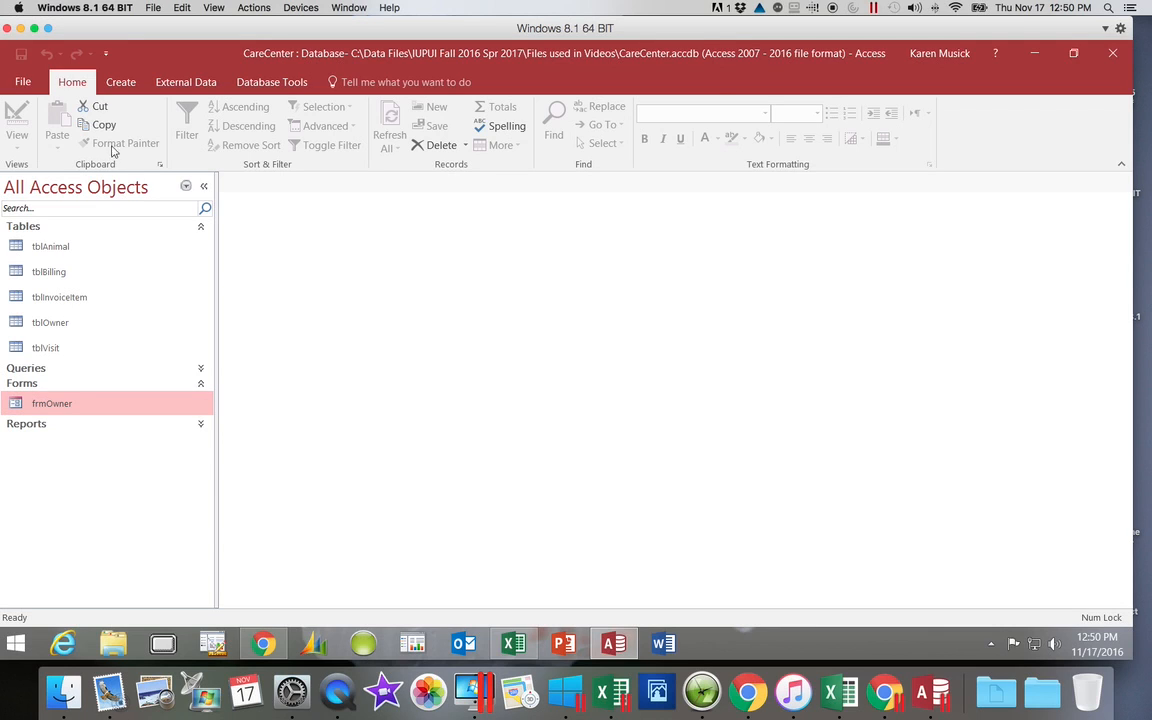
Step: Create a new blank form in Design view and show the list of existing fields
left_click(121, 83)
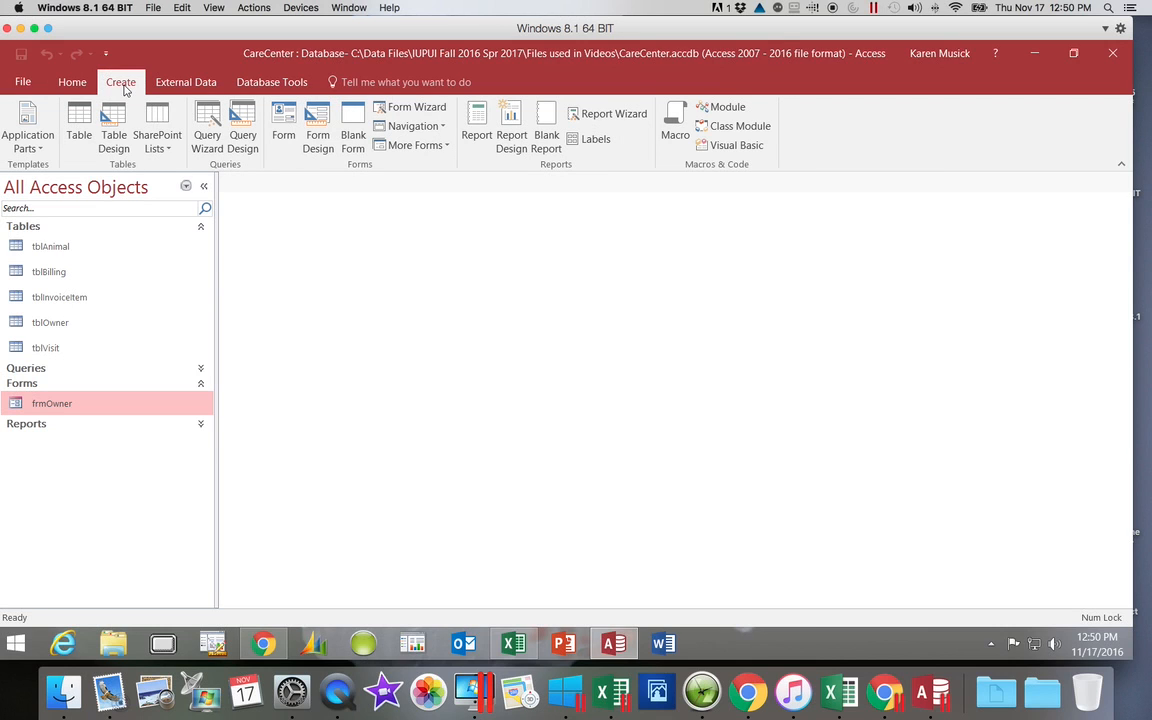
left_click(317, 142)
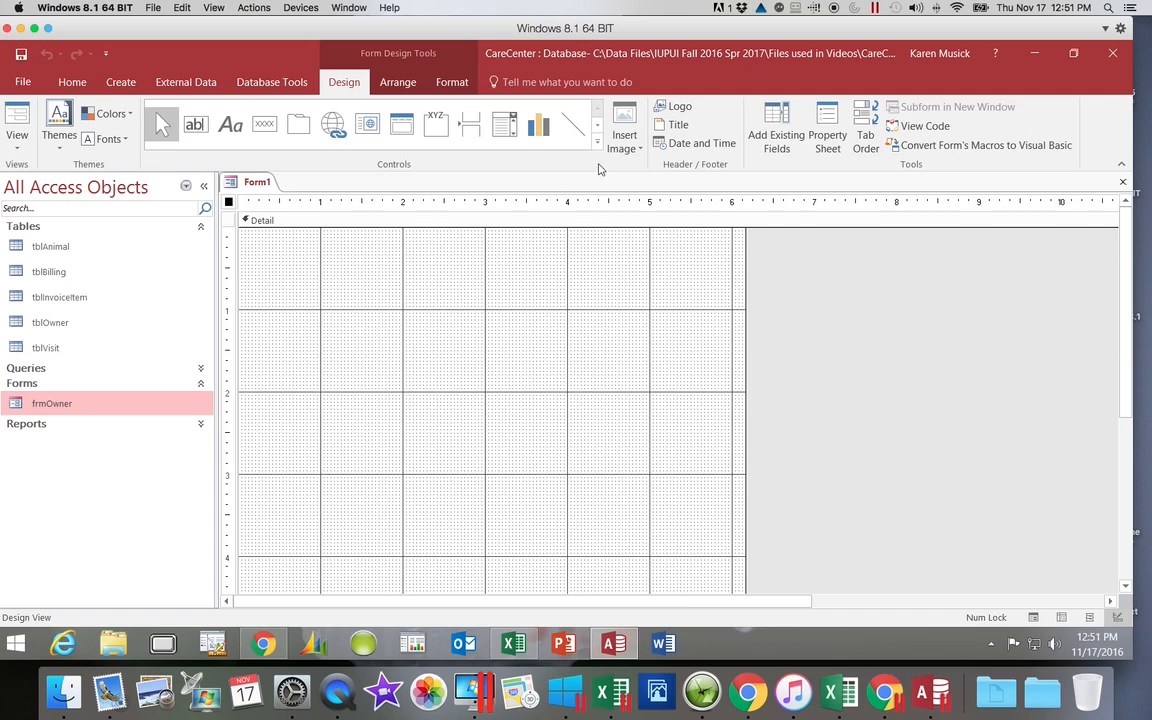
left_click(782, 146)
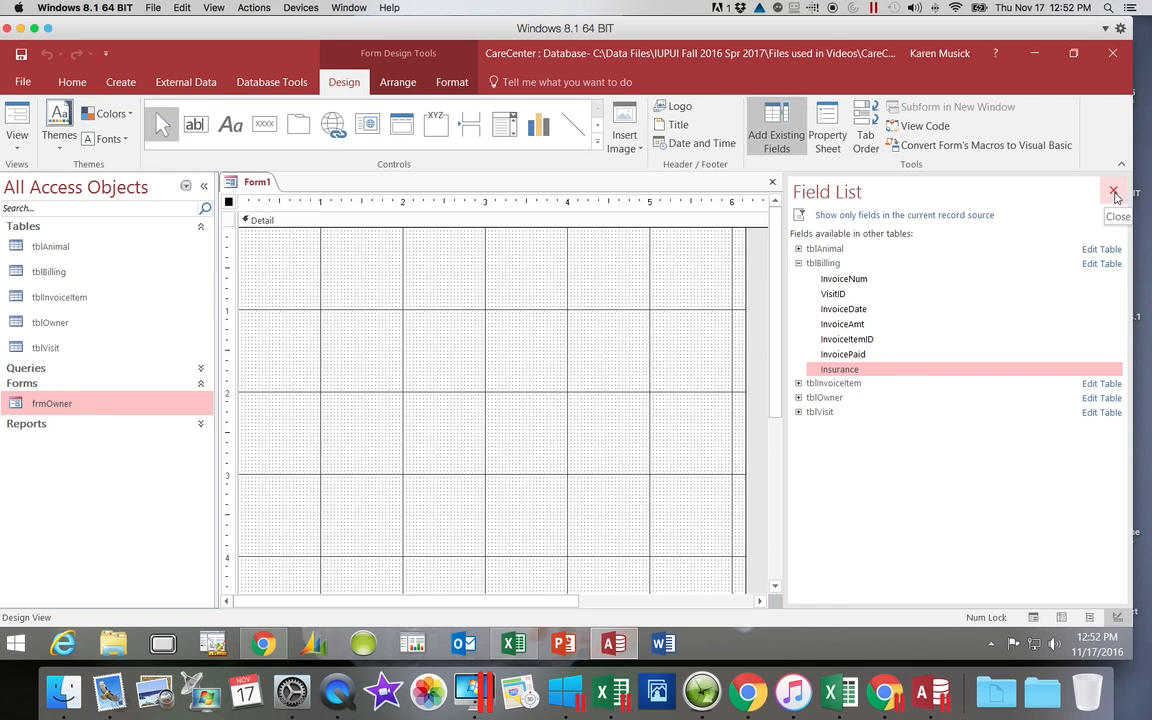
Step: Restrict the field list to the current record source, restore all tables, and show the tblBilling fields again
left_click(799, 263)
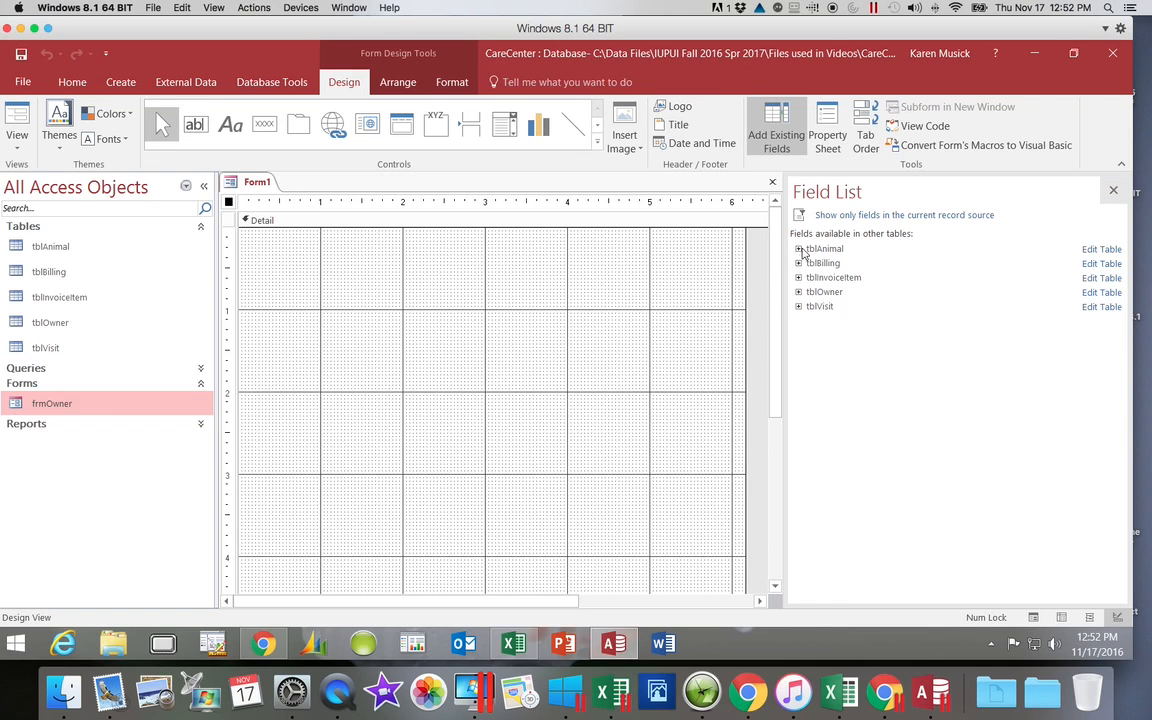
left_click(836, 215)
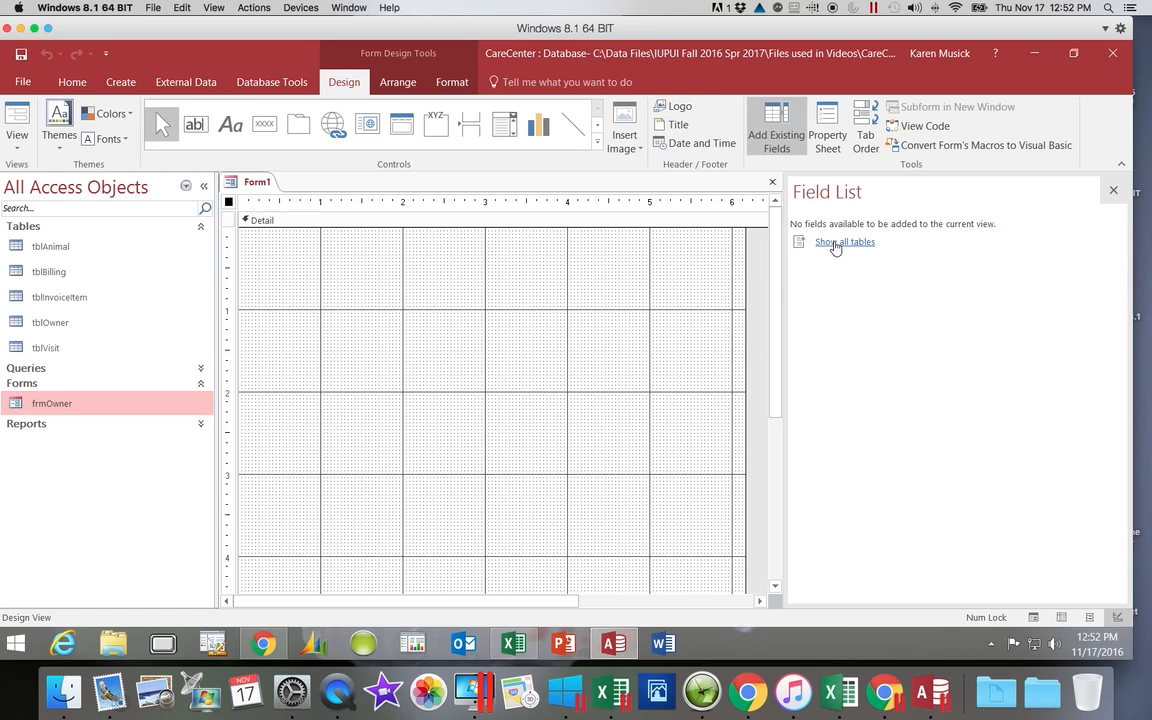
left_click(835, 243)
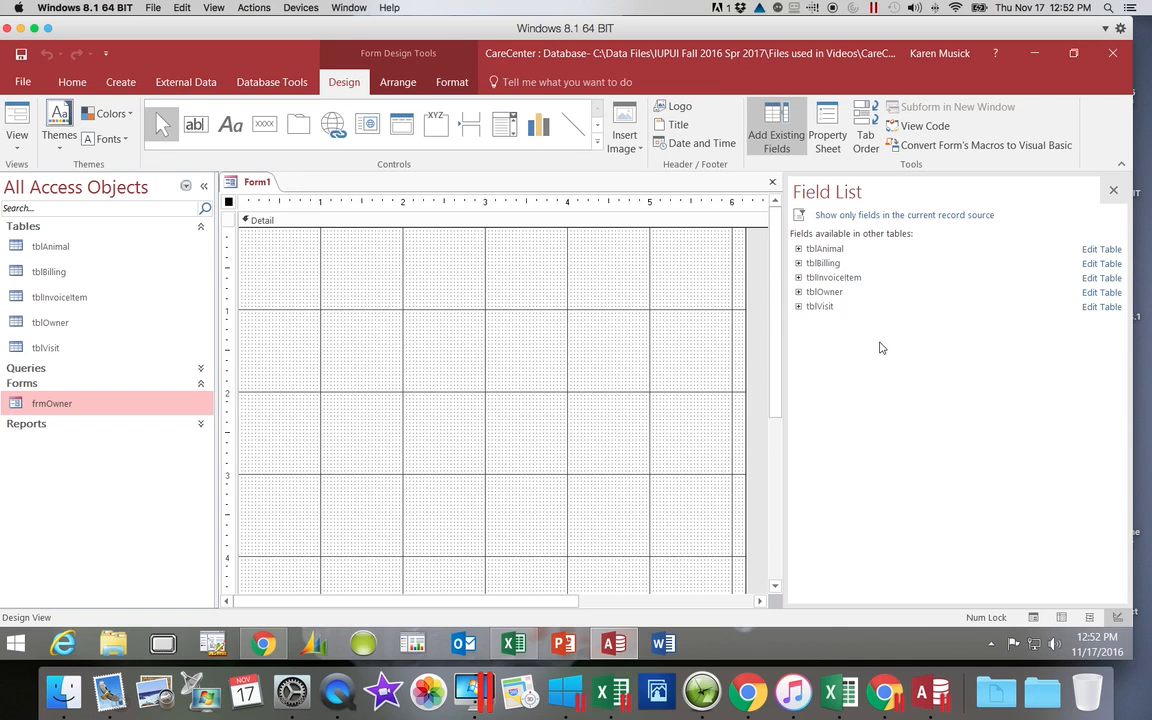
left_click(799, 264)
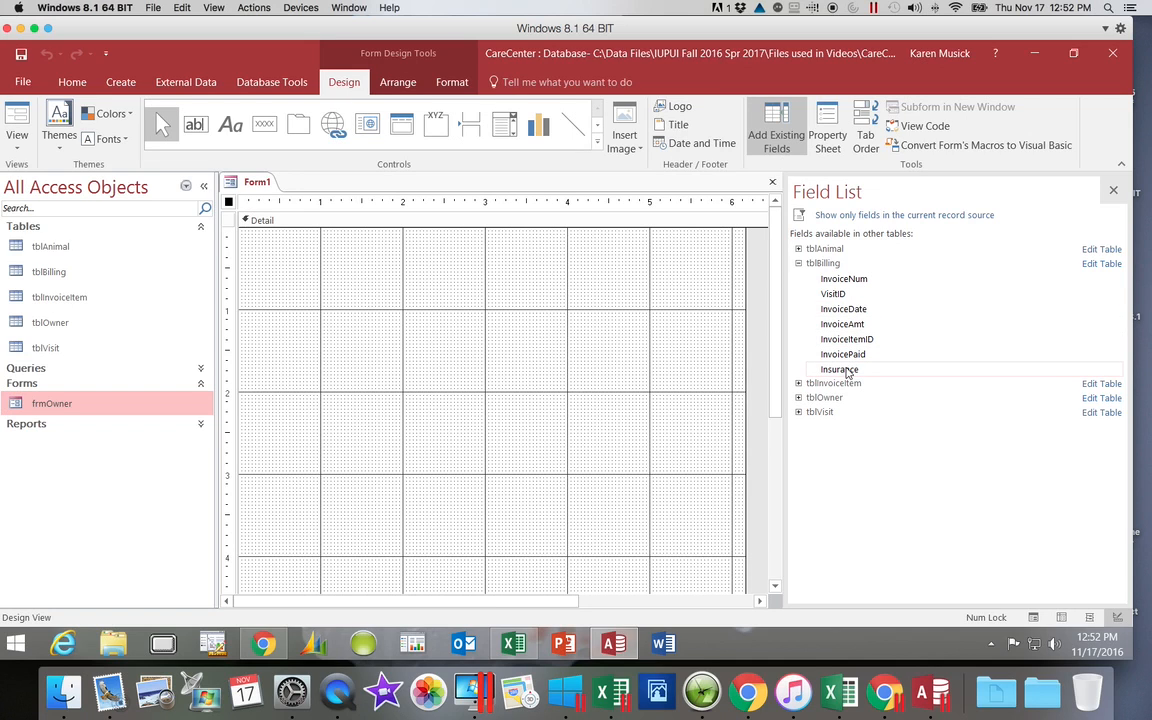
Step: Add VisitID, InvoiceNum, InvoiceDate, InvoiceAmt, InvoiceItemID, InvoicePaid and Insurance from tblBilling to the form, in that order, and close the field list
double_click(843, 295)
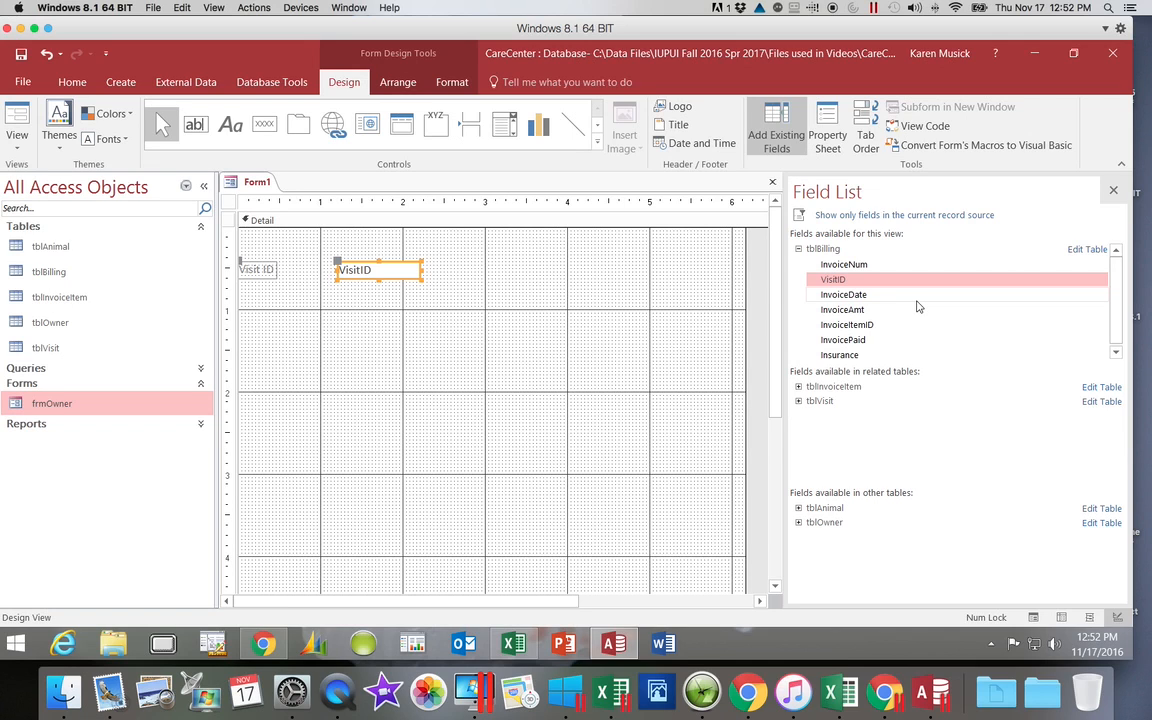
double_click(868, 266)
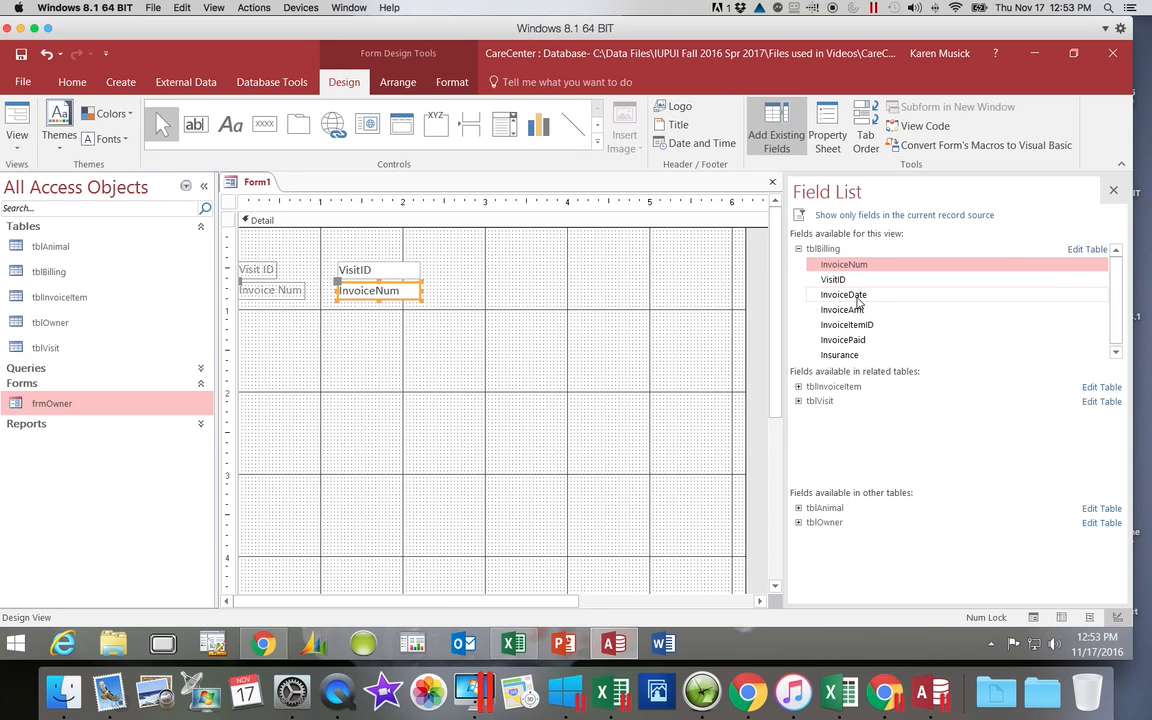
double_click(856, 297)
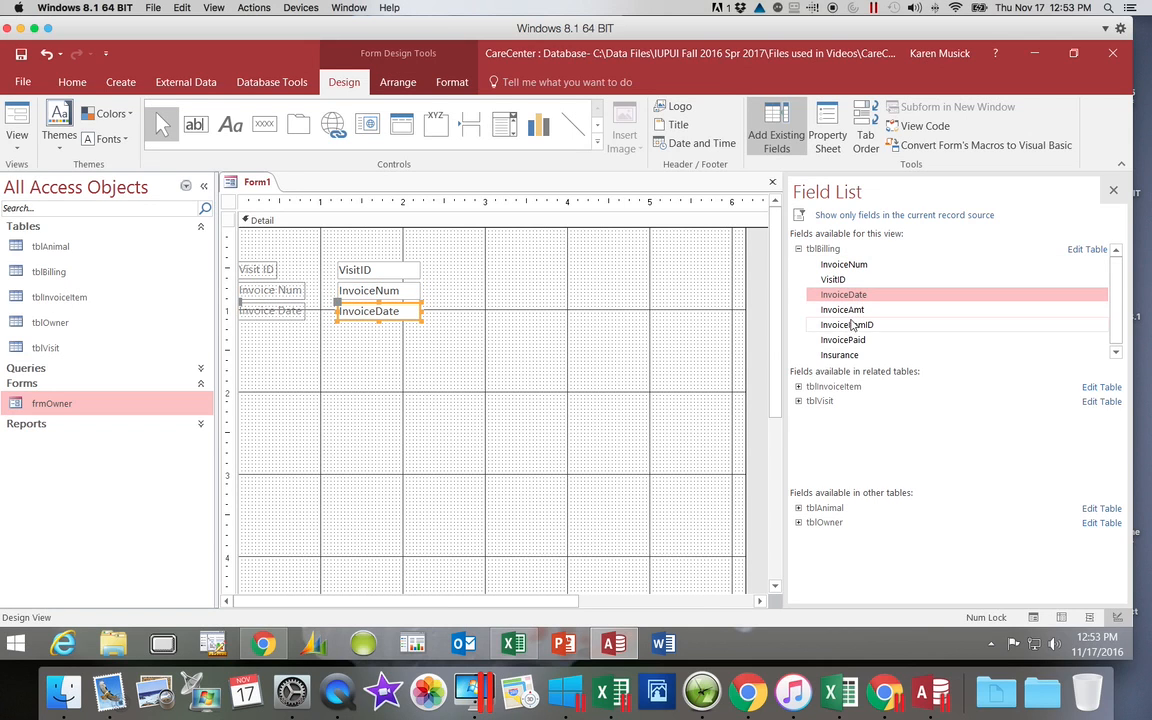
double_click(846, 310)
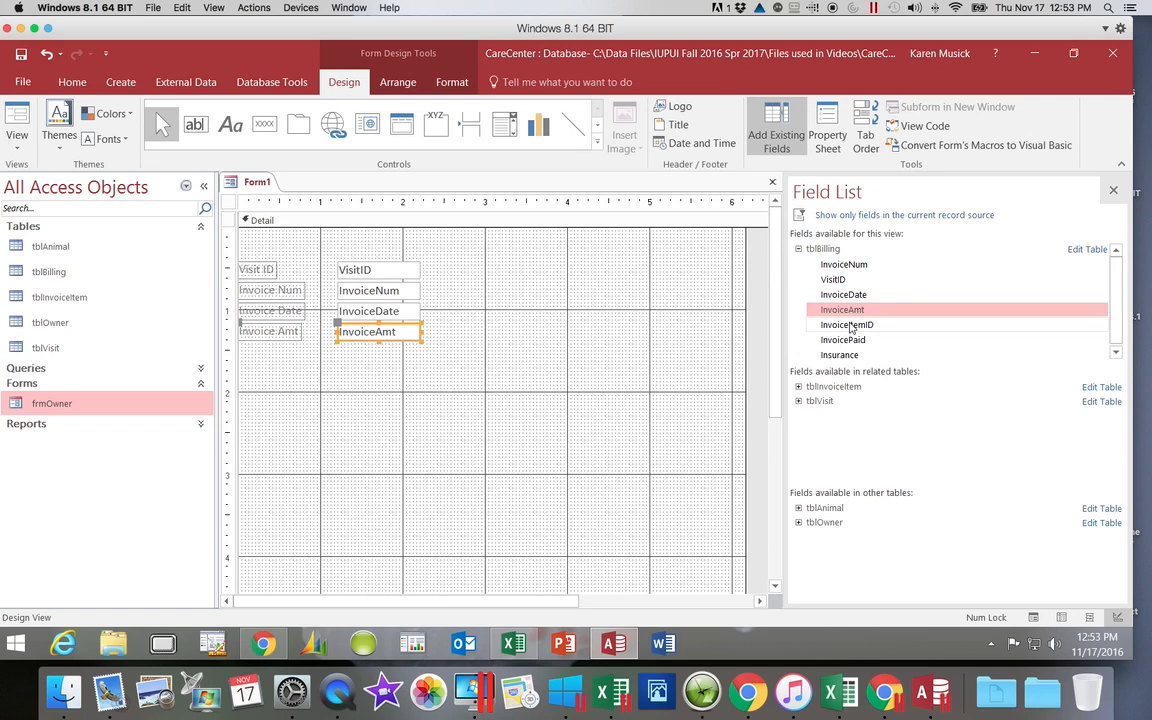
double_click(850, 326)
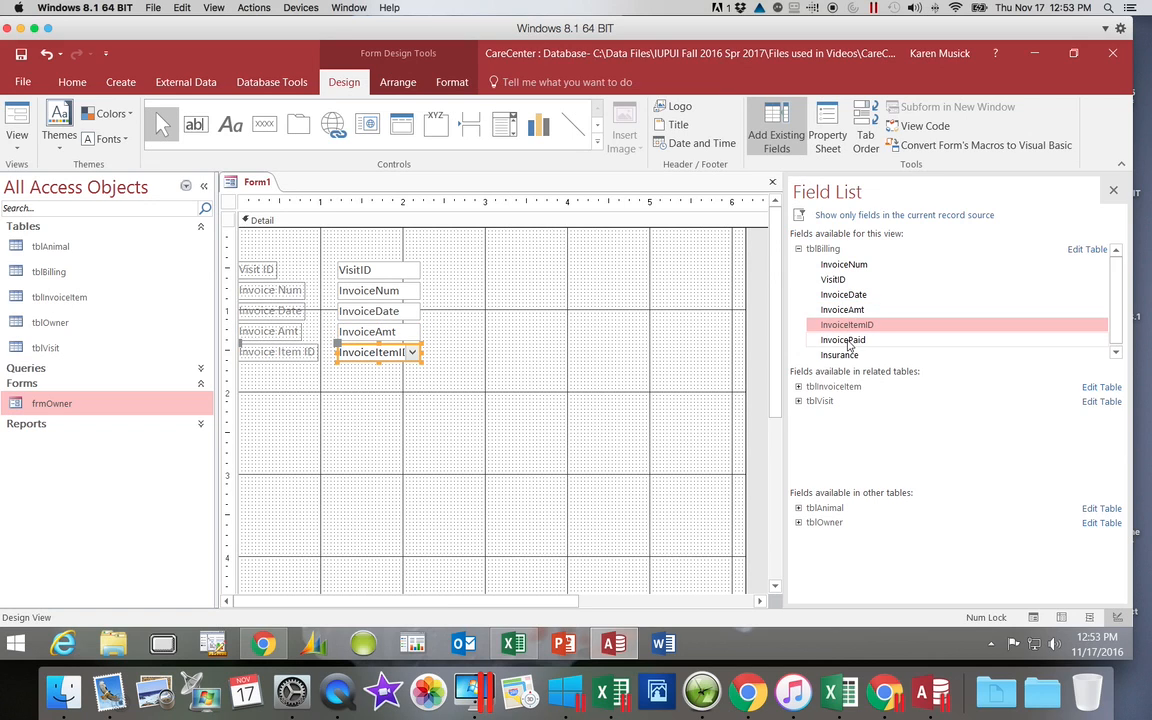
double_click(848, 341)
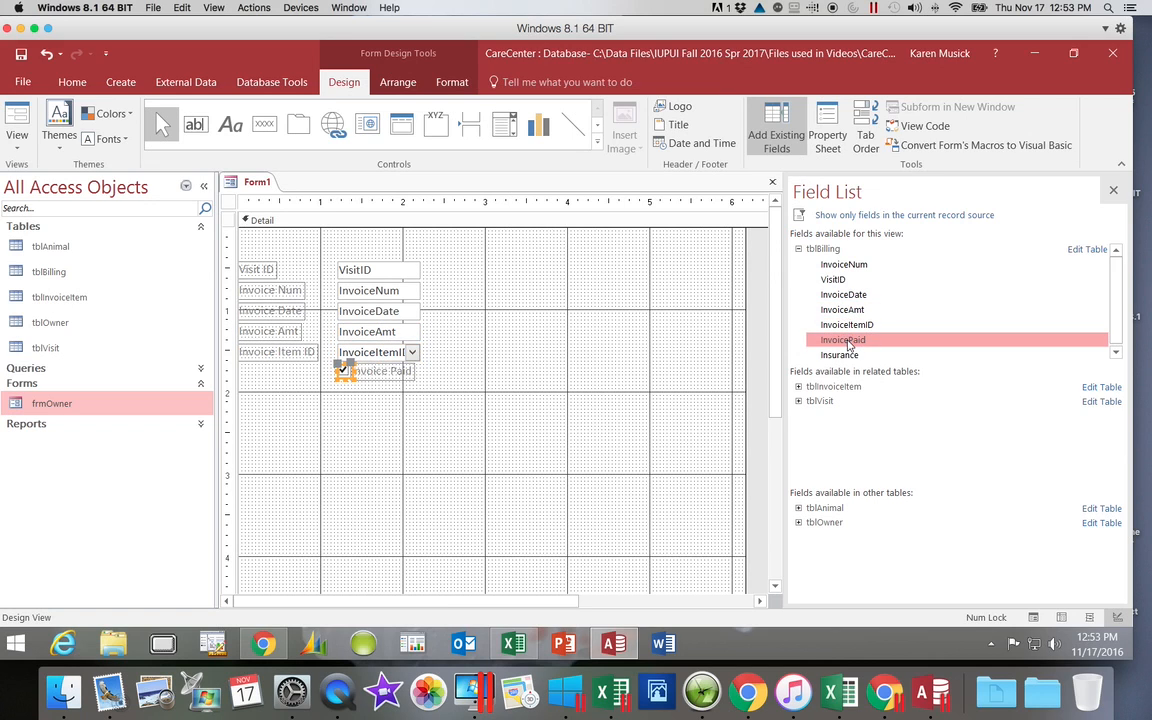
double_click(841, 358)
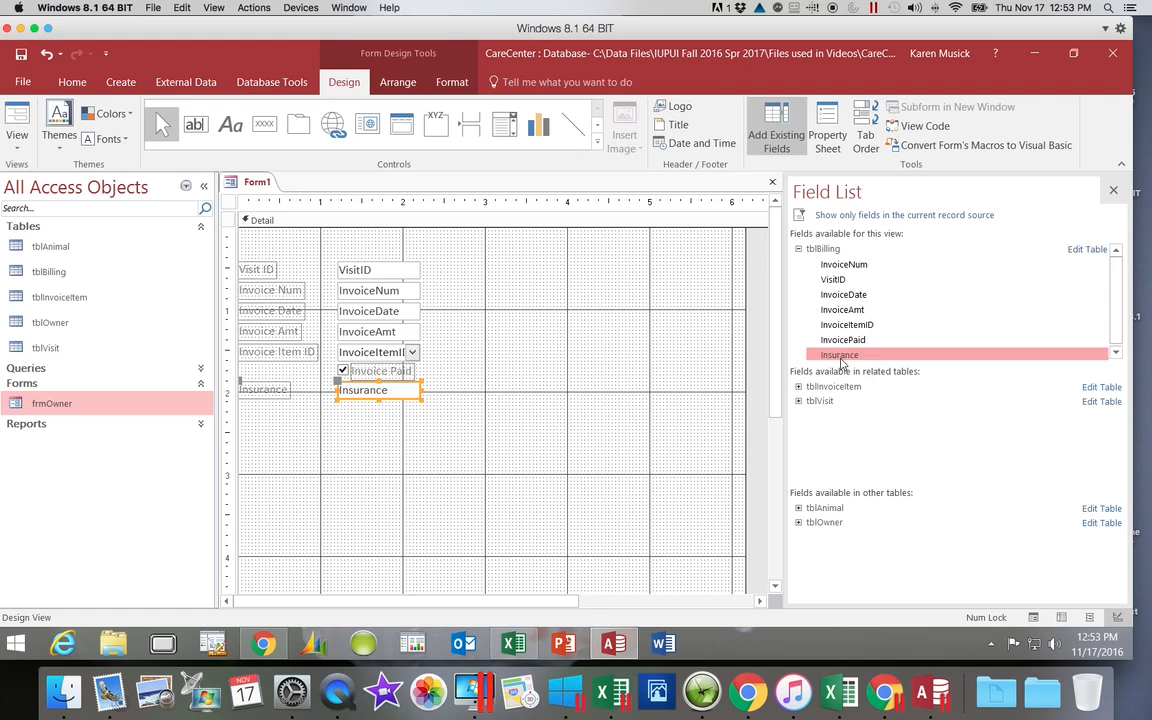
left_click(1115, 192)
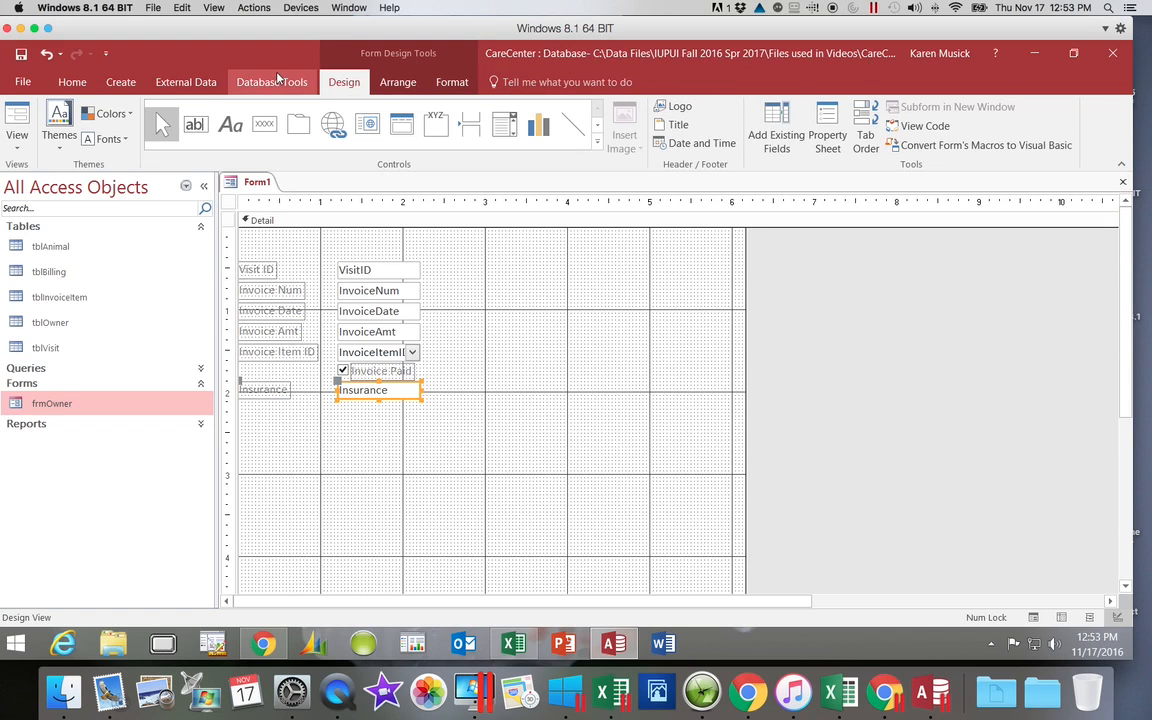
Step: Save the form as frmBilling
left_click(21, 56)
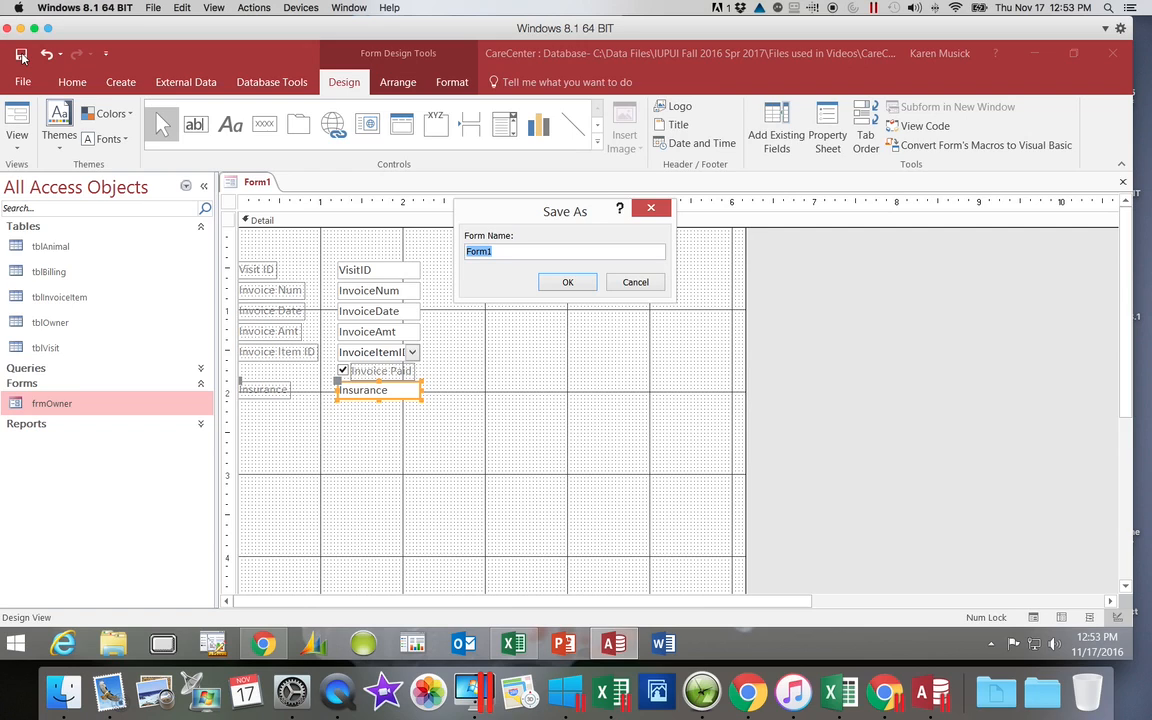
type("frm")
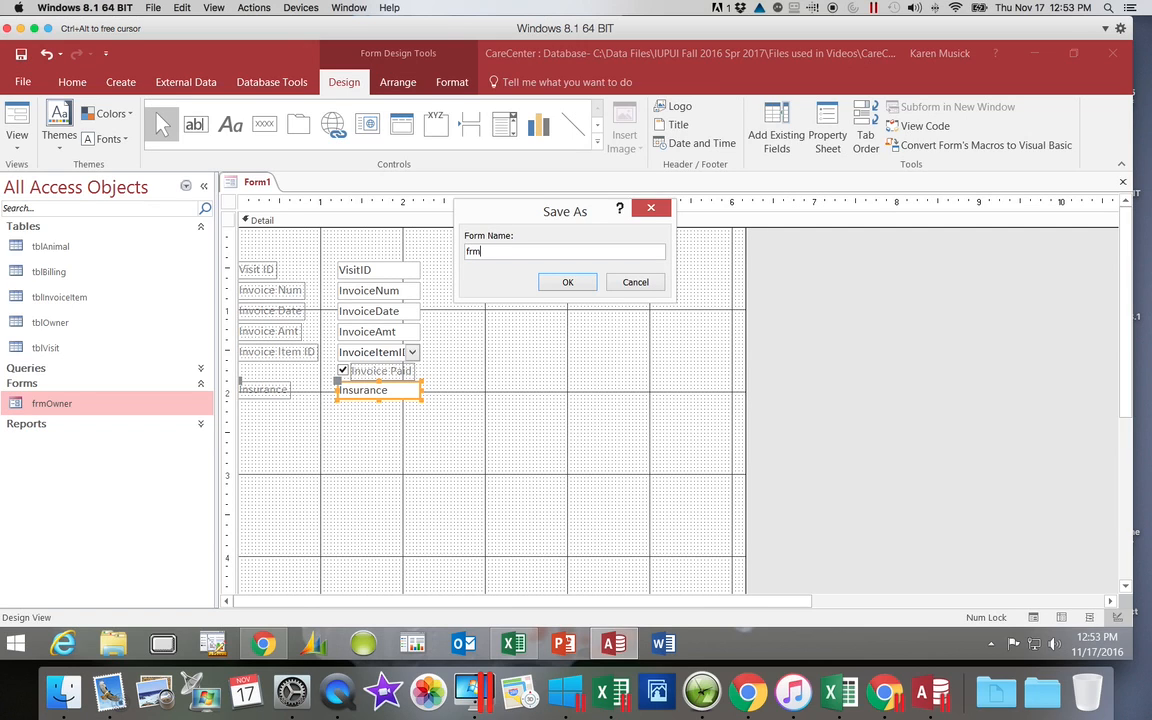
type("Billing")
left_click(567, 281)
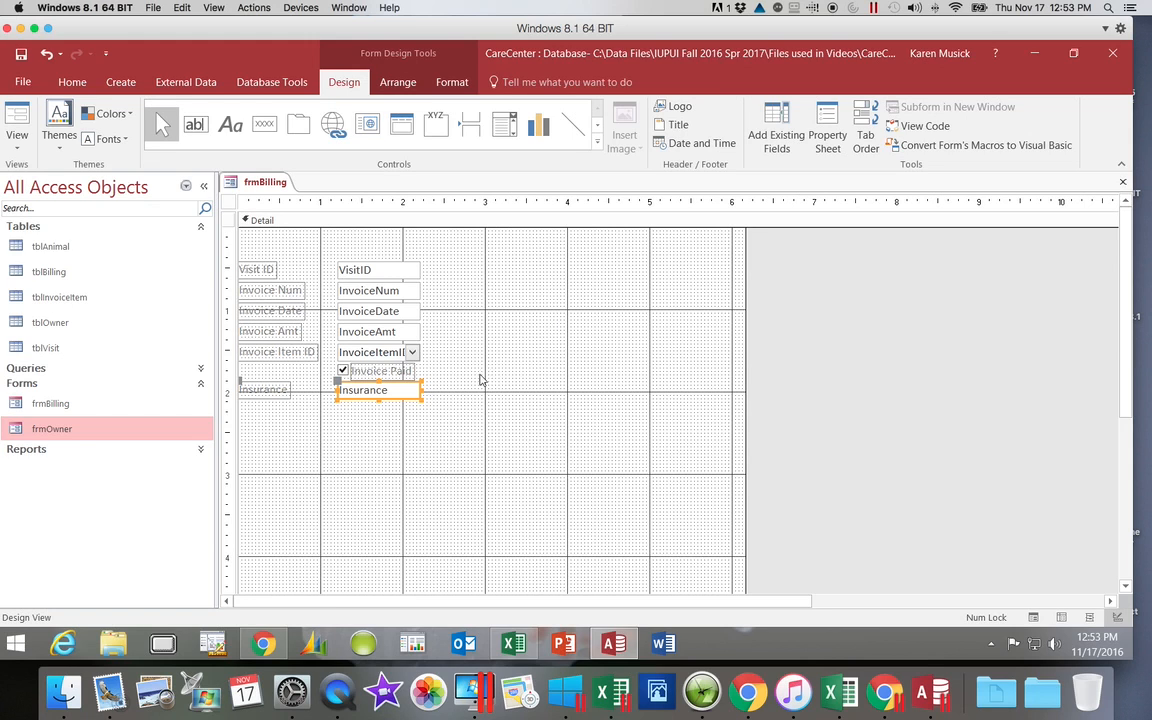
Step: Move the Invoice Paid check box with its label beside the InvoiceNum field, at about the 3-inch ruler mark
left_click(343, 371)
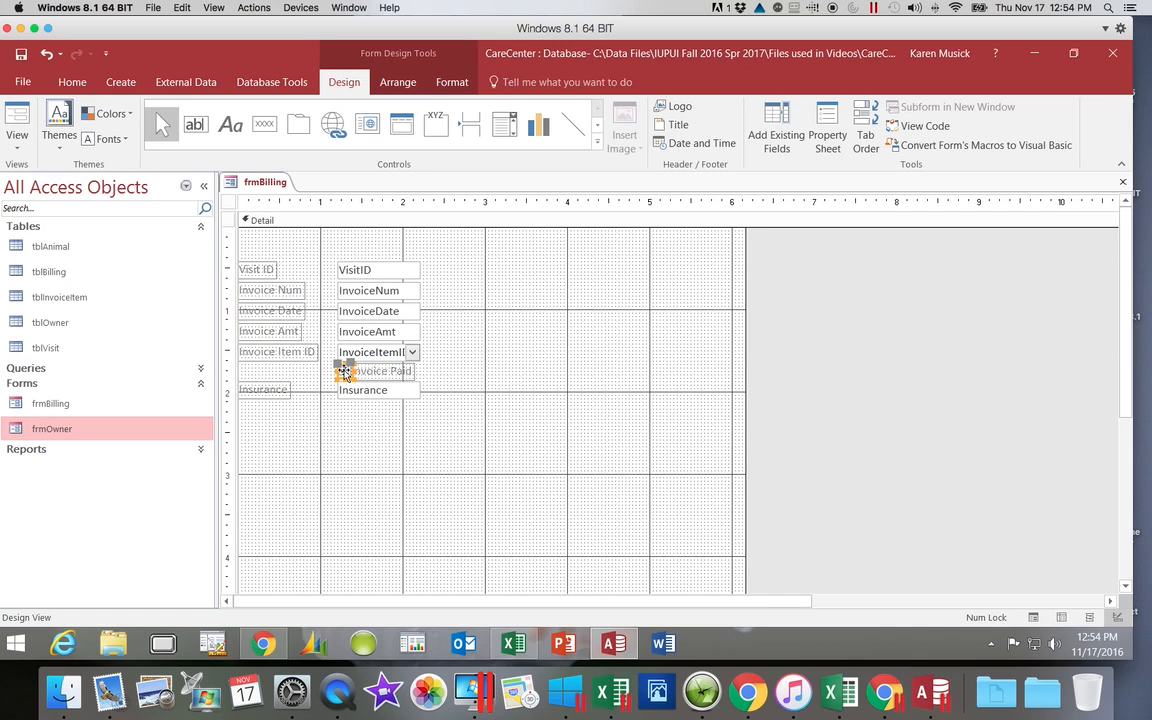
left_click_drag(344, 372, 484, 290)
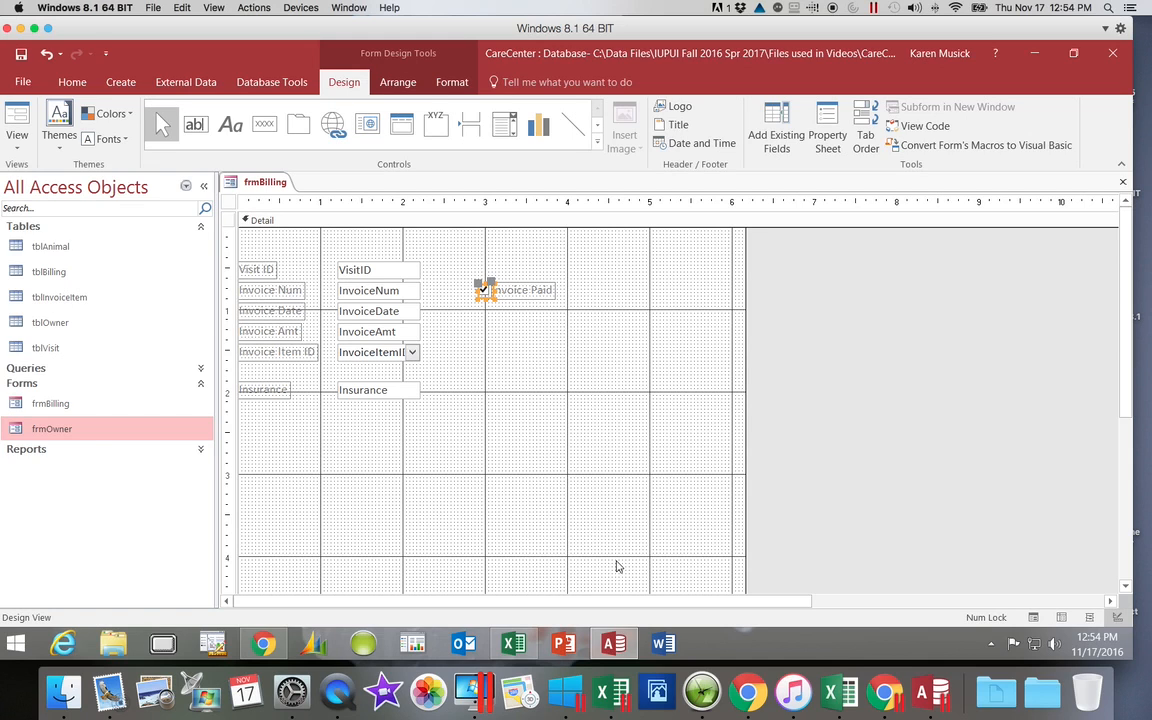
Step: Compare the form's Insurance label and text box with the Caption properties of Insurance and VisitID in the tblBilling table design
left_click(378, 391)
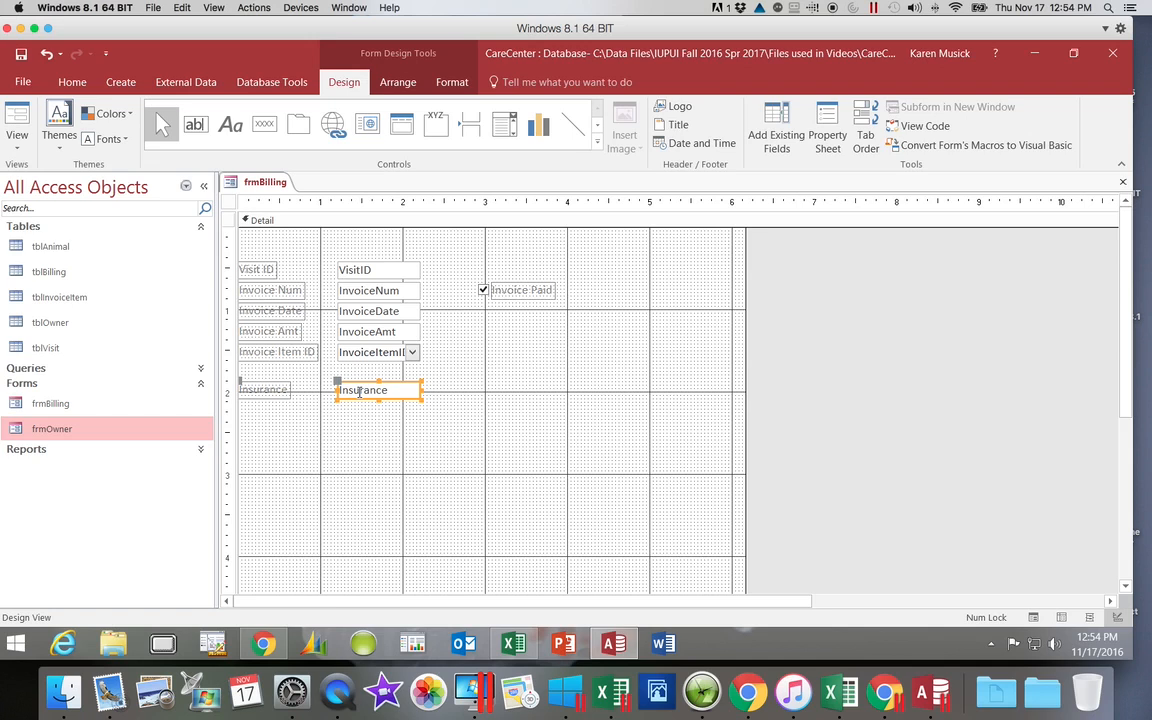
left_click(277, 394)
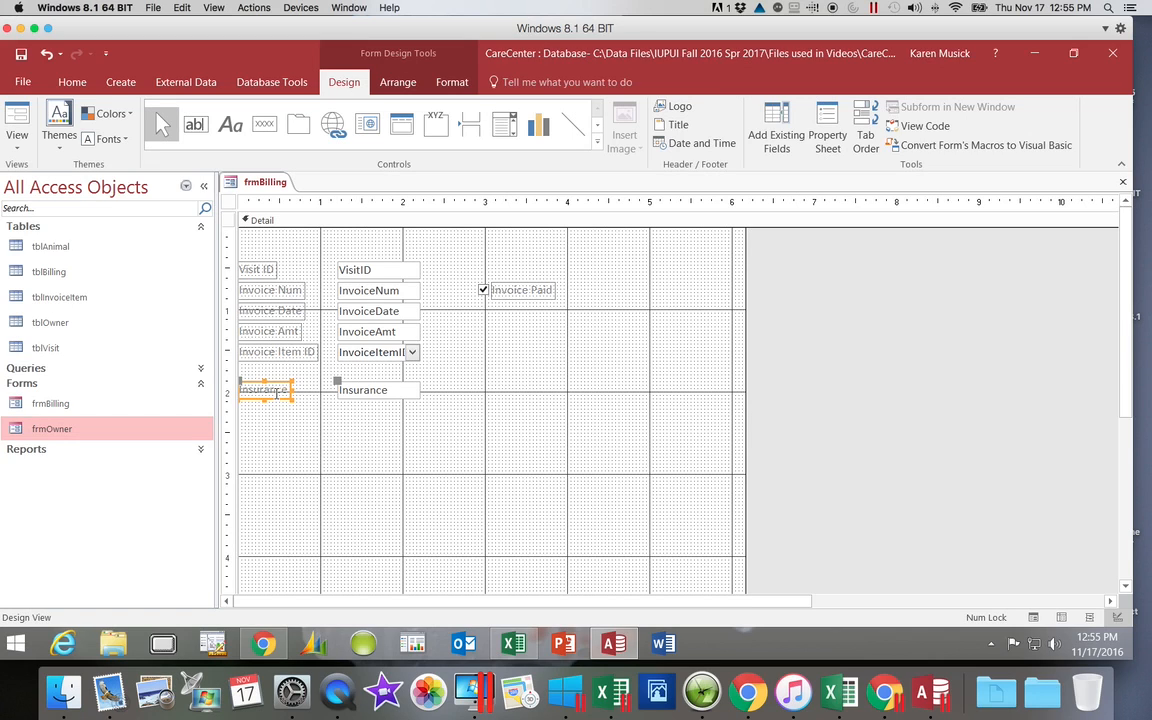
double_click(60, 275)
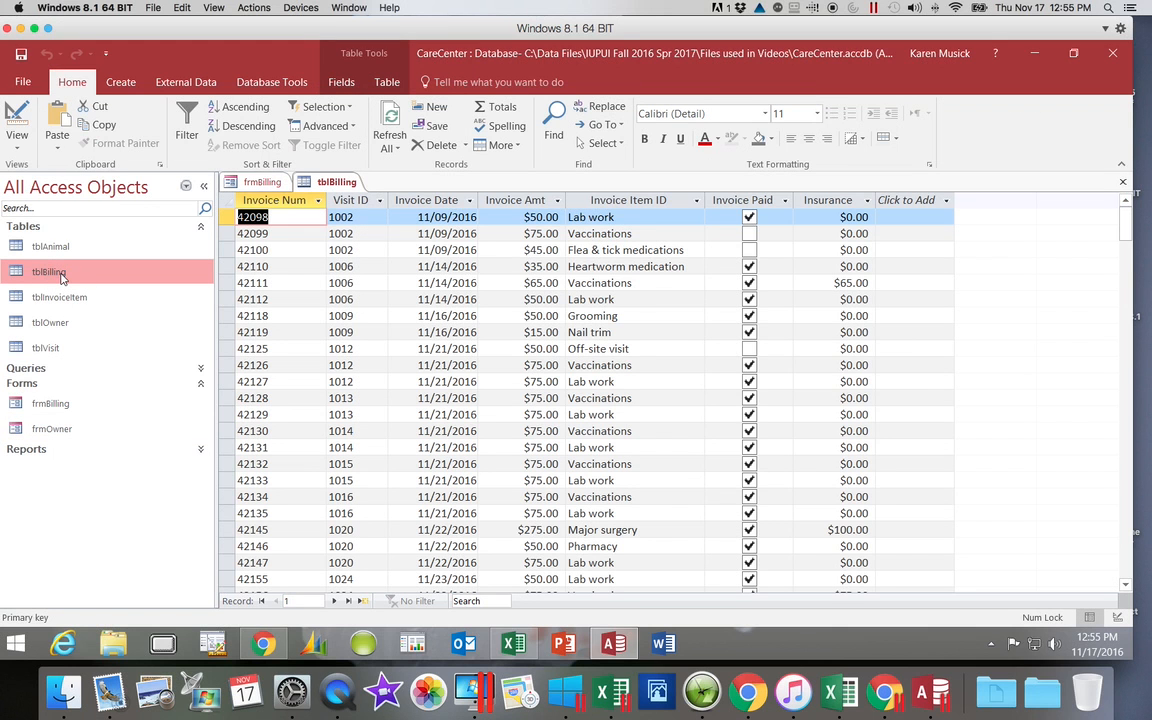
left_click(22, 112)
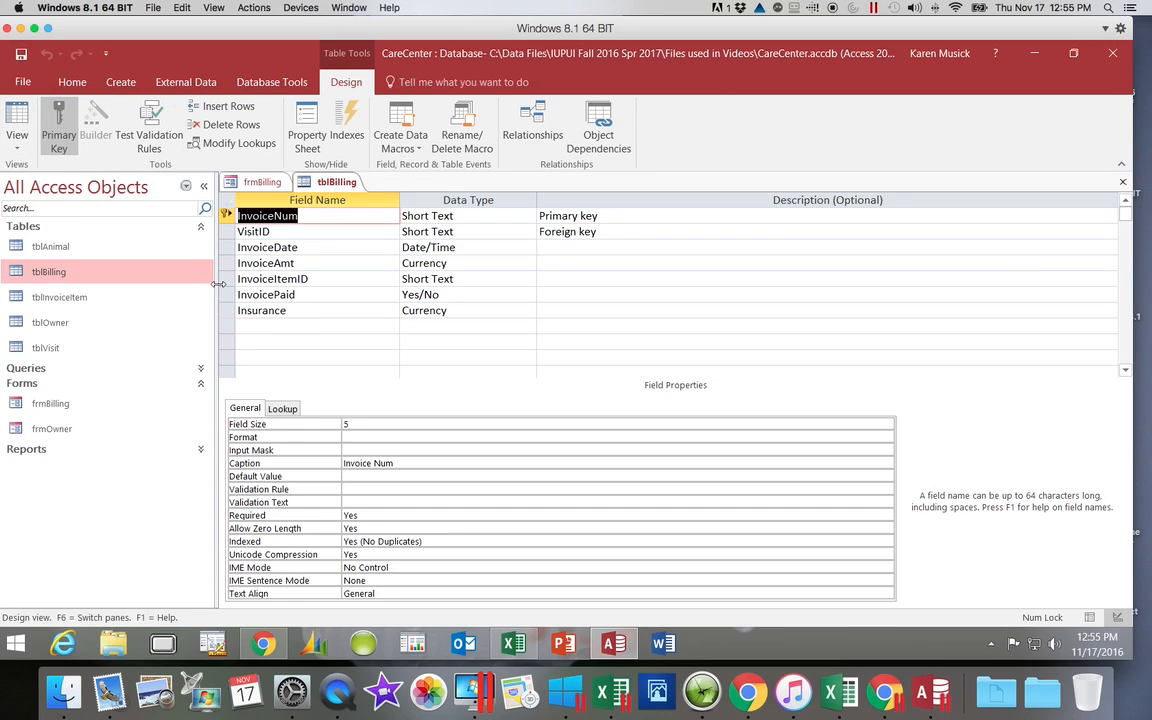
left_click(289, 310)
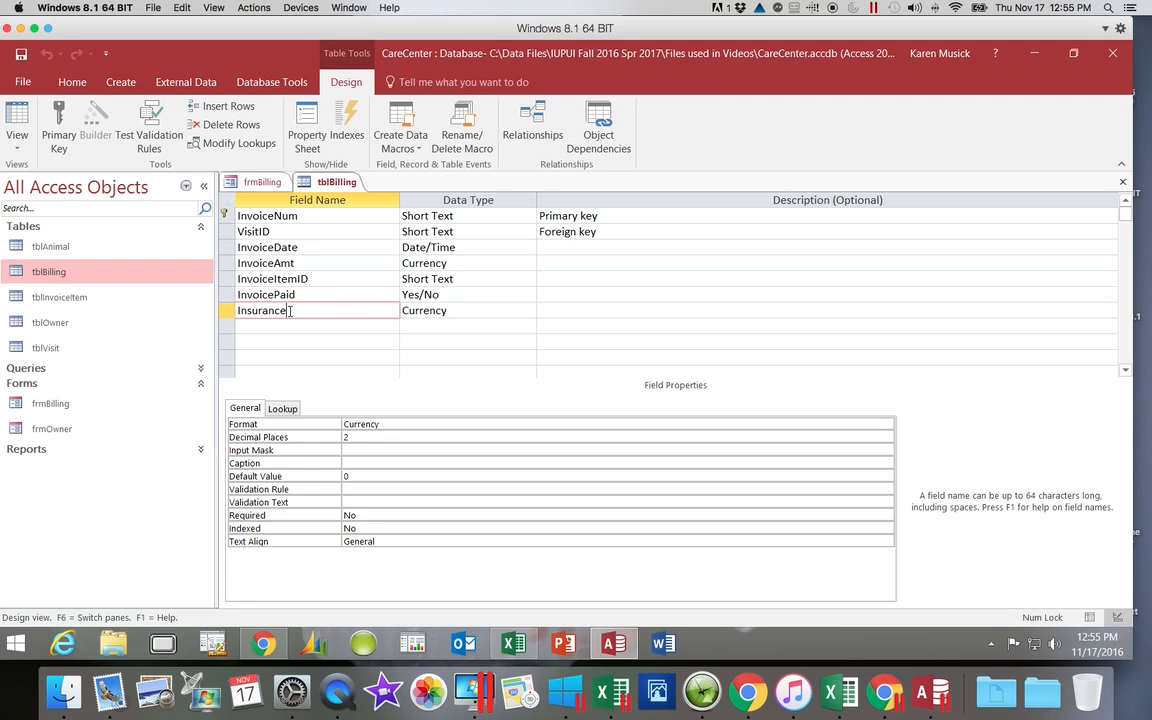
left_click(279, 232)
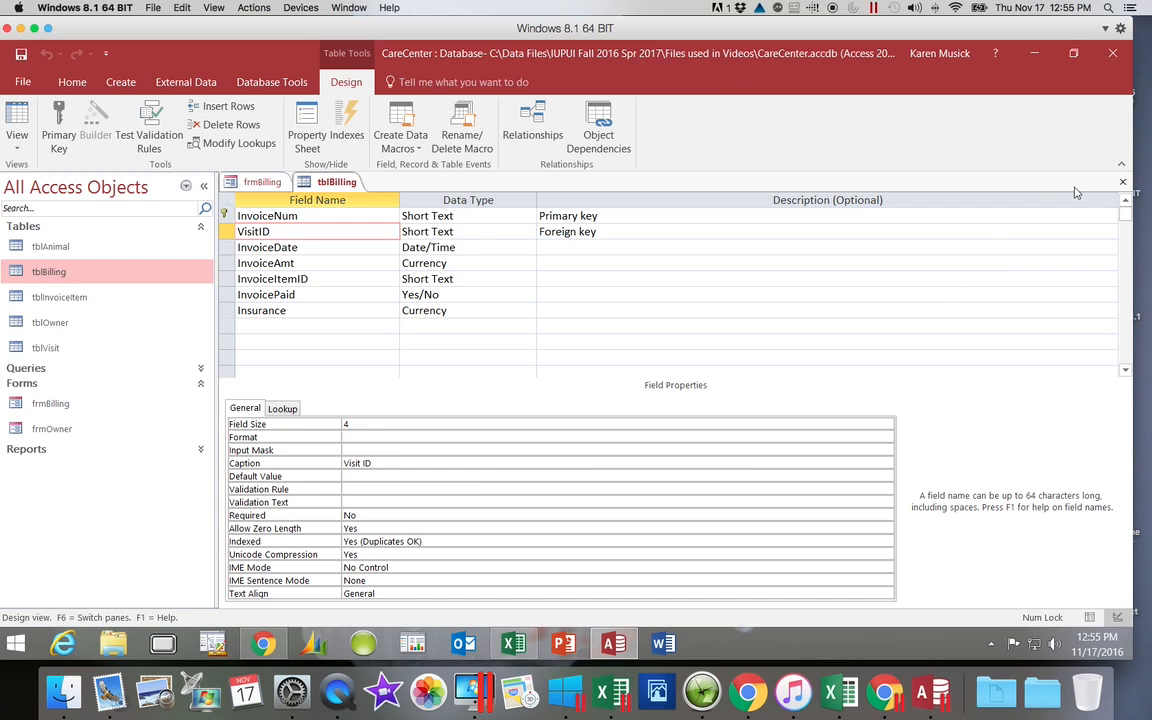
left_click(1123, 182)
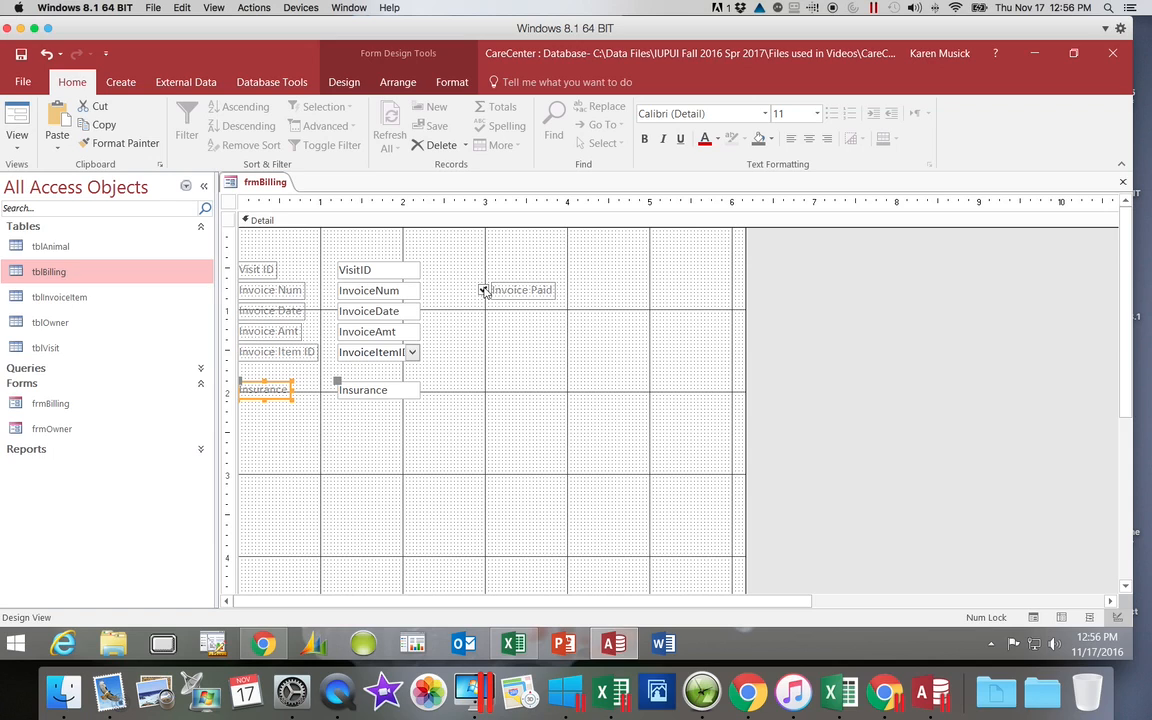
Step: Align the tops of the Invoice Num label, InvoiceNum text box, Invoice Paid check box and its label
left_click(298, 290)
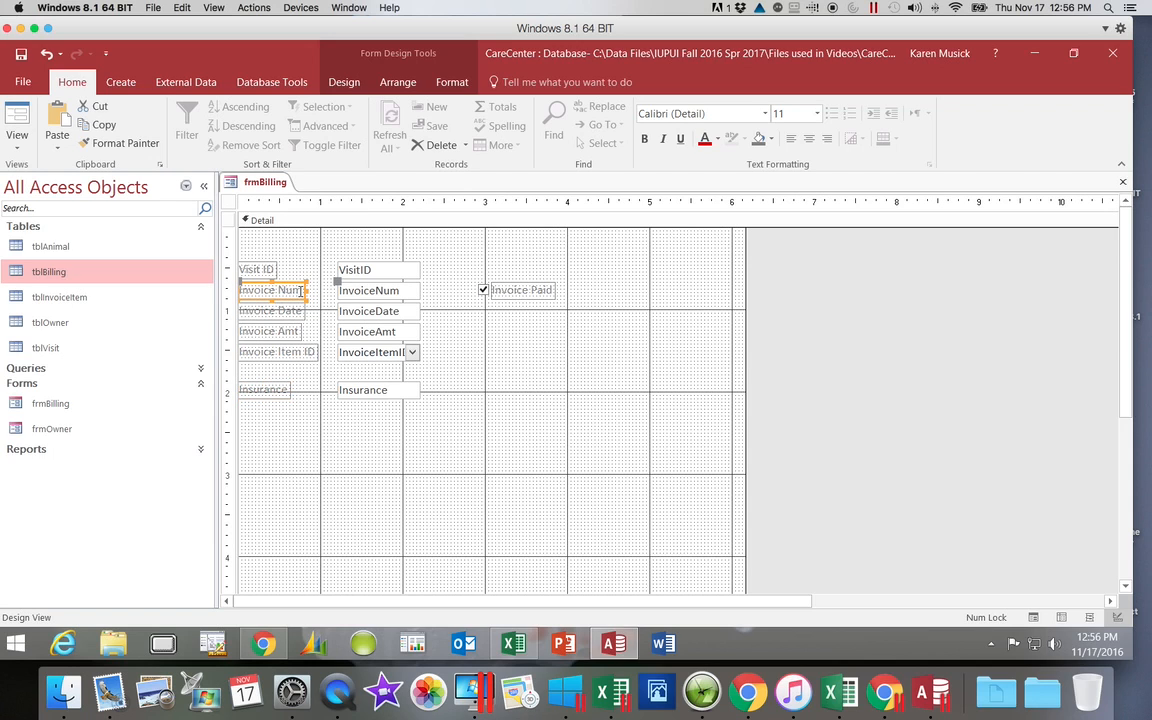
left_click(358, 291, "shift")
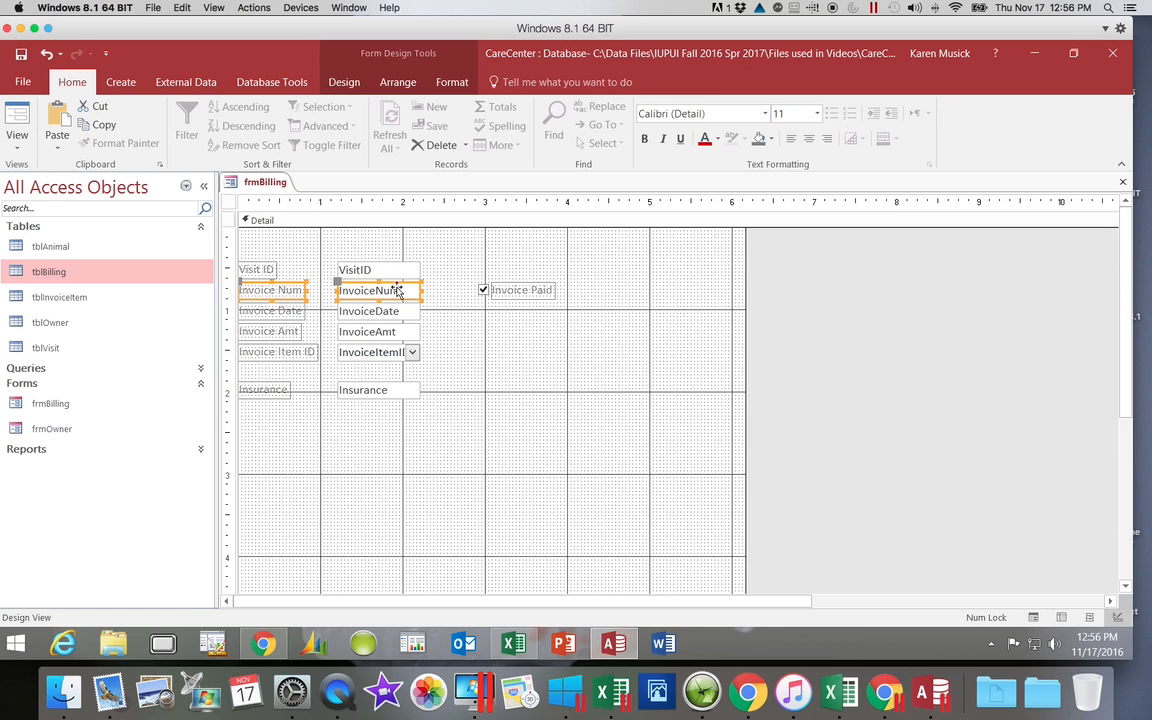
left_click(483, 290, "shift")
left_click(514, 291, "shift")
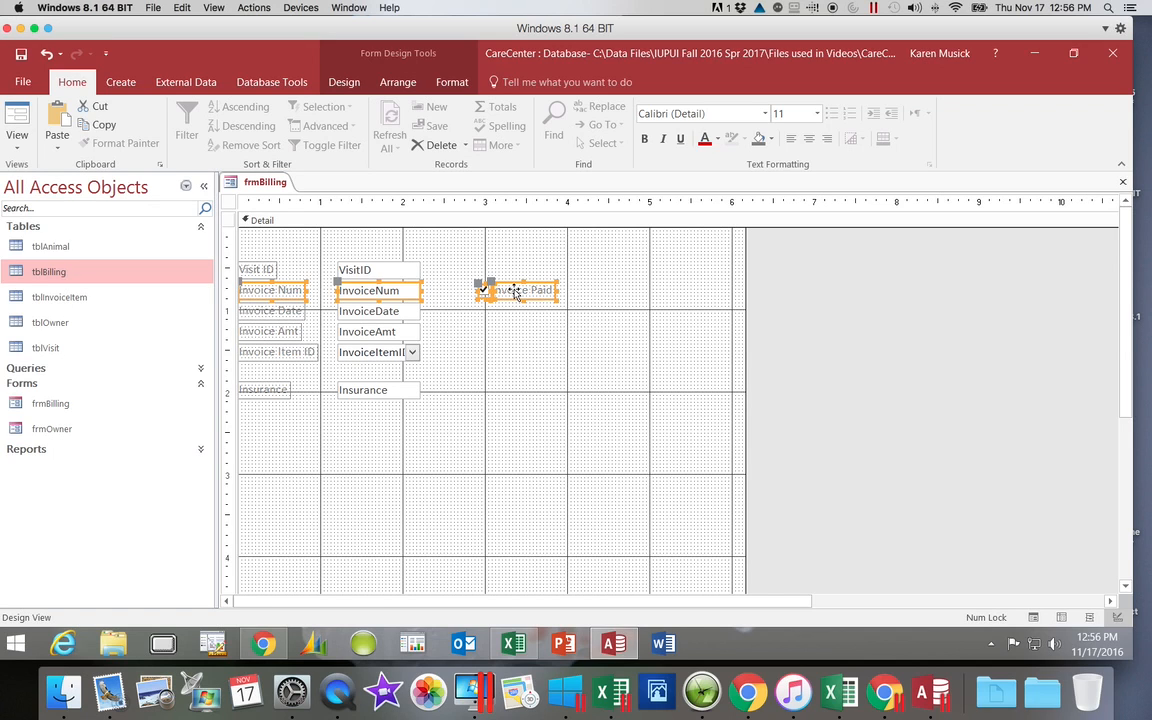
right_click(515, 292)
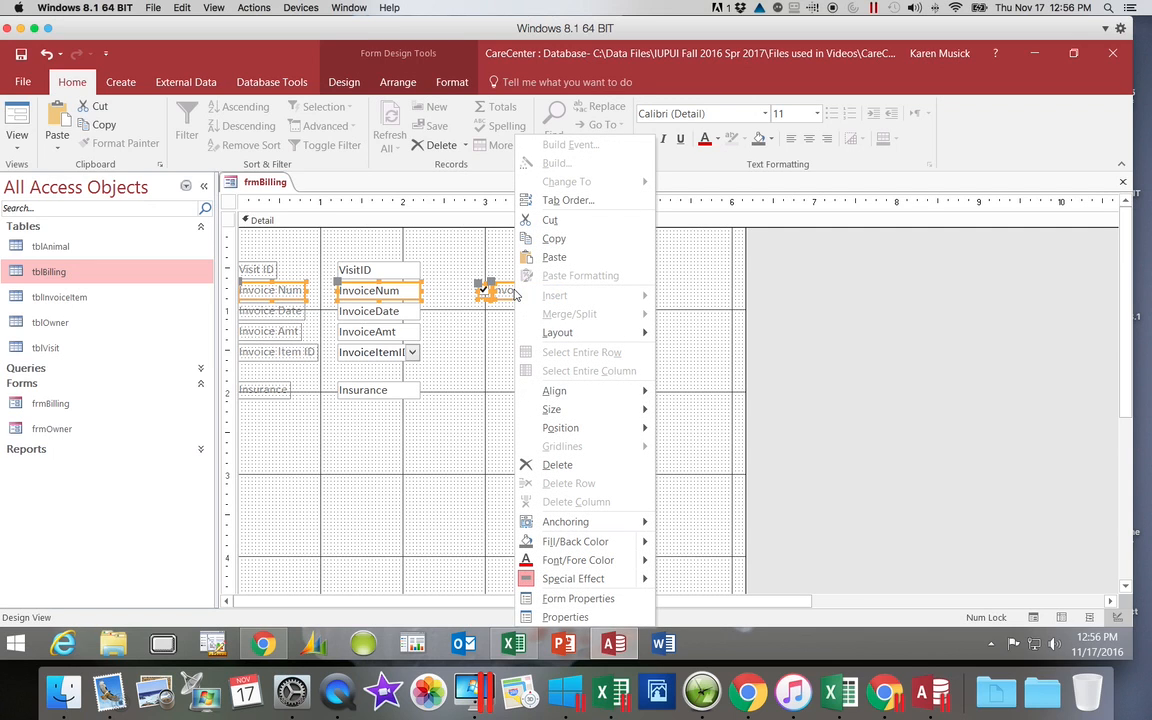
mouse_move(560, 391)
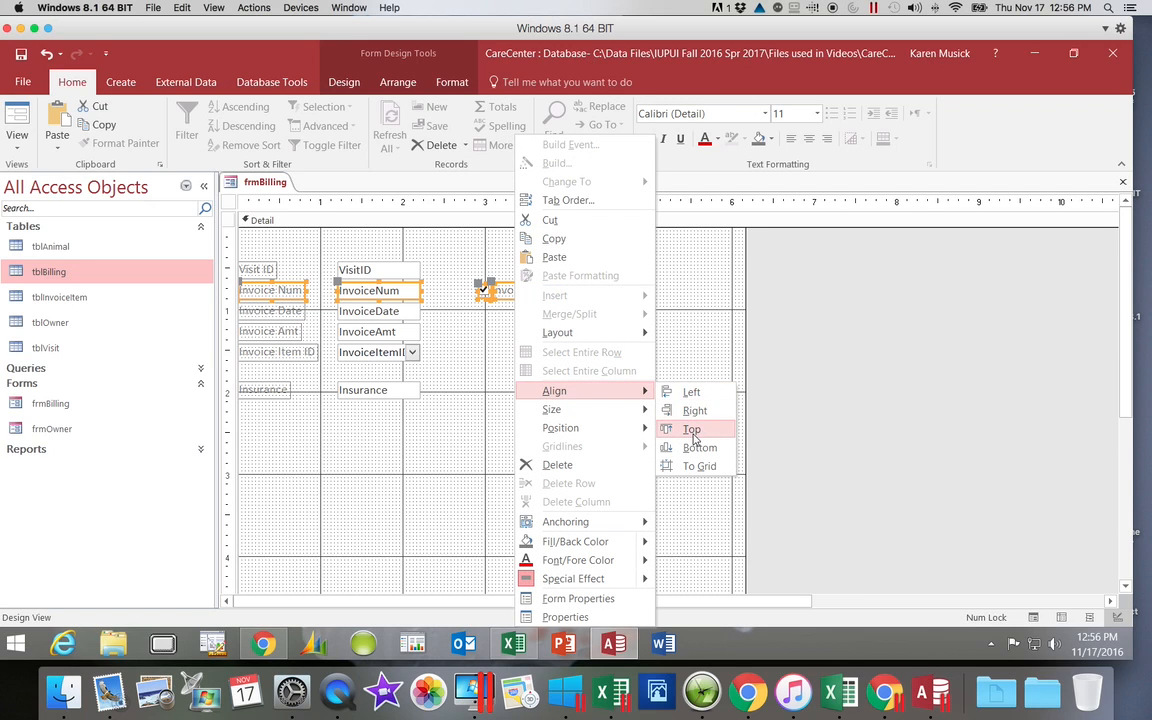
left_click(692, 430)
left_click(635, 456)
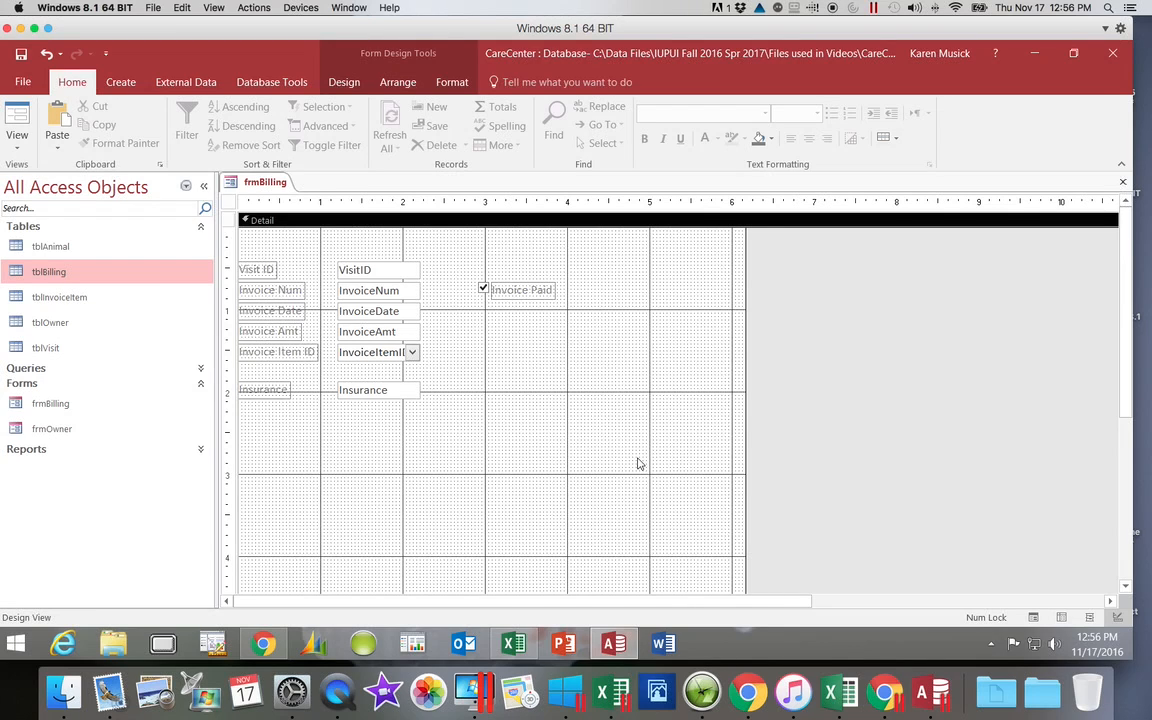
Step: Enlarge the InvoiceItemID combo box downward and to the right, ending at about the 4-inch ruler mark
left_click(379, 356)
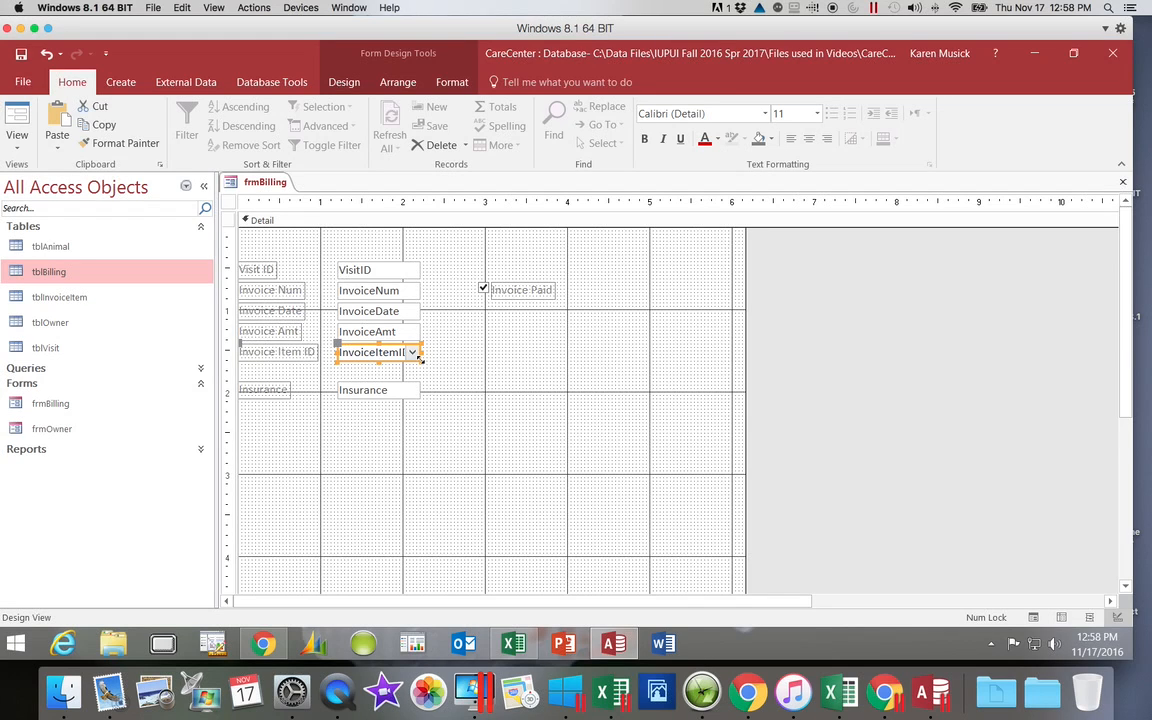
left_click_drag(423, 359, 559, 376)
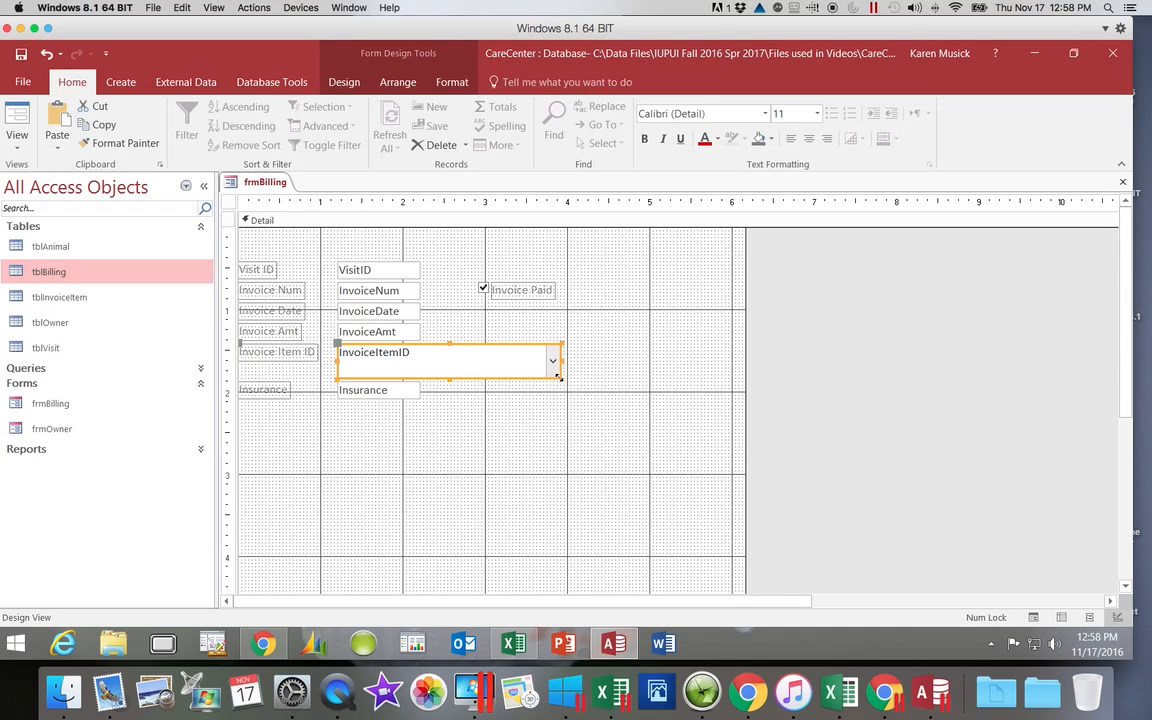
Step: Delete the VisitID text box together with its label and save the form
left_click(21, 55)
left_click(354, 269)
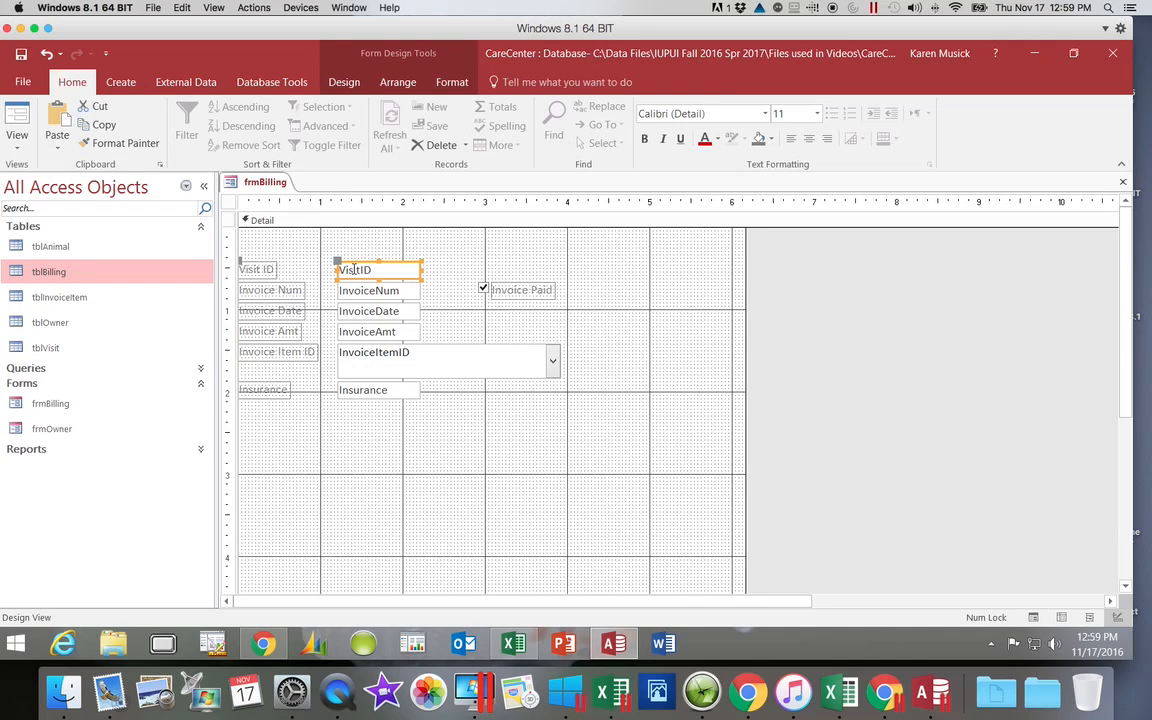
left_click(262, 269)
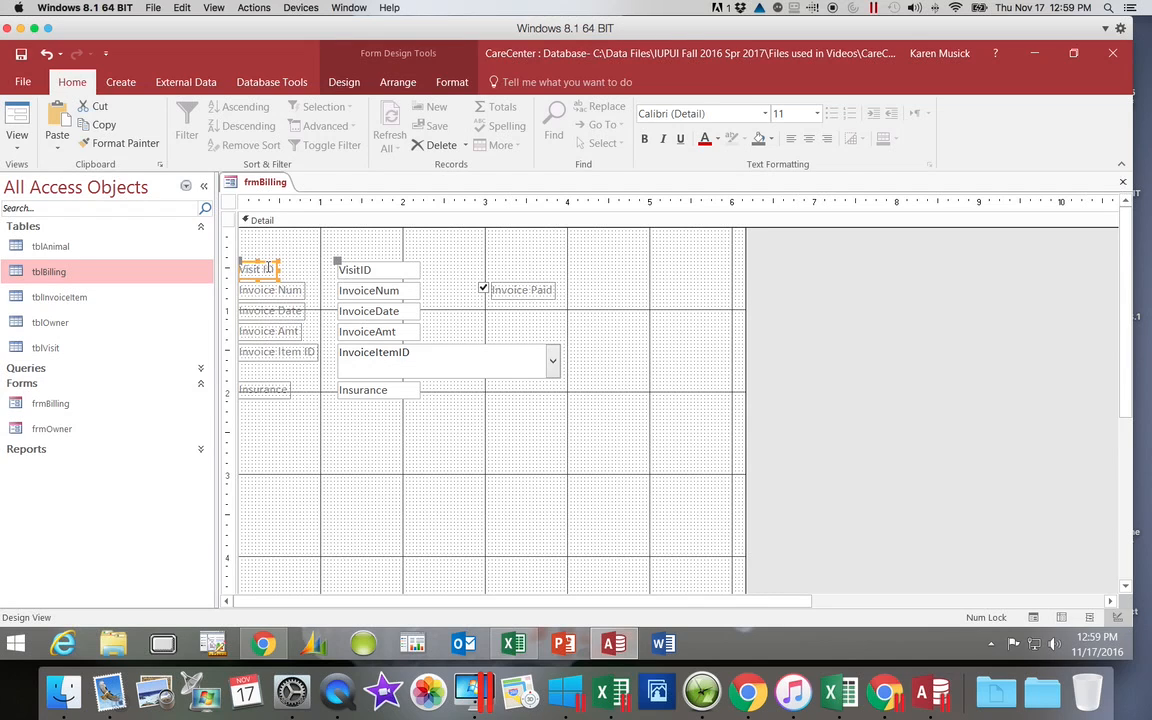
left_click(383, 268)
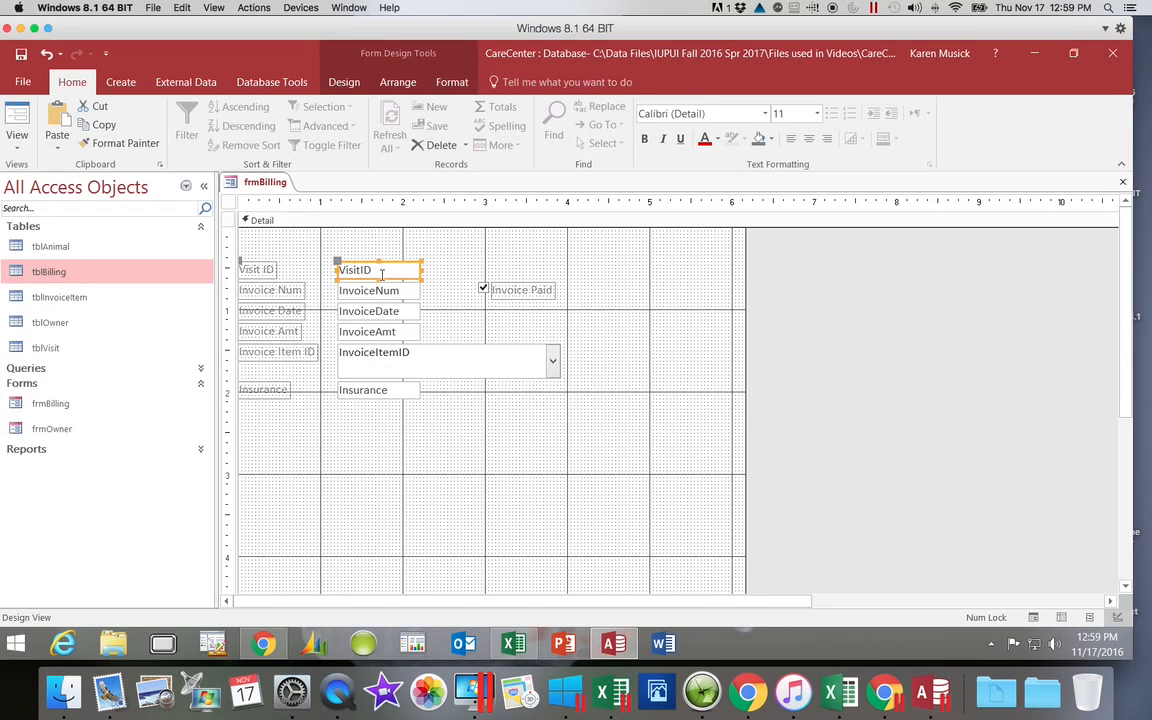
right_click(386, 271)
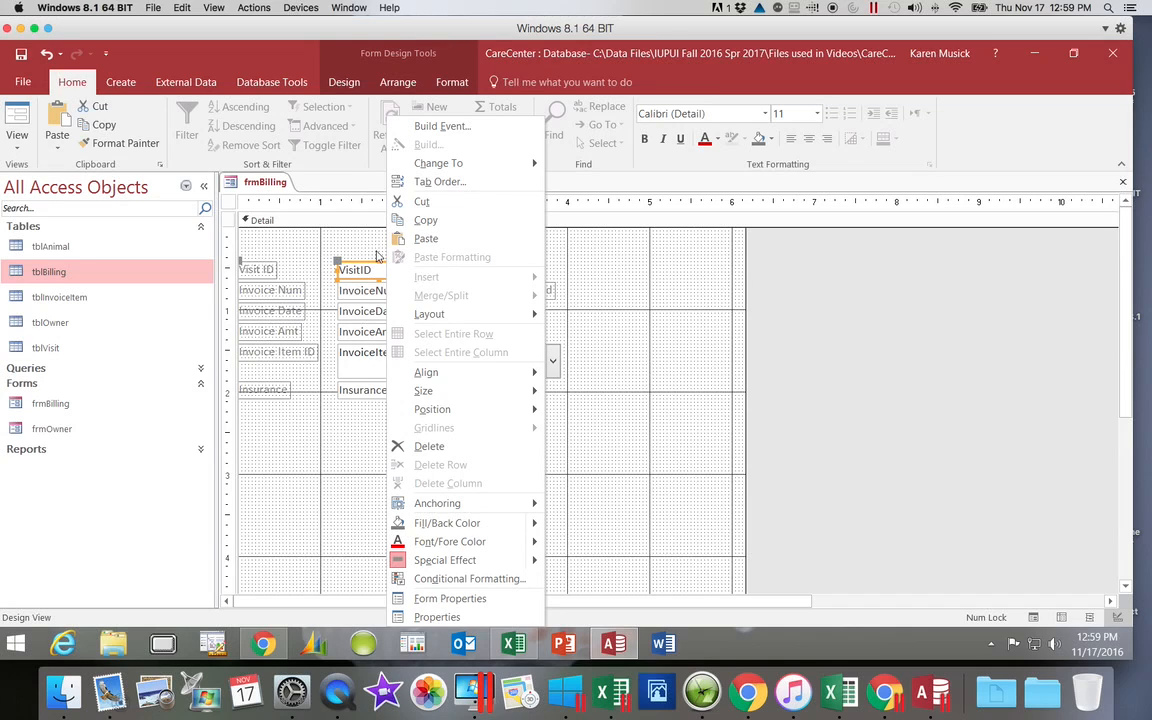
left_click(427, 447)
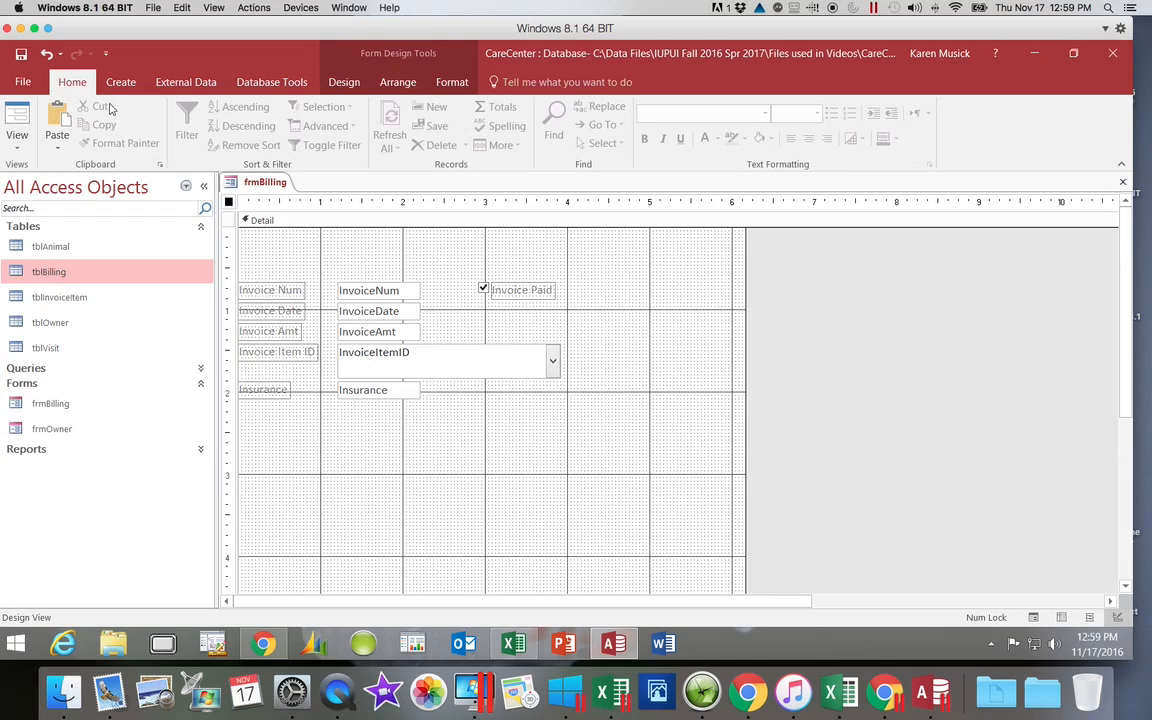
left_click(21, 56)
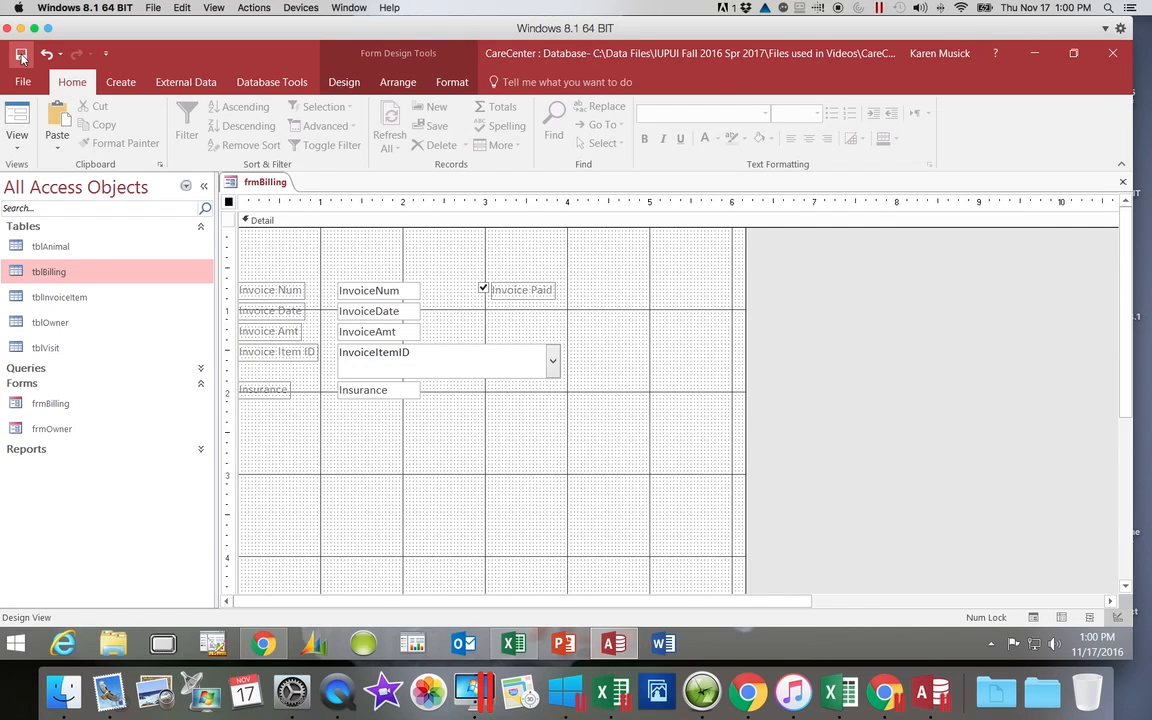
left_click(21, 57)
Step: Add a title to the form header that reads "Billings"
left_click(344, 84)
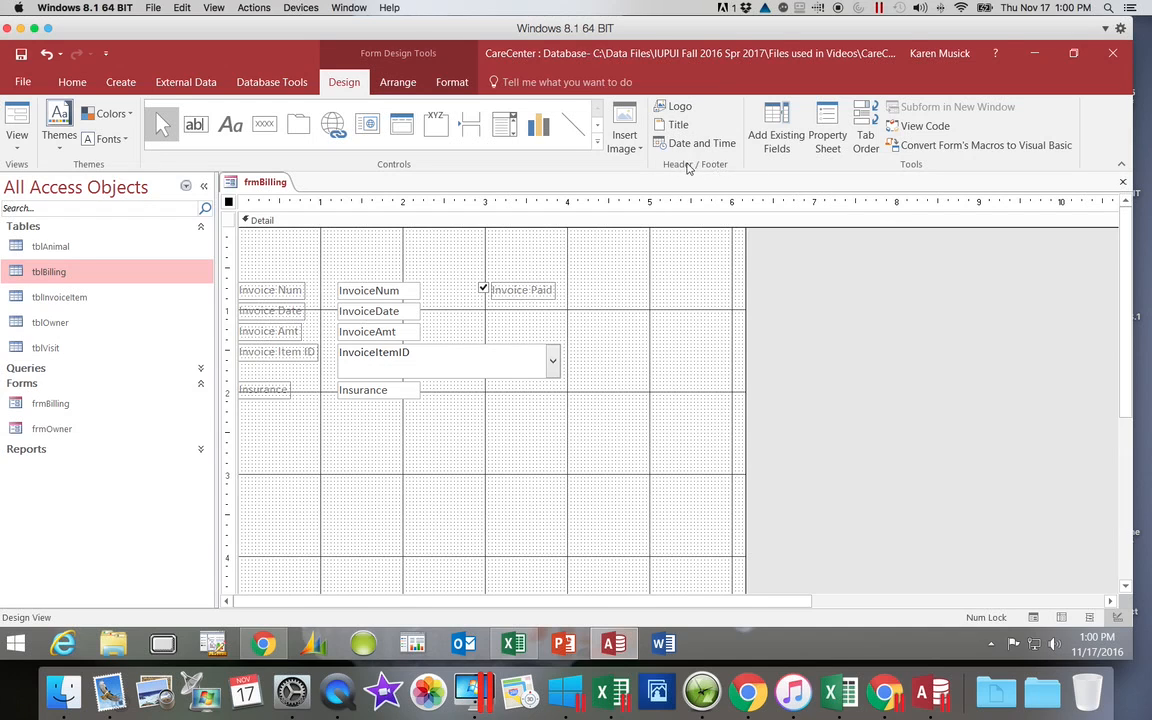
left_click(677, 125)
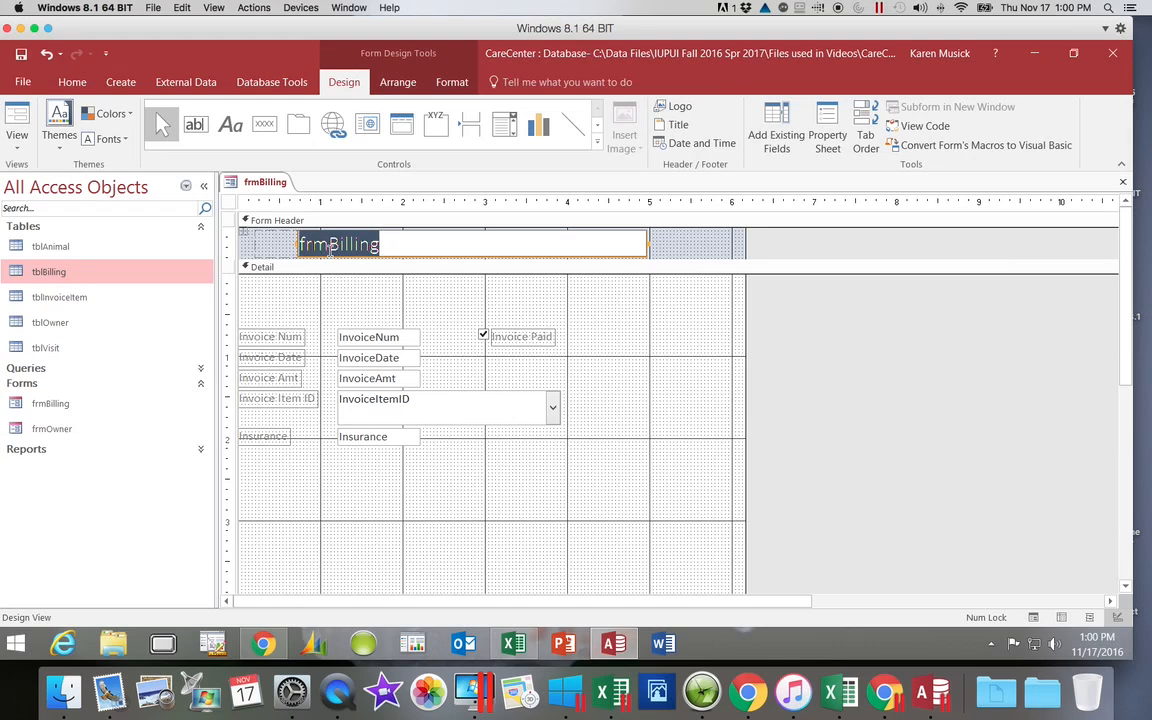
left_click_drag(333, 246, 290, 246)
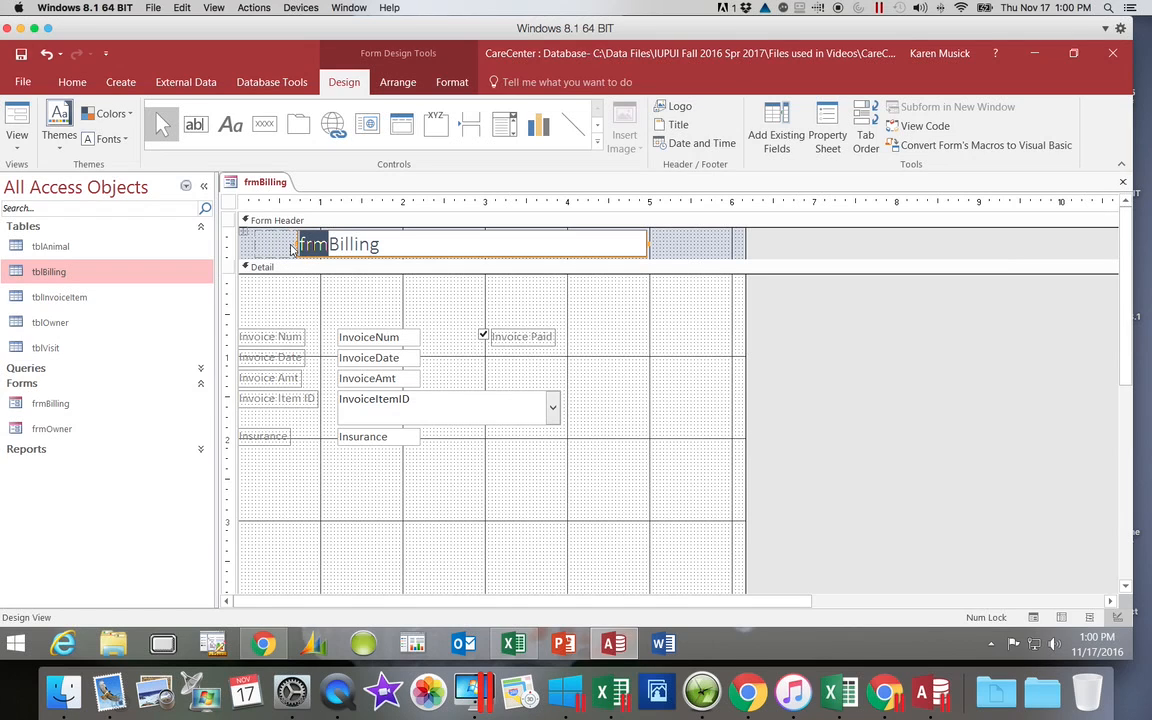
key("BackSpace")
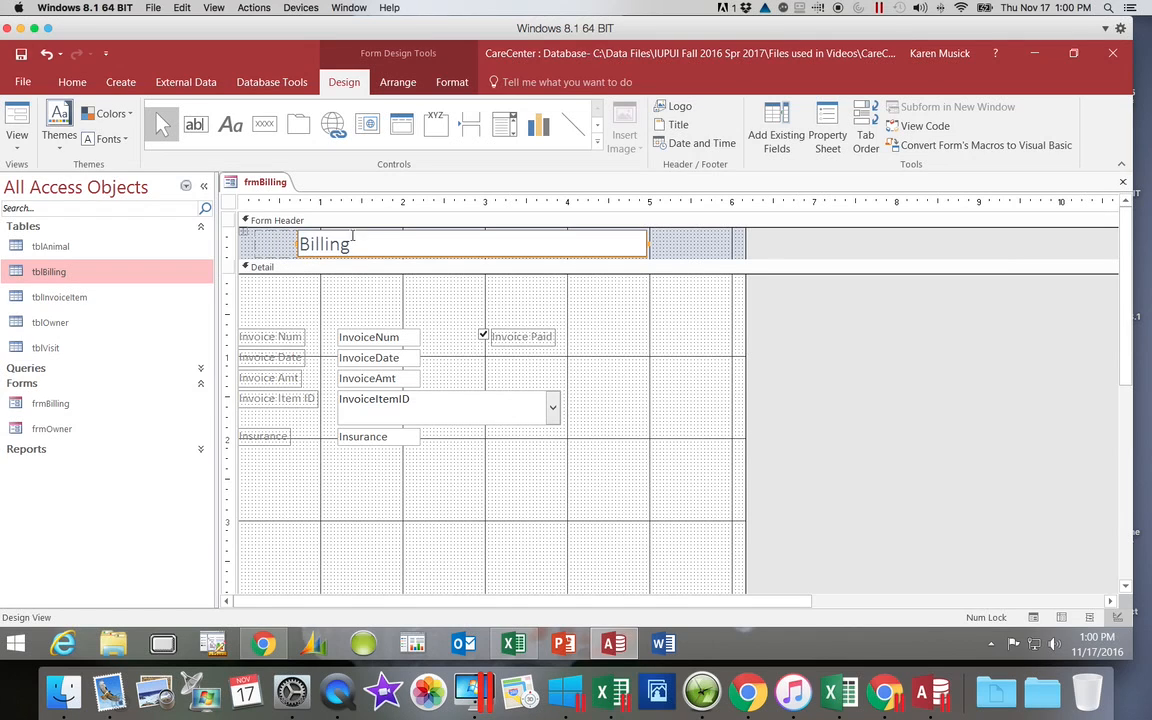
type("s")
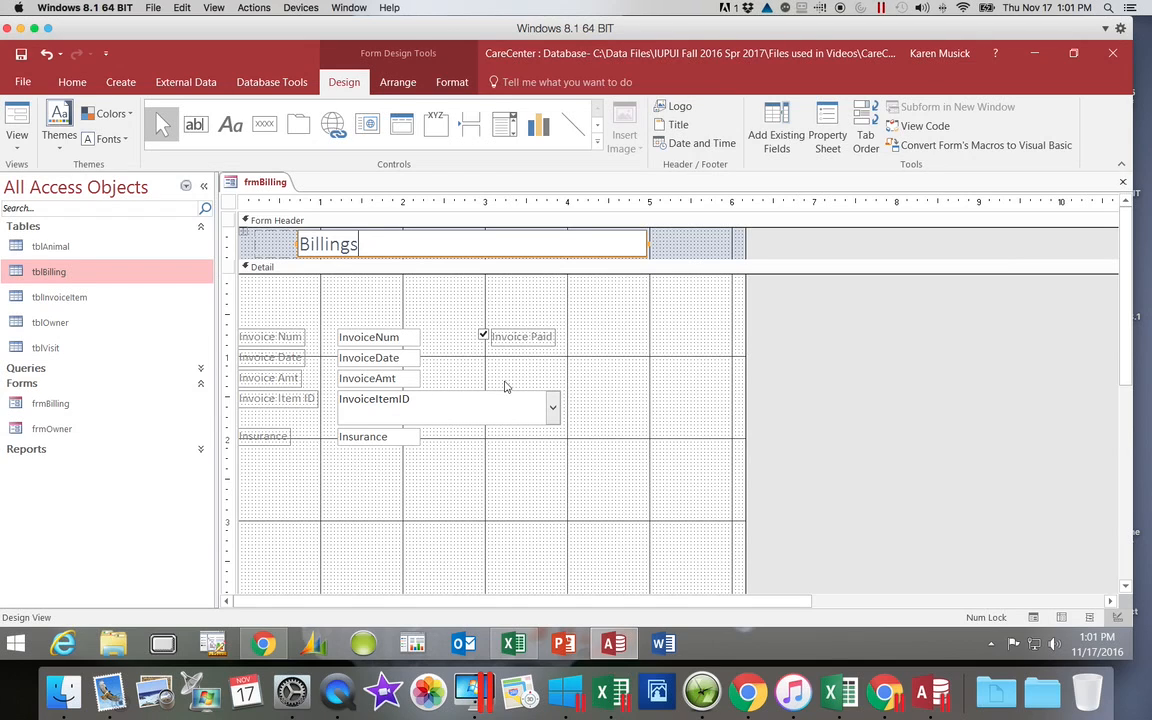
left_click(702, 248)
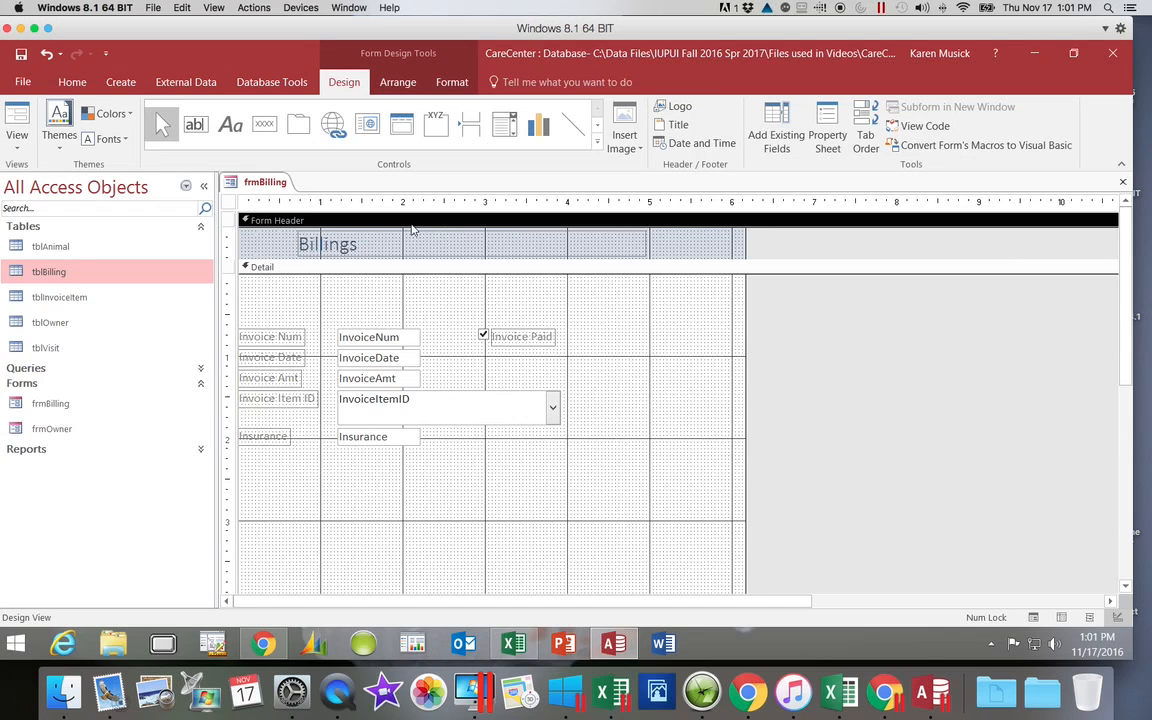
Step: Make the Billings title bold and set its font color to the standard Dark Blue
left_click(370, 244)
left_click(360, 245)
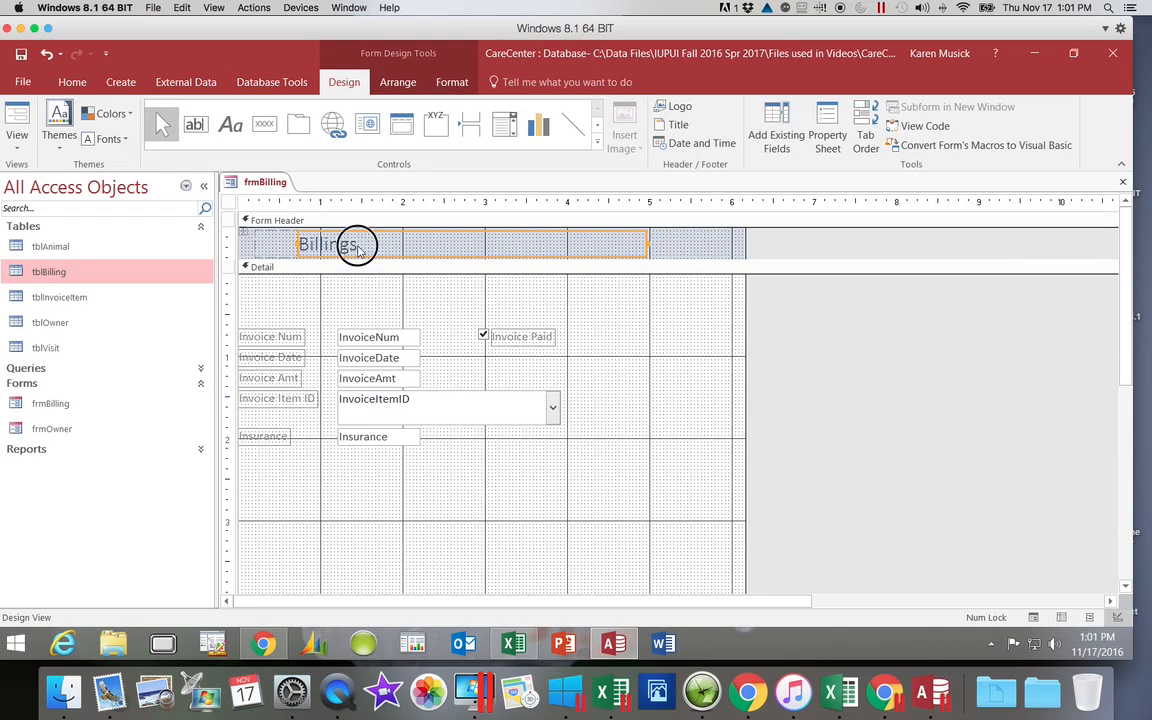
left_click_drag(360, 245, 302, 245)
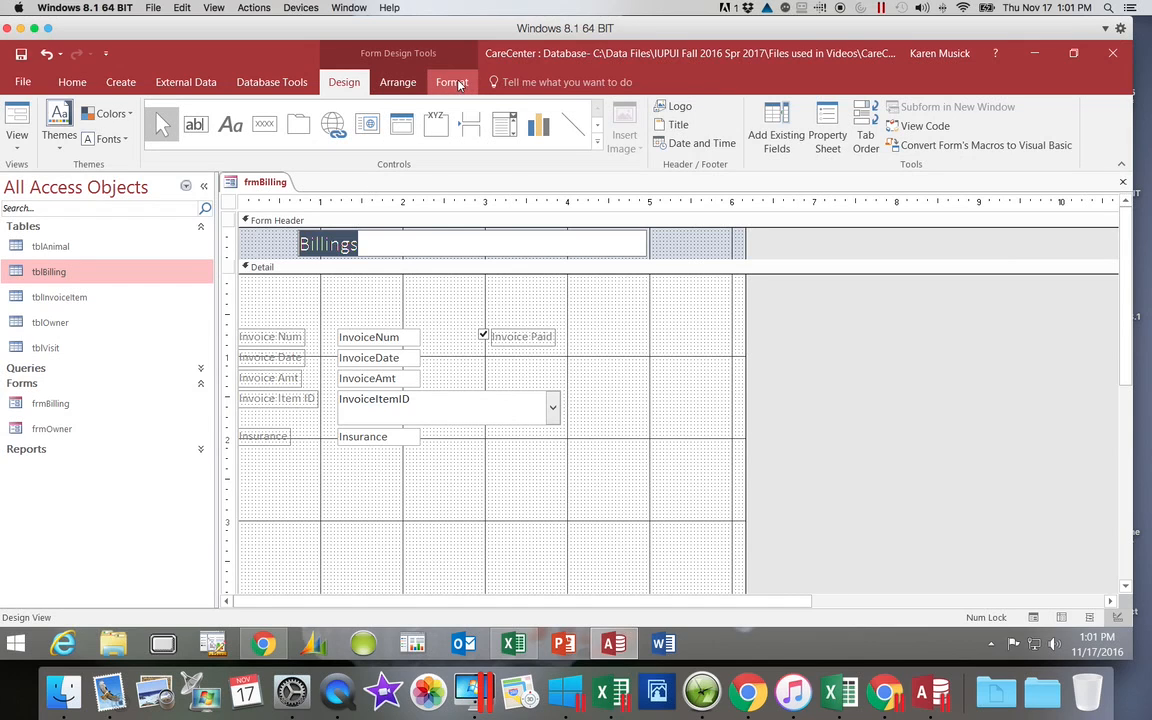
left_click(452, 82)
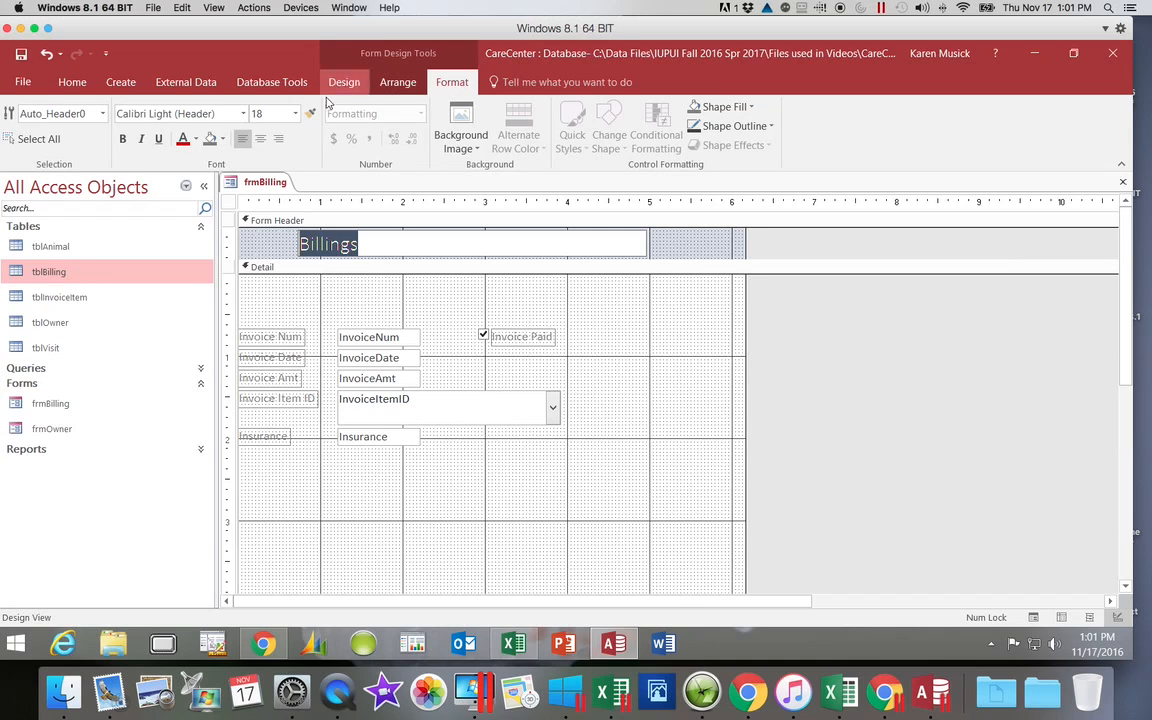
left_click(122, 140)
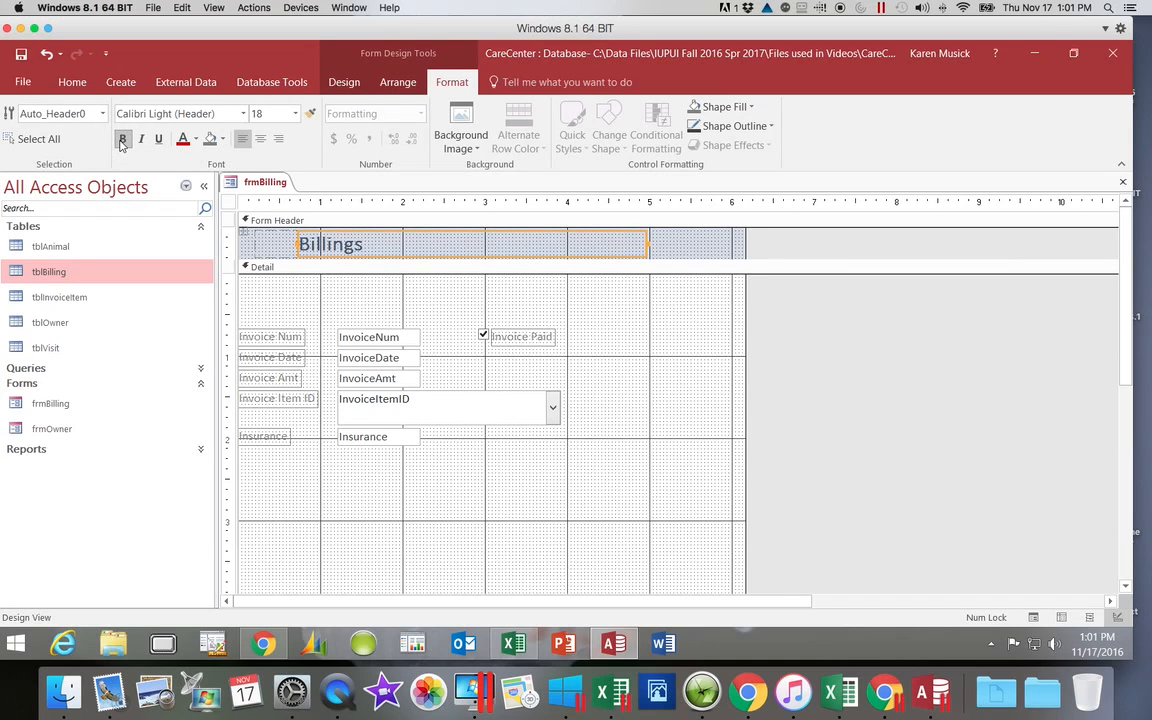
left_click(195, 140)
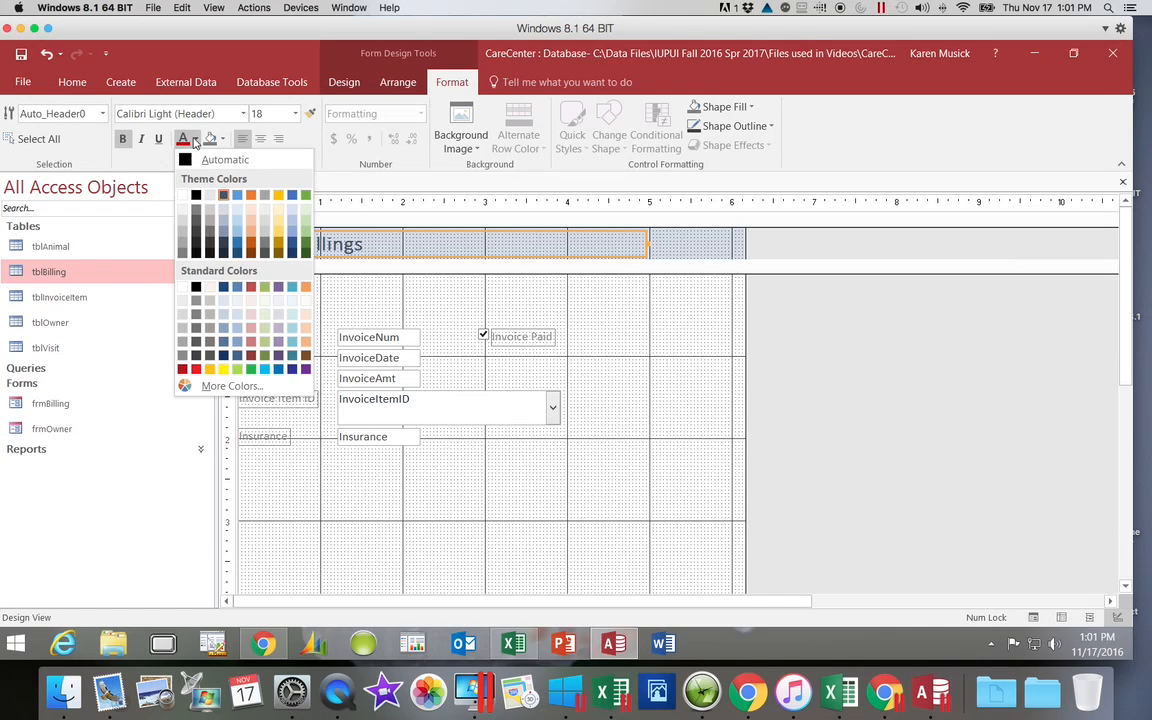
left_click(225, 288)
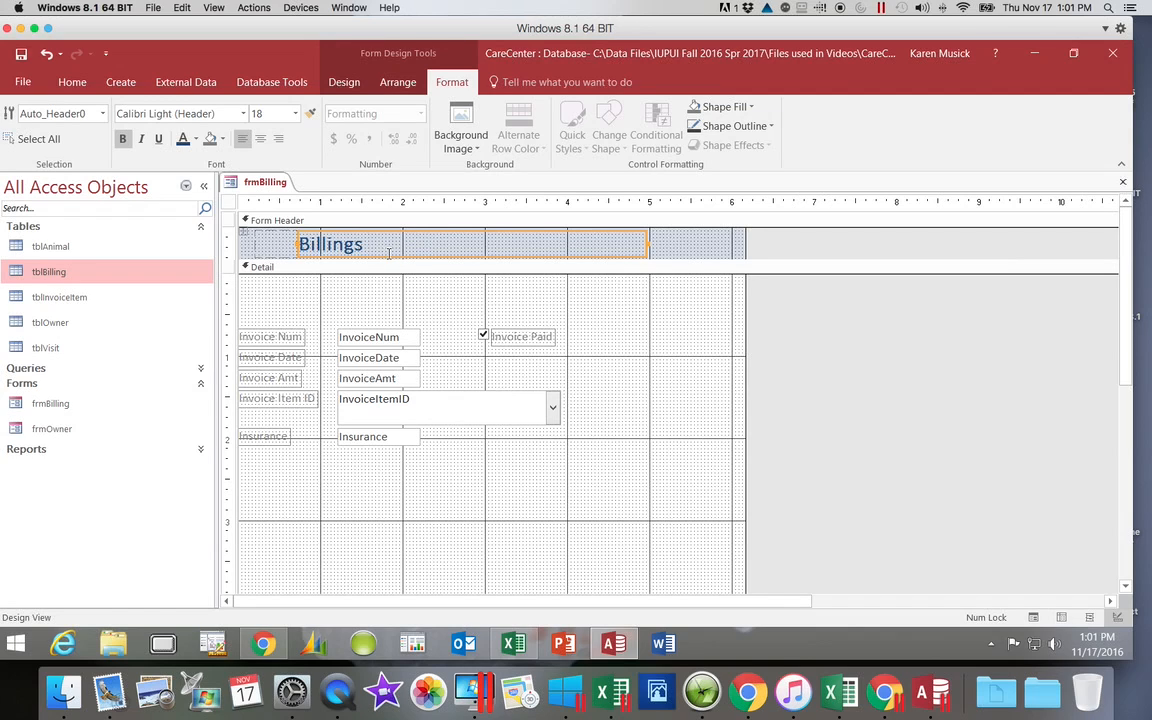
left_click(123, 139)
Step: Examine the Form Footer section below the form's Detail section
left_click(346, 83)
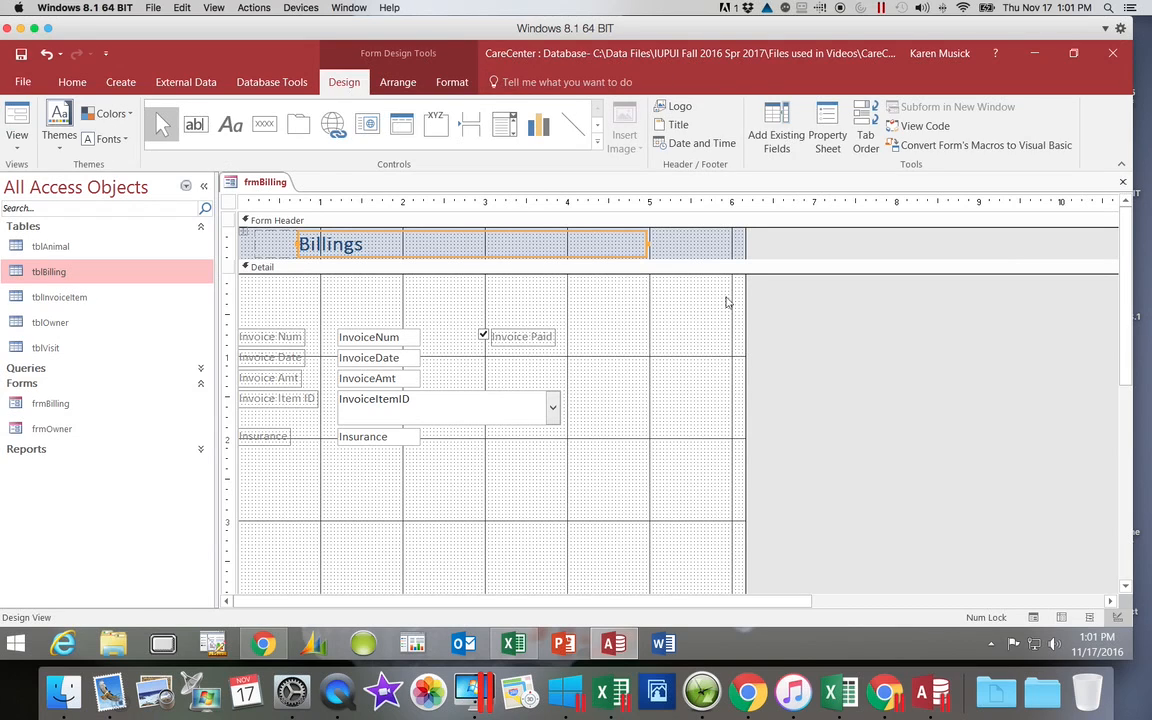
left_click(1126, 383)
left_click_drag(1126, 383, 1124, 520)
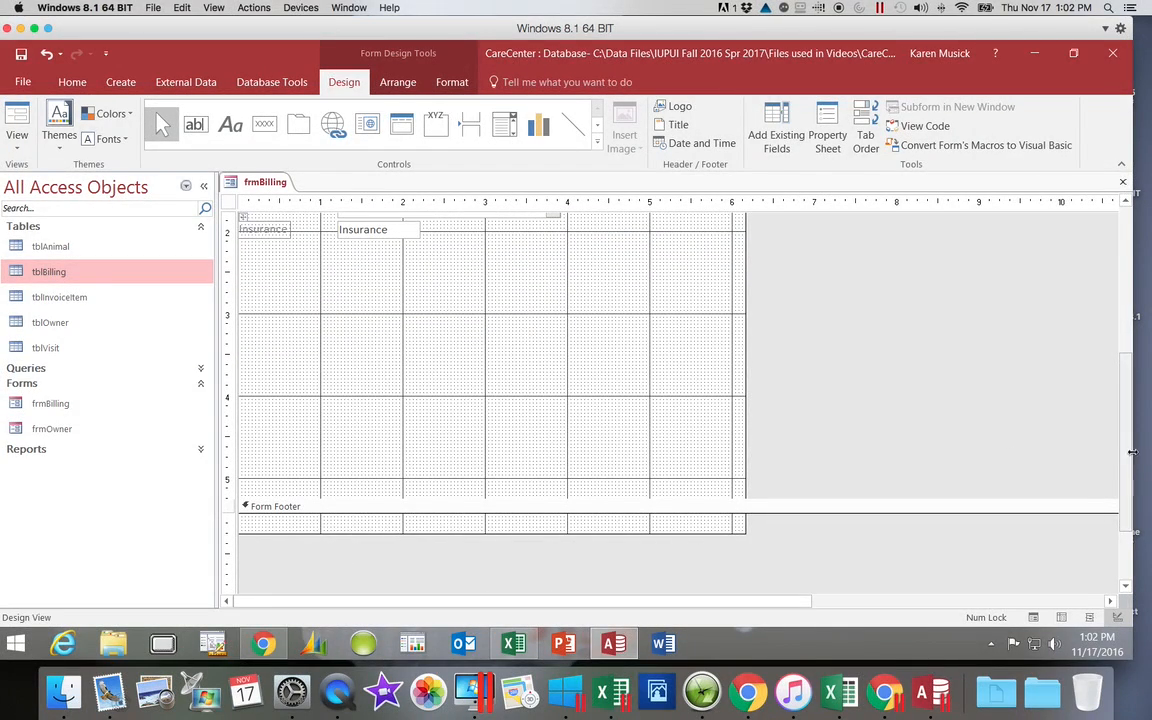
left_click_drag(1121, 455, 1121, 285)
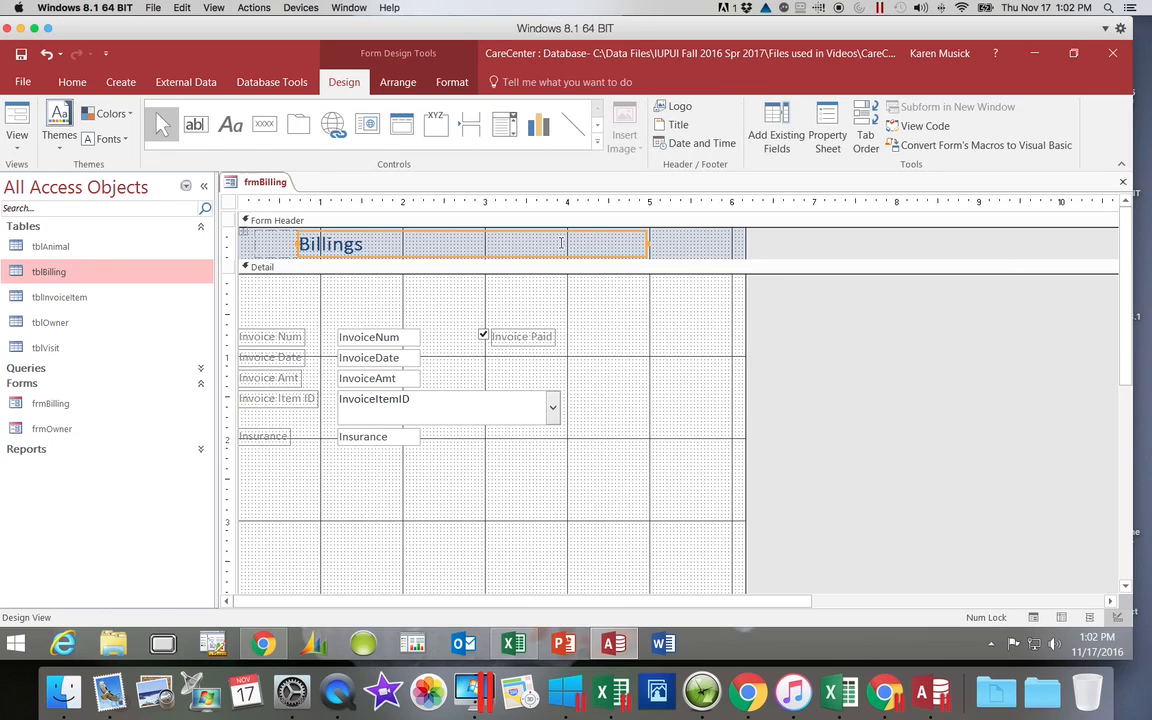
Step: Insert Animals.png from the Access 2016 Modules folder as the logo in the form header
left_click(677, 107)
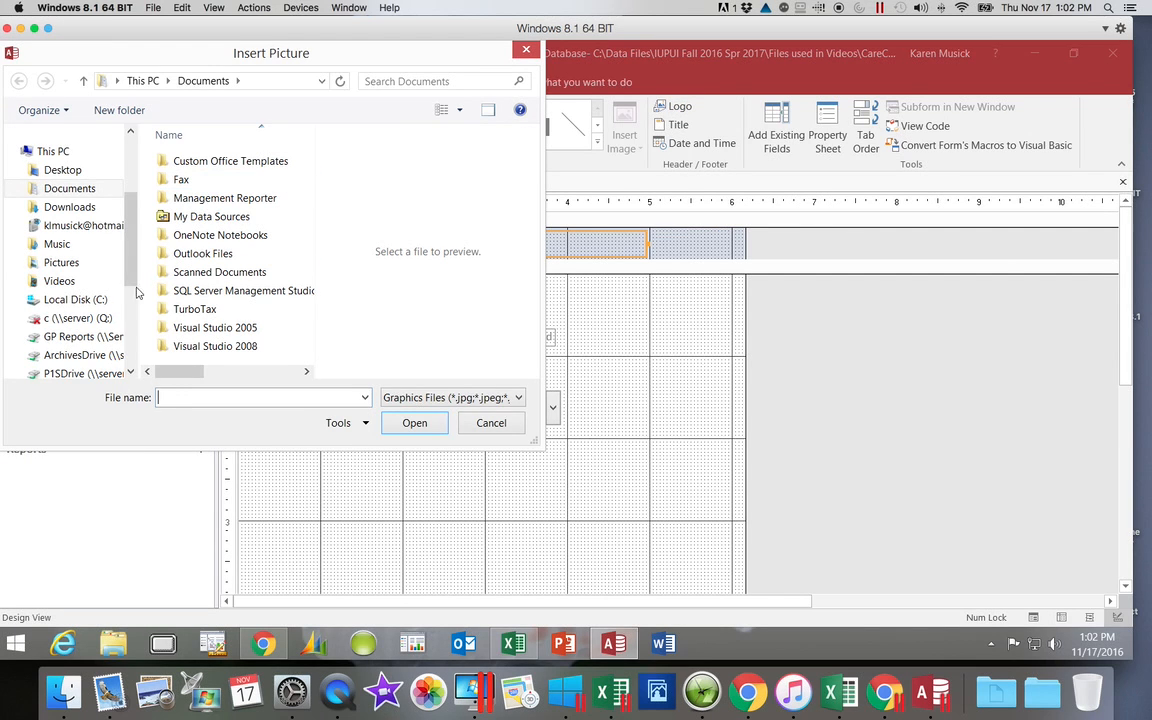
left_click(102, 302)
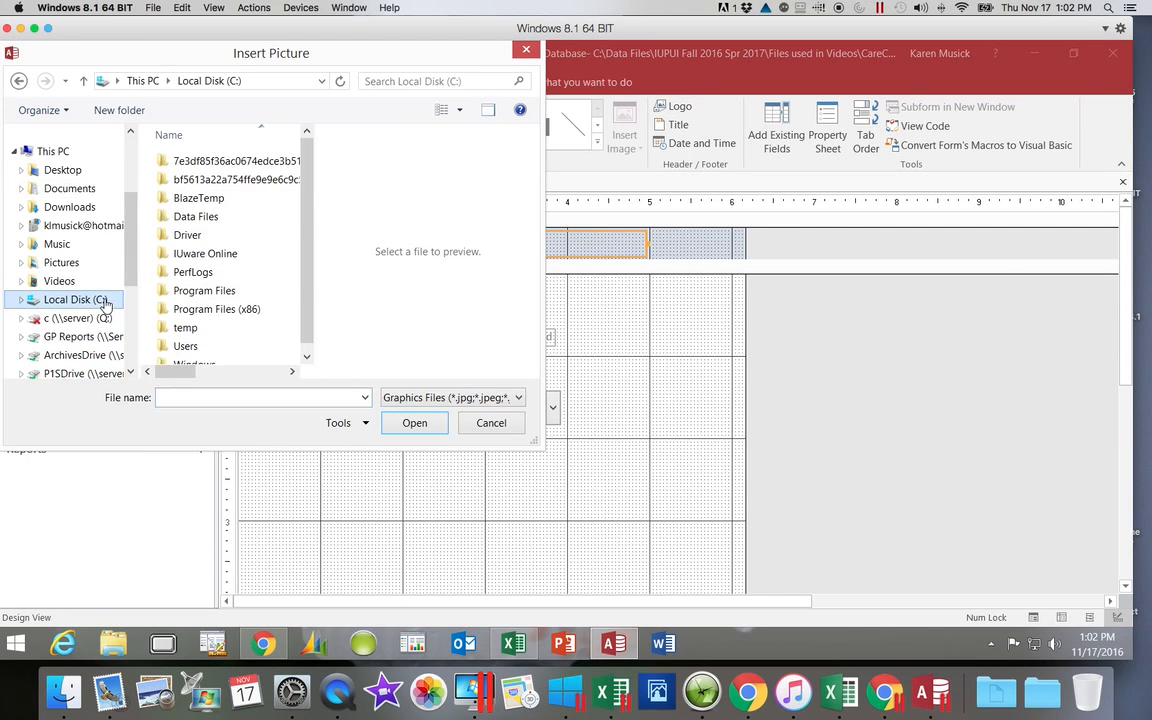
left_click(209, 220)
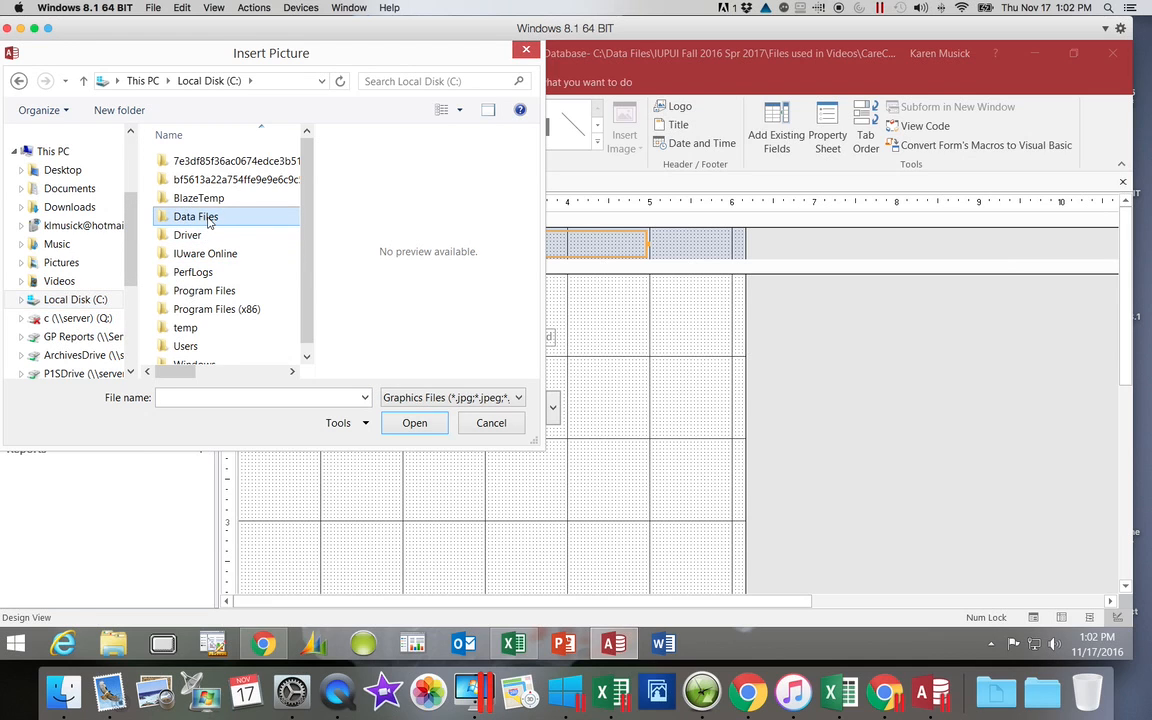
left_click(210, 222)
double_click(167, 220)
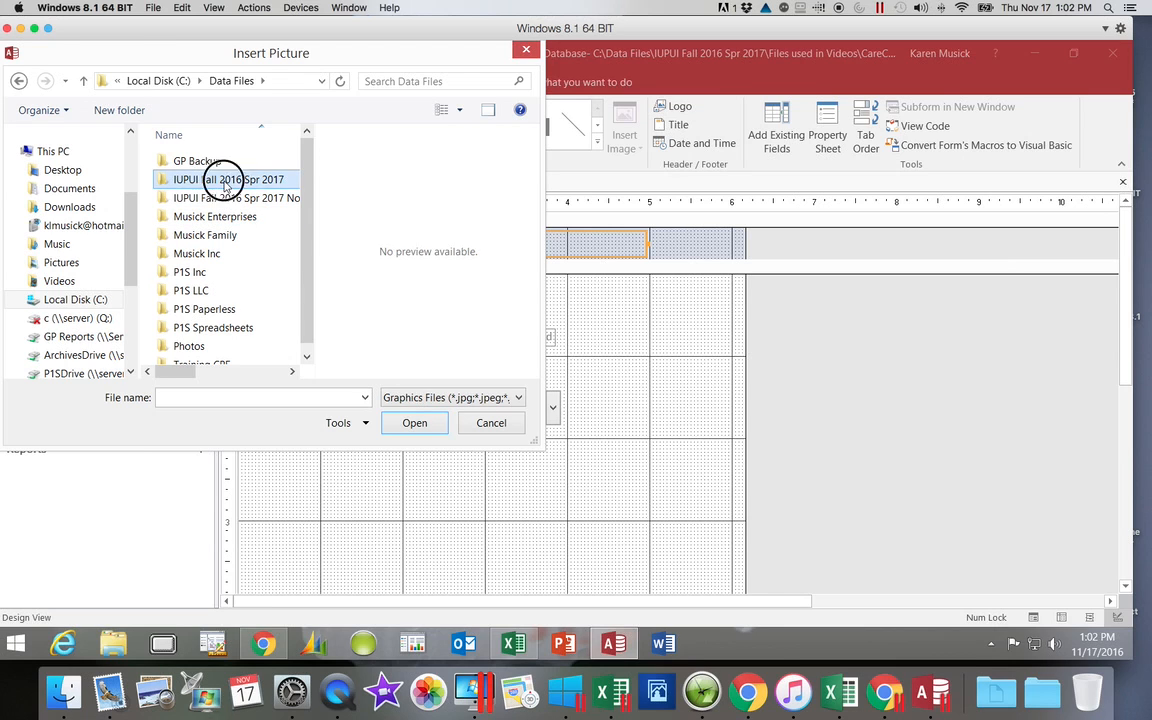
double_click(228, 181)
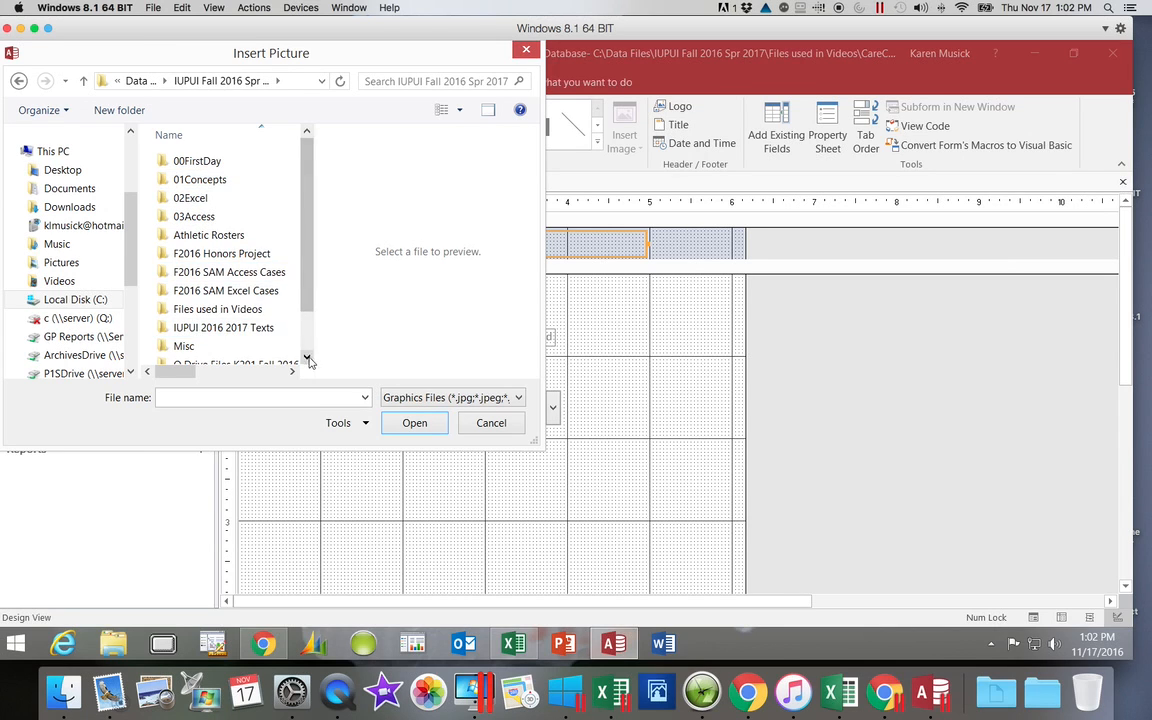
scroll(290, 328, "down", 1)
left_click(279, 340)
double_click(279, 340)
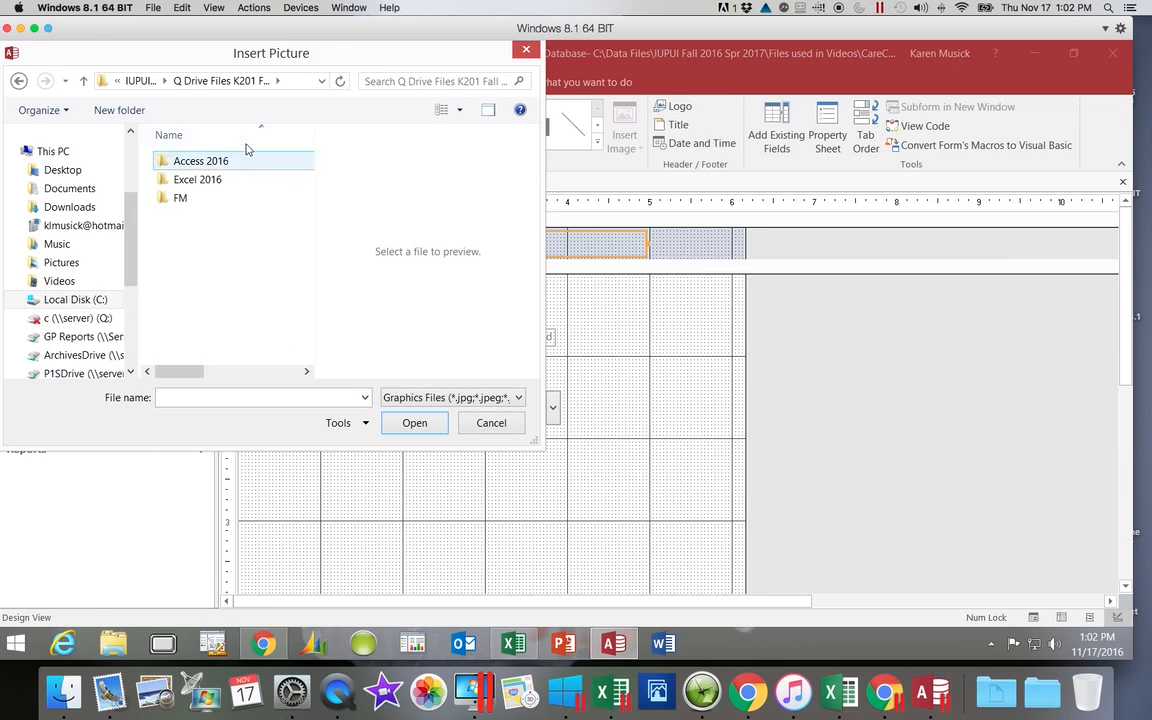
left_click(240, 164)
double_click(240, 165)
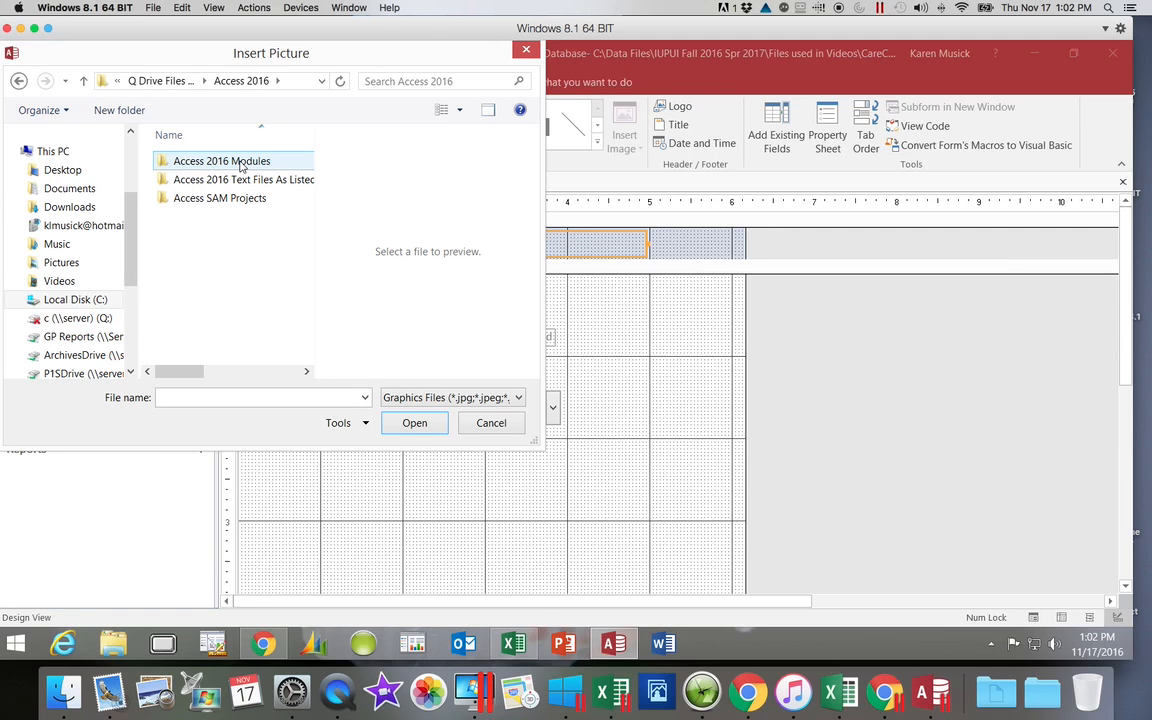
double_click(240, 165)
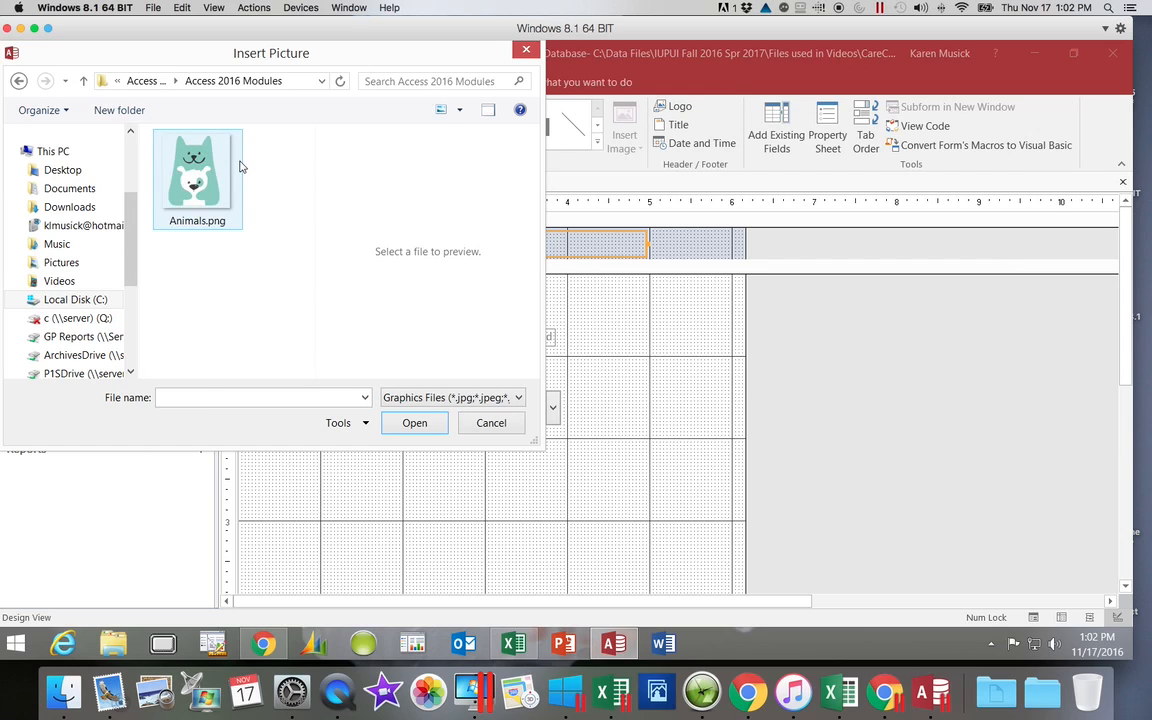
left_click(190, 160)
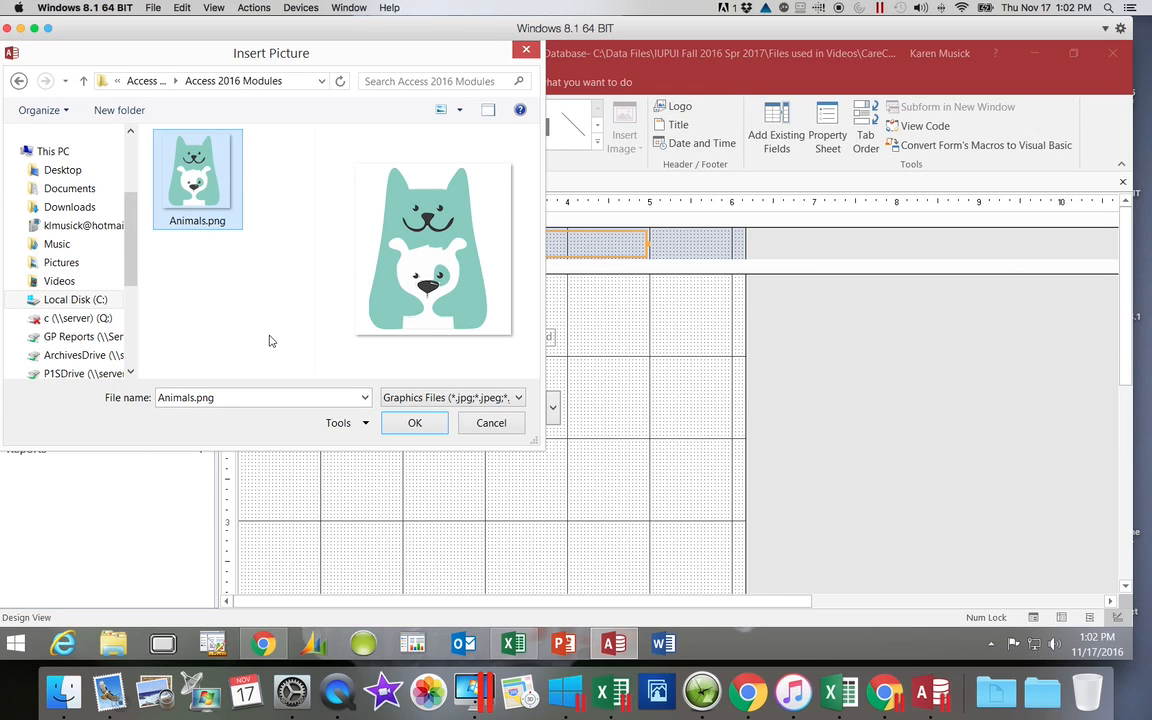
left_click(415, 424)
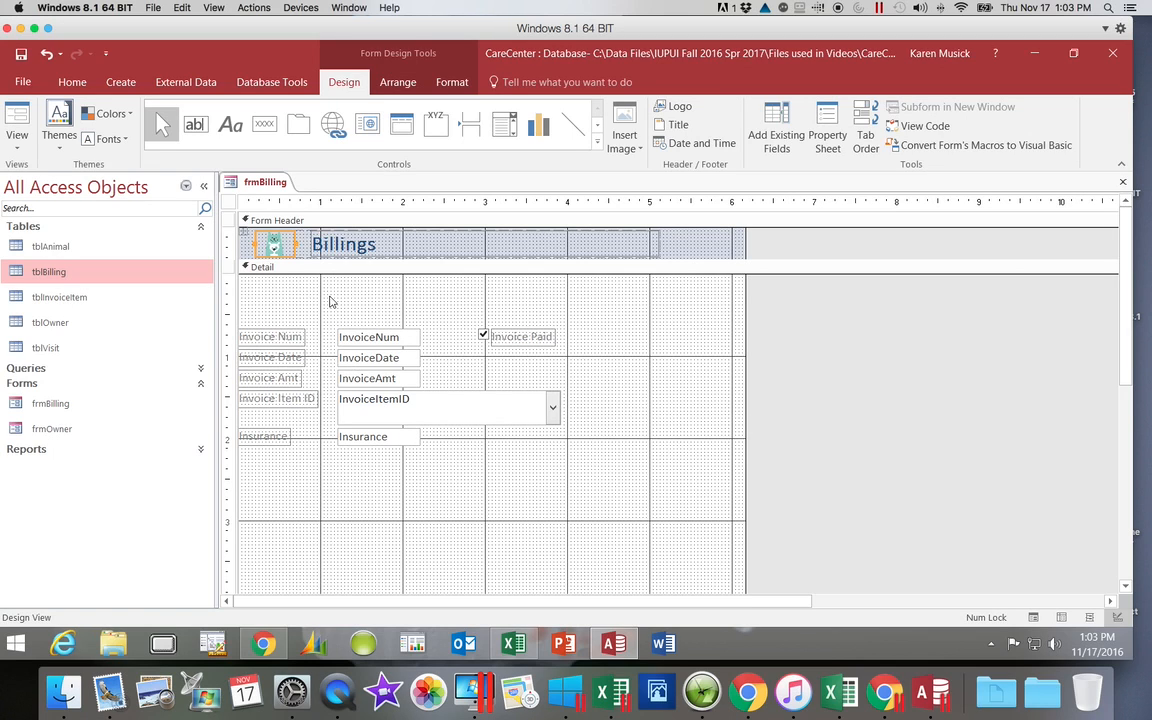
Step: Take the logo out of the header's control layout and try to move it to the right of the Billings title text
right_click(286, 245)
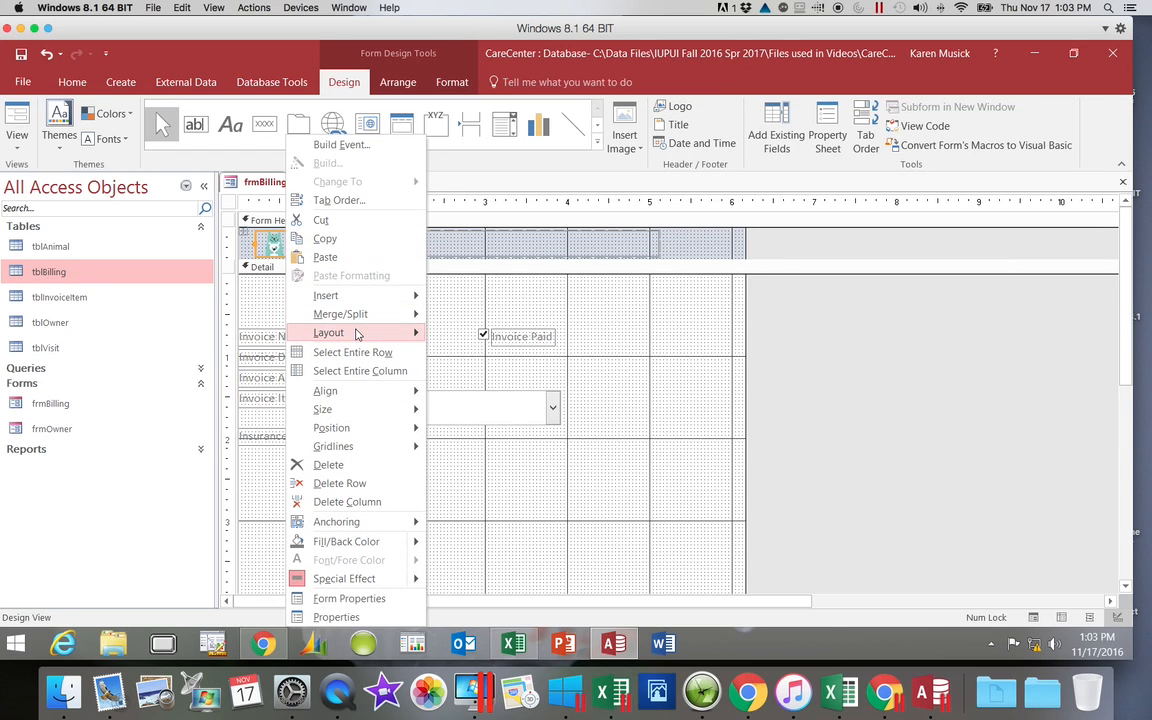
mouse_move(355, 333)
left_click(441, 376)
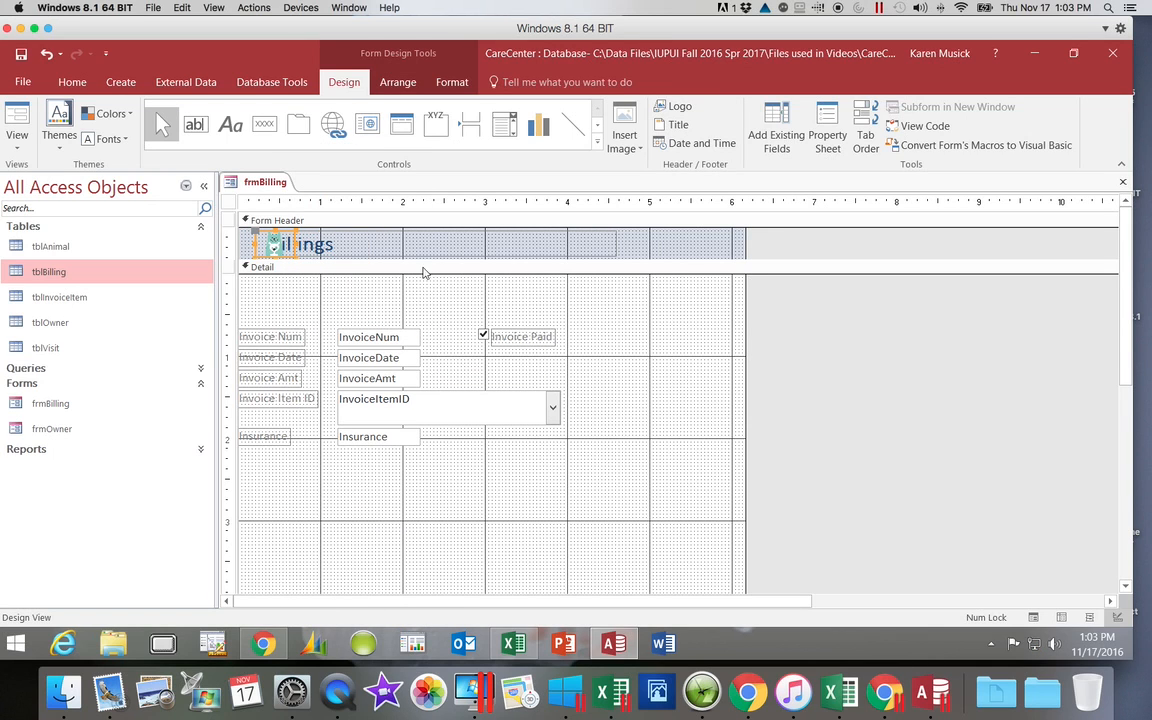
left_click(256, 242)
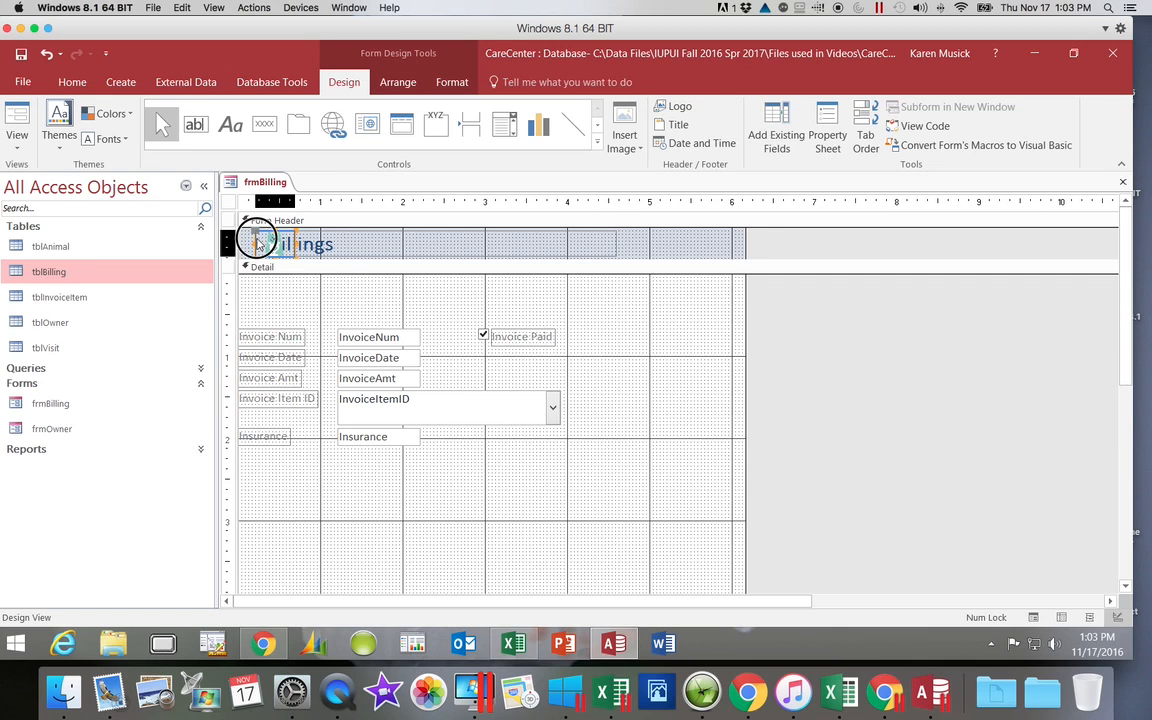
left_click_drag(256, 242, 362, 243)
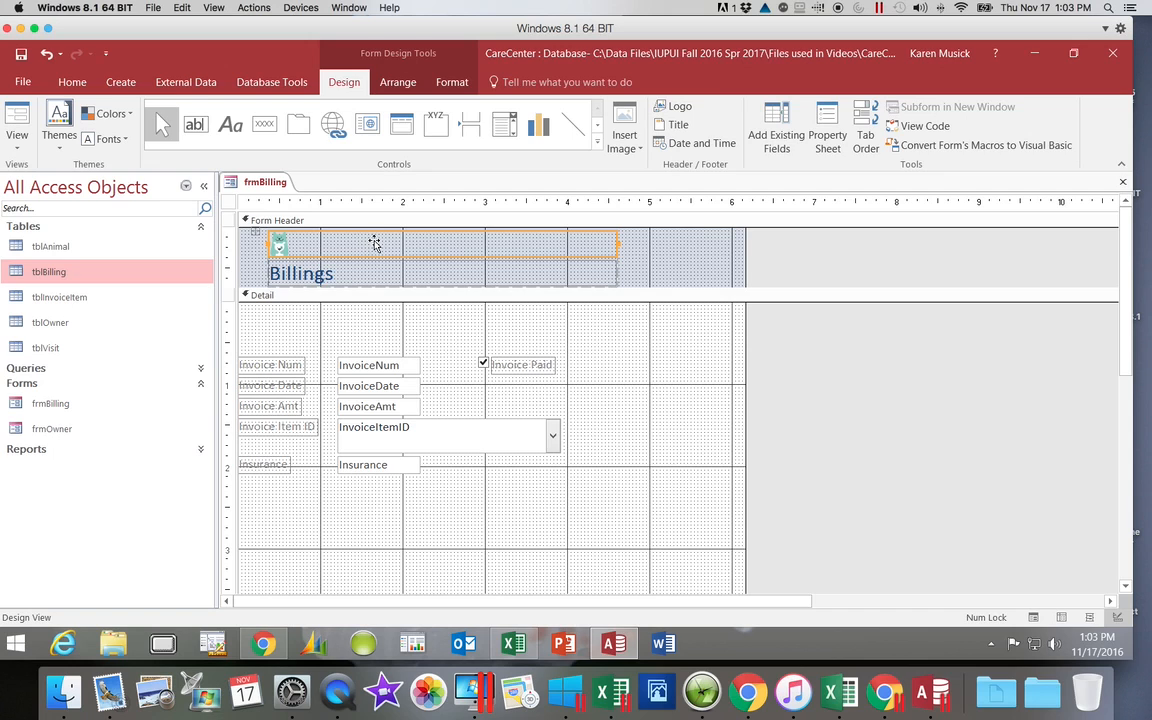
Step: Narrow the Billings title to fit its text and remove the control layout from the form header
left_click(540, 268)
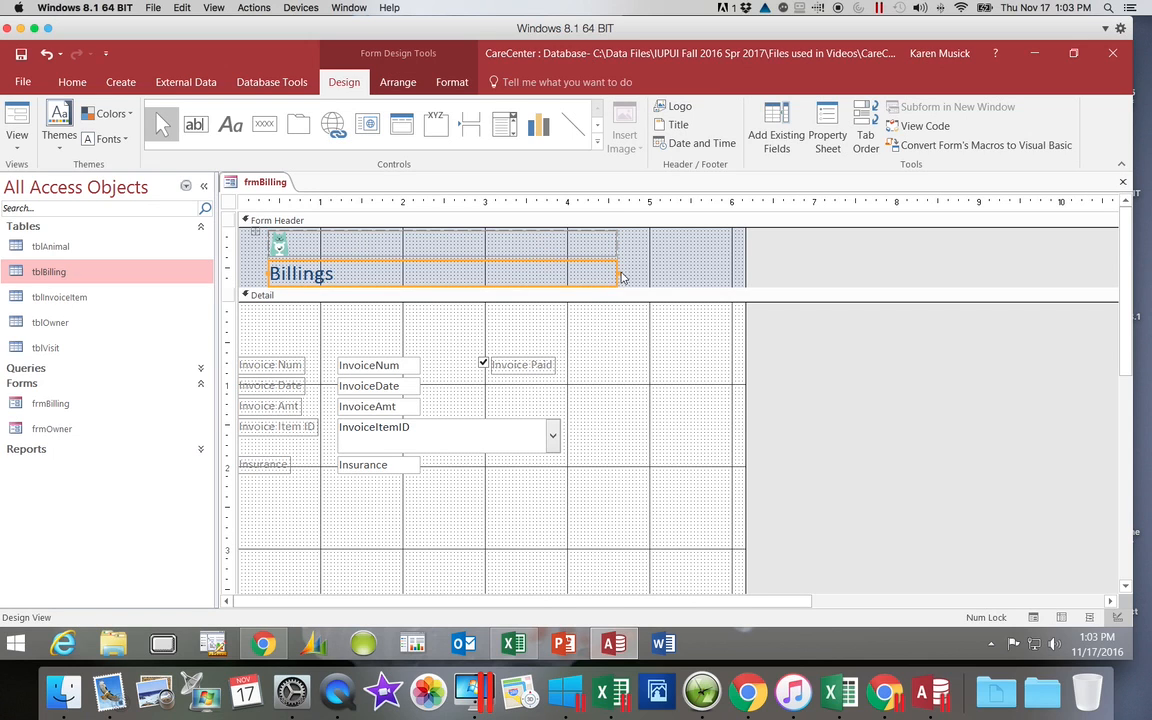
left_click_drag(617, 268, 351, 282)
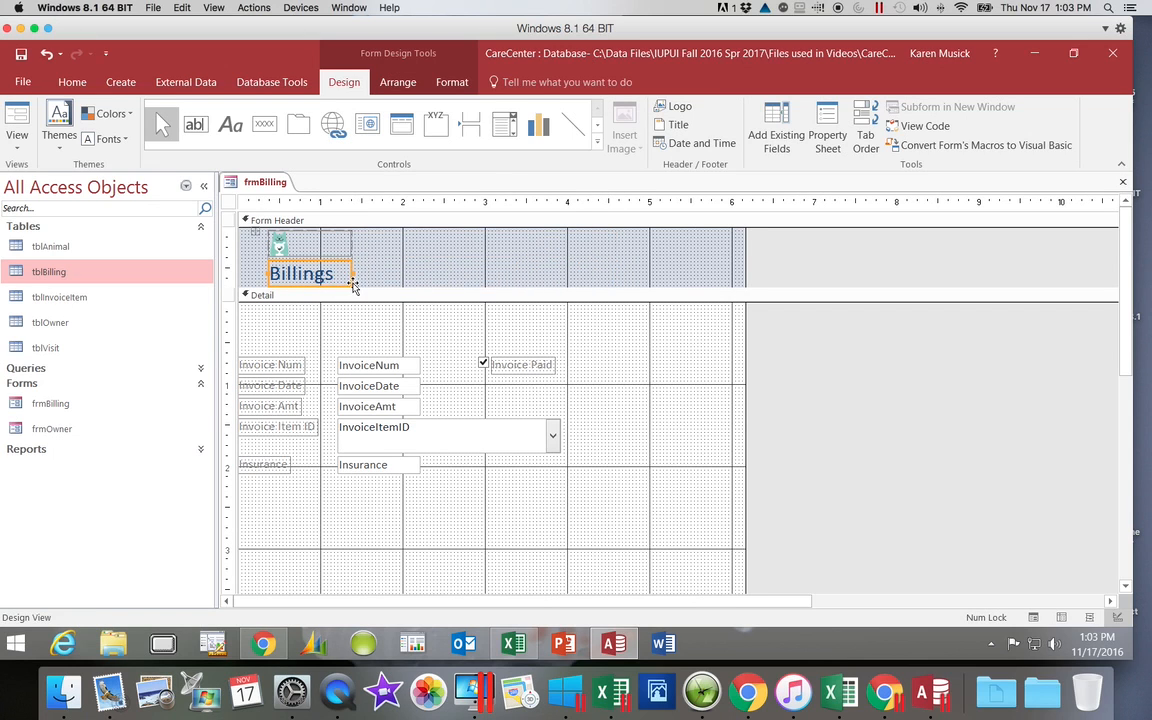
left_click(310, 241)
right_click(310, 241)
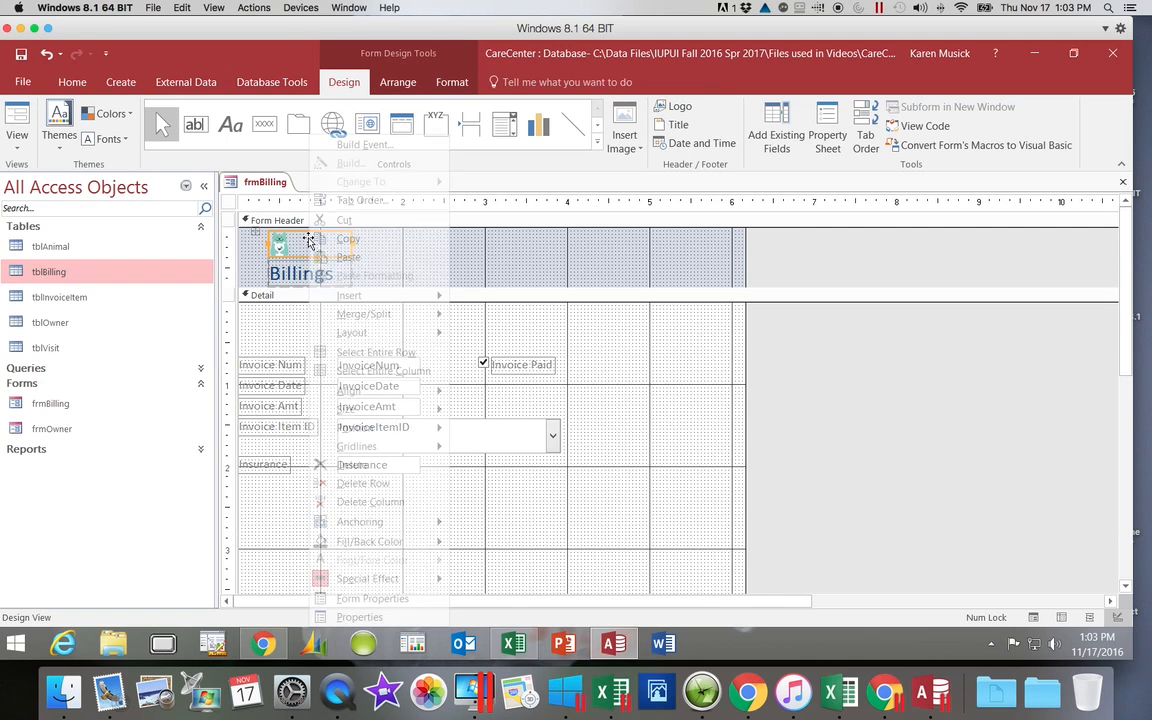
mouse_move(361, 340)
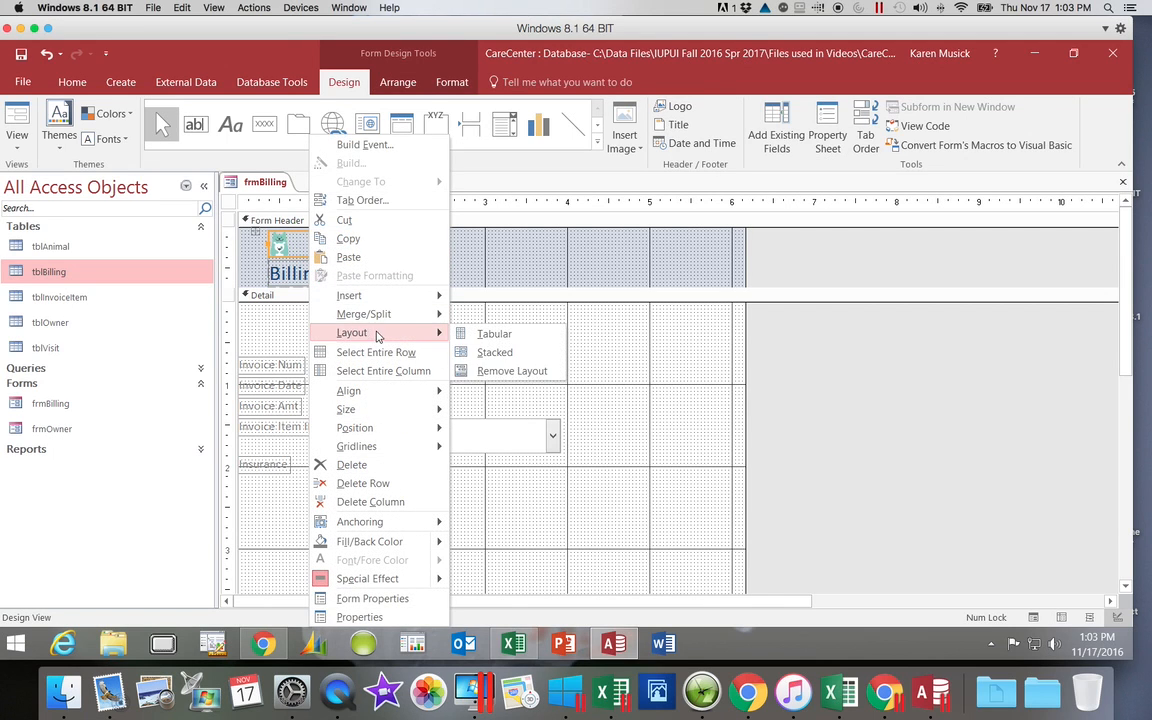
left_click(455, 369)
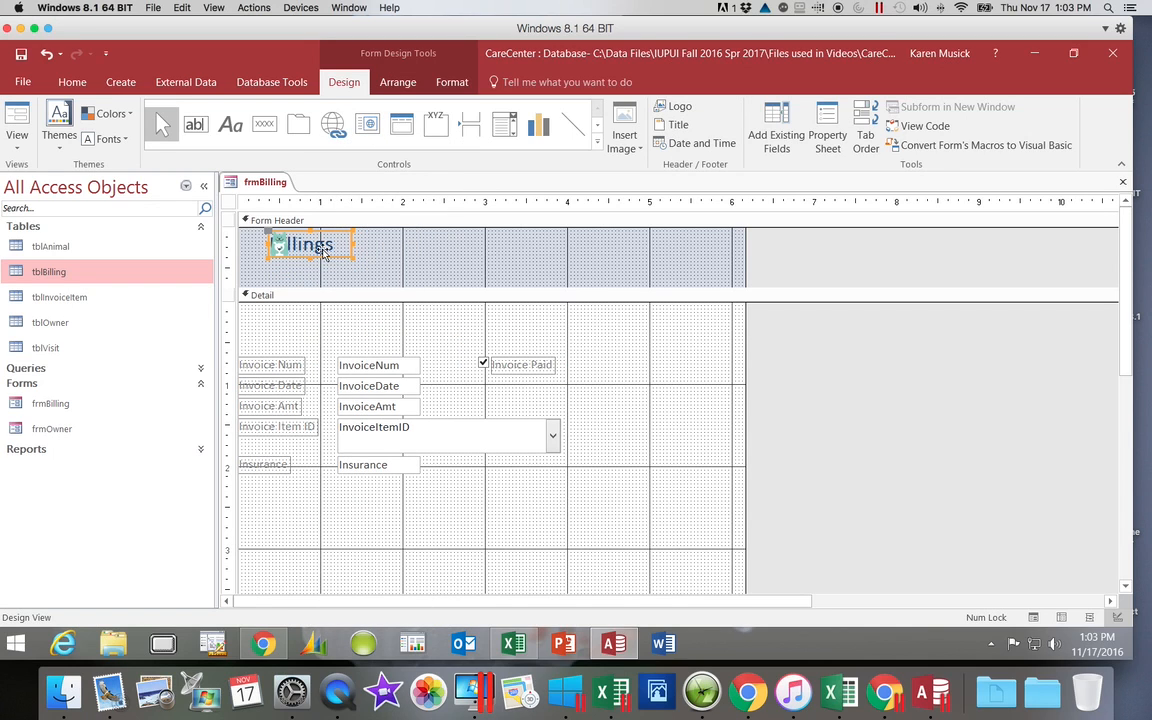
Step: Move the animal logo to the right of the Billings title and enlarge it to nearly fill the header's height
left_click(269, 246)
left_click_drag(286, 251, 422, 284)
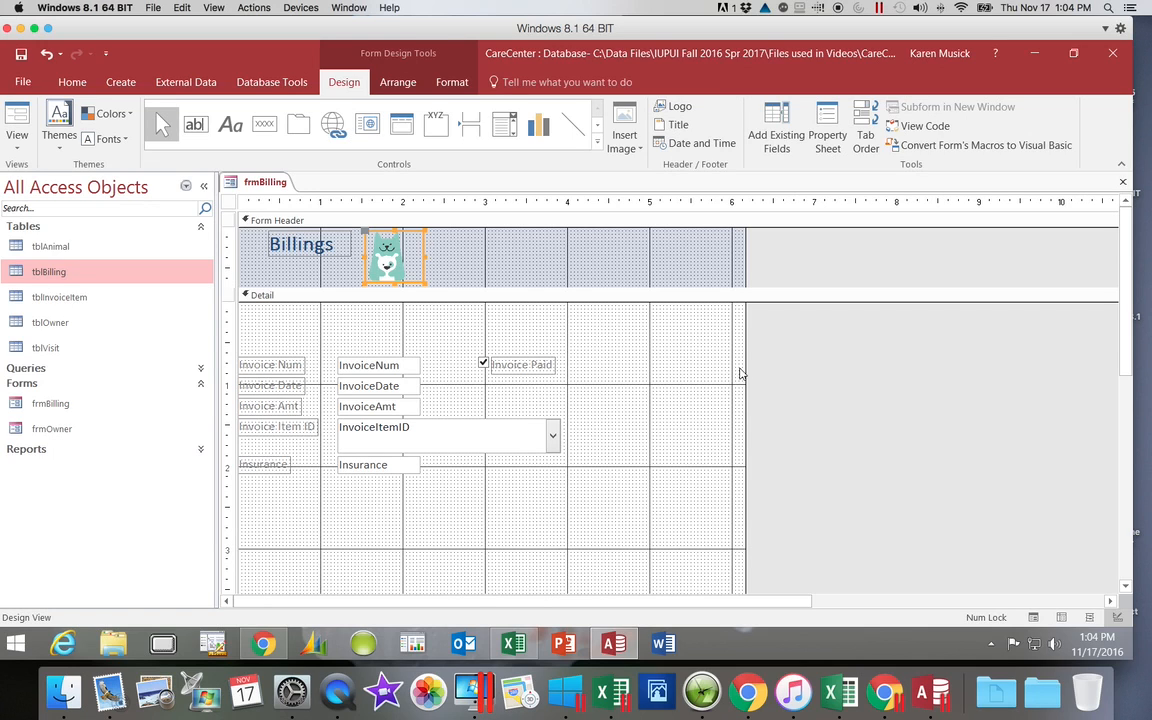
Step: Add a label about 2.3 inches wide to the Form Footer reading "Prepared by" followed by the preparer's full name
left_click_drag(1133, 313, 1140, 474)
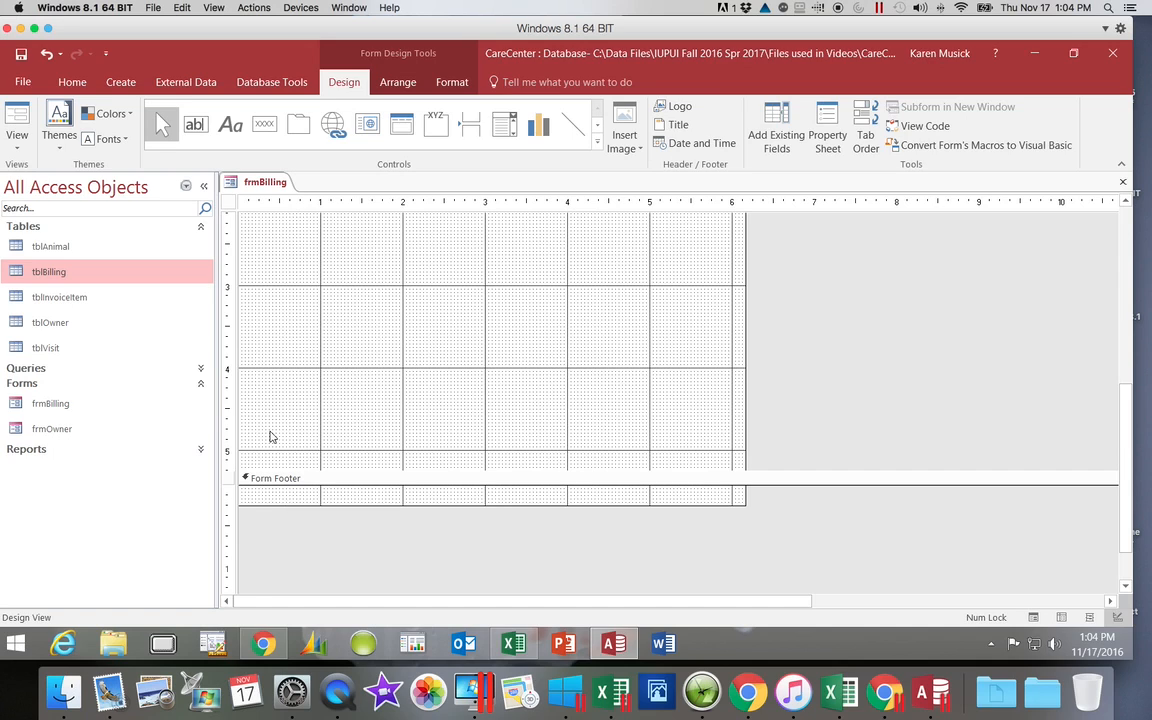
left_click(231, 126)
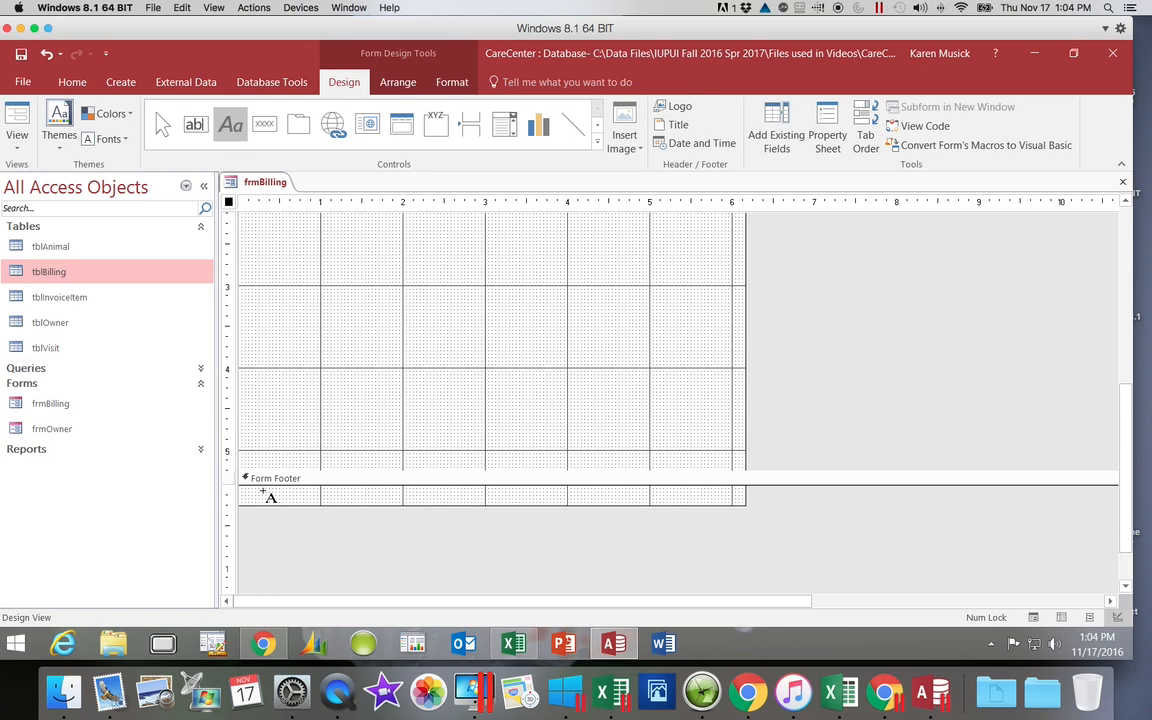
mouse_move(263, 491)
left_mouse_down()
mouse_move(267, 530)
mouse_move(451, 535)
left_mouse_up()
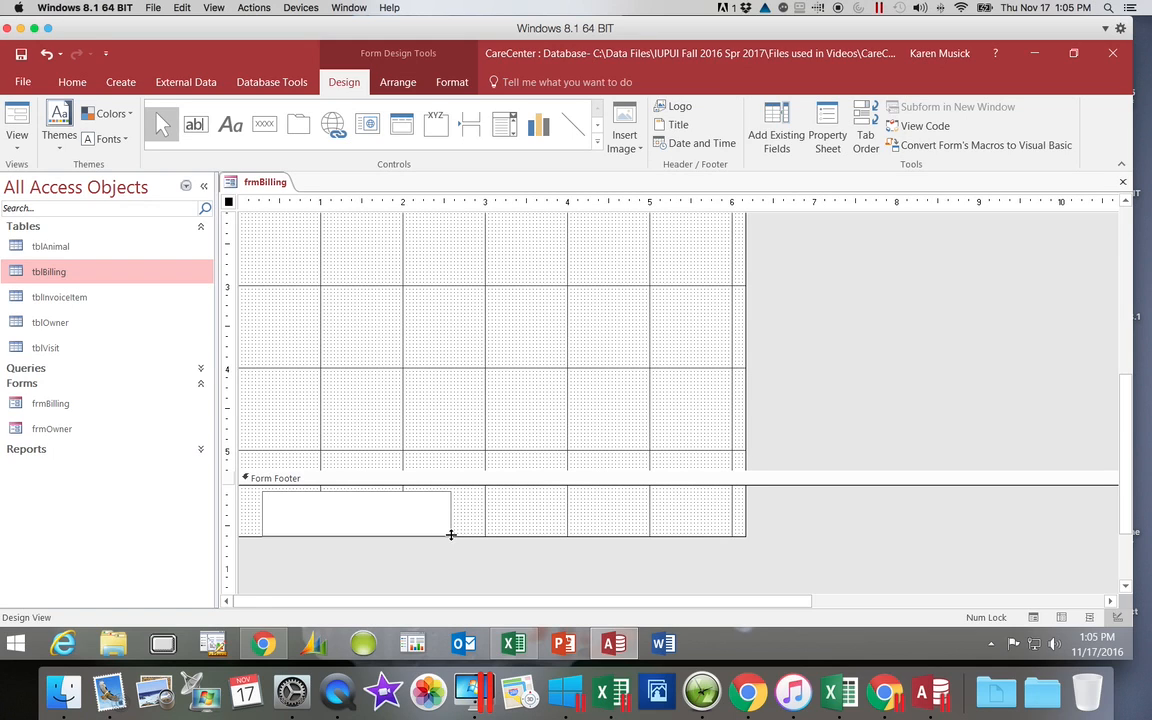
type("Prepared by Karen Mu")
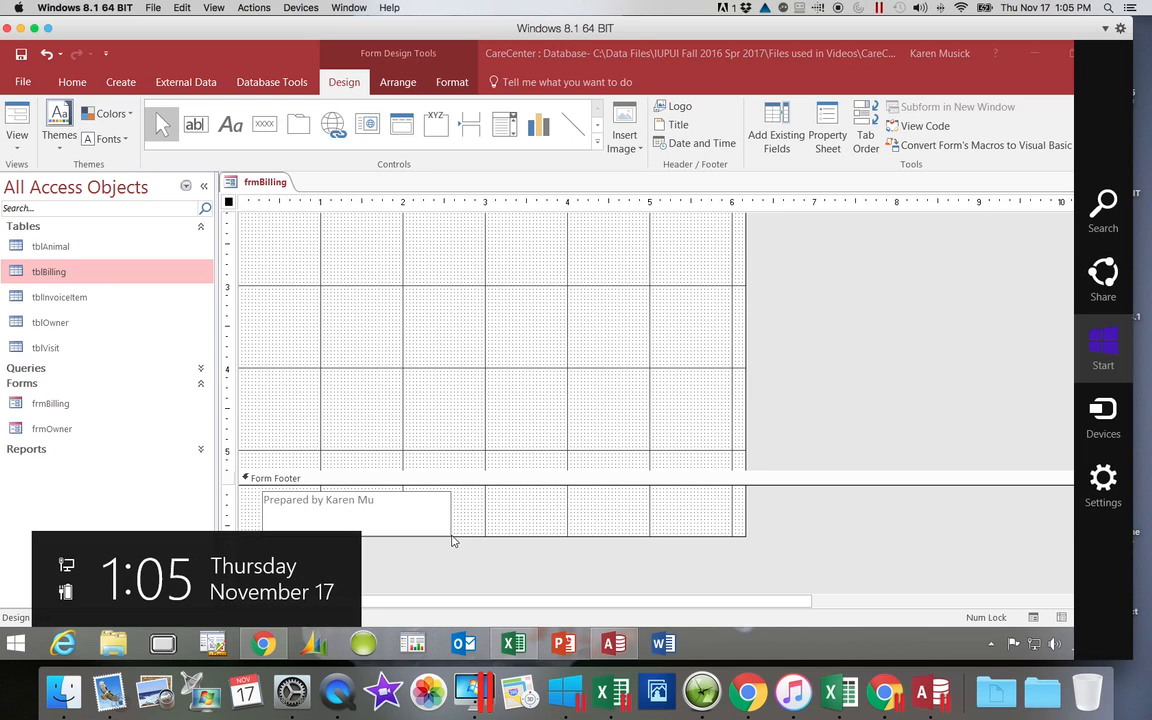
left_click(416, 504)
type("si")
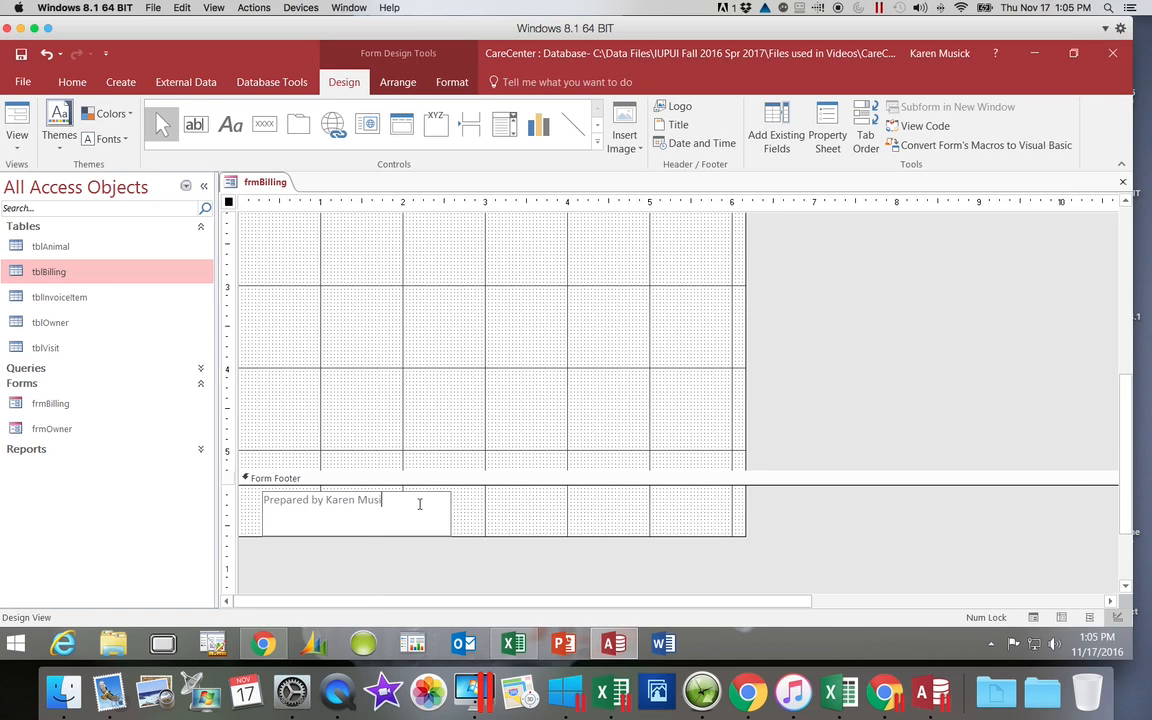
type("ck")
left_click(513, 522)
left_click(513, 522)
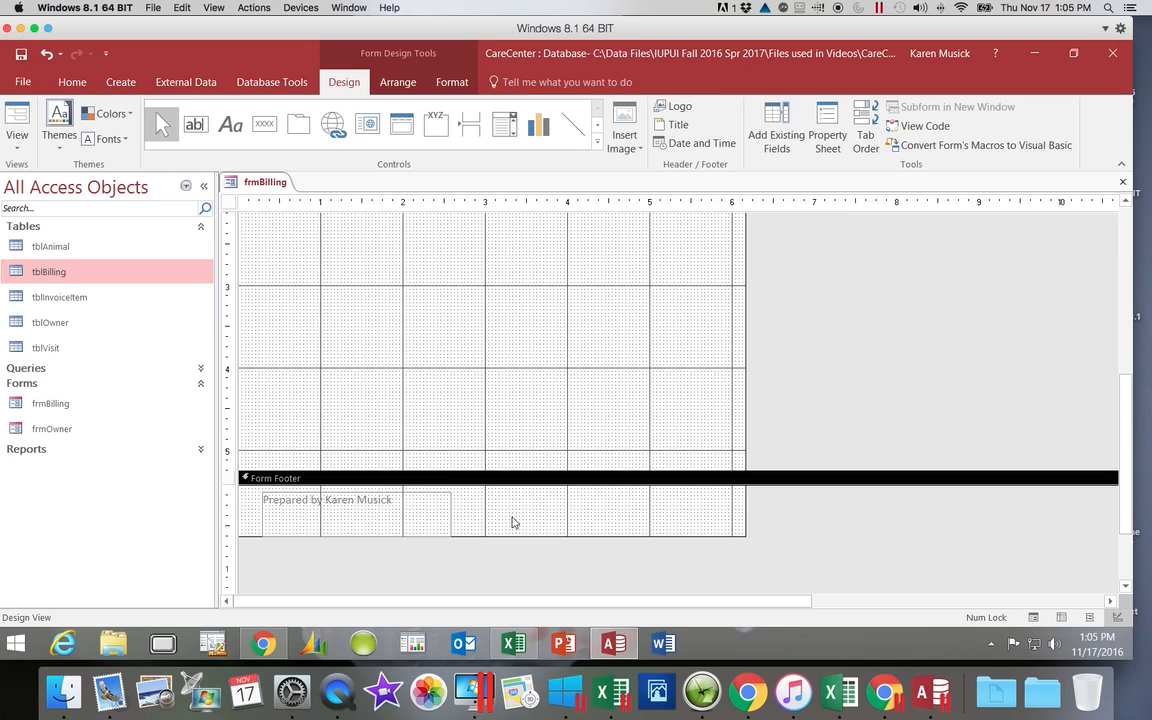
Step: Set the font color of the "Prepared by" footer label to the standard dark red
left_click(424, 520)
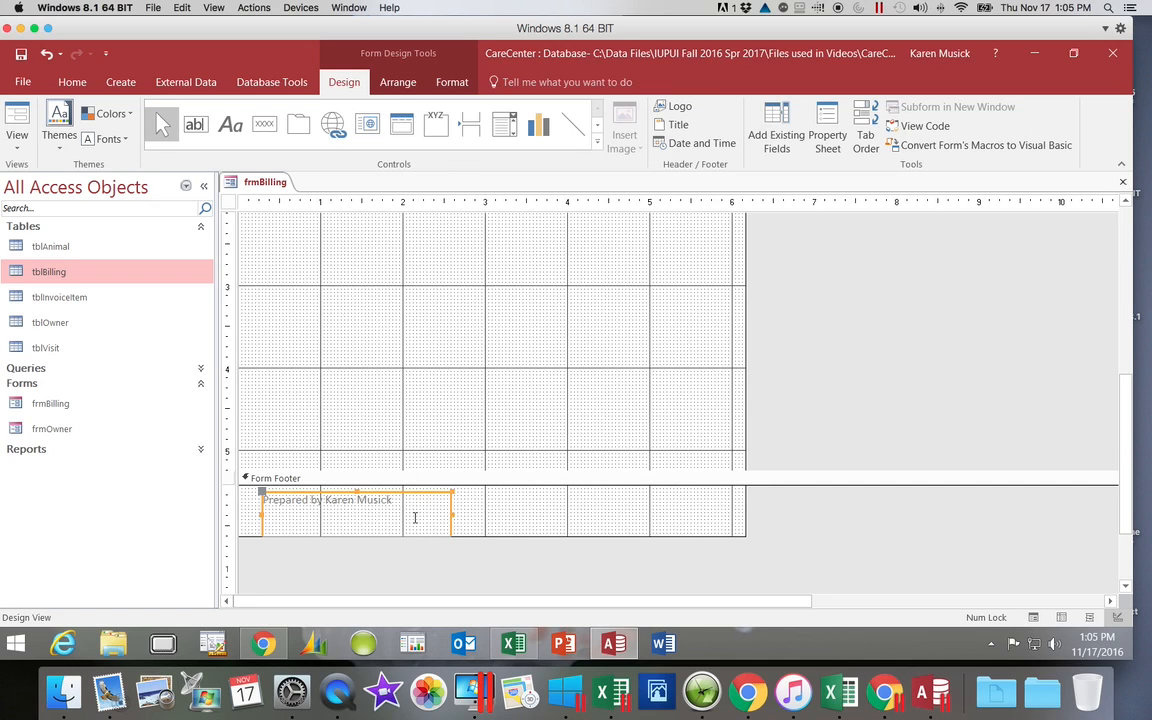
left_click(266, 500)
left_click_drag(267, 497, 409, 500)
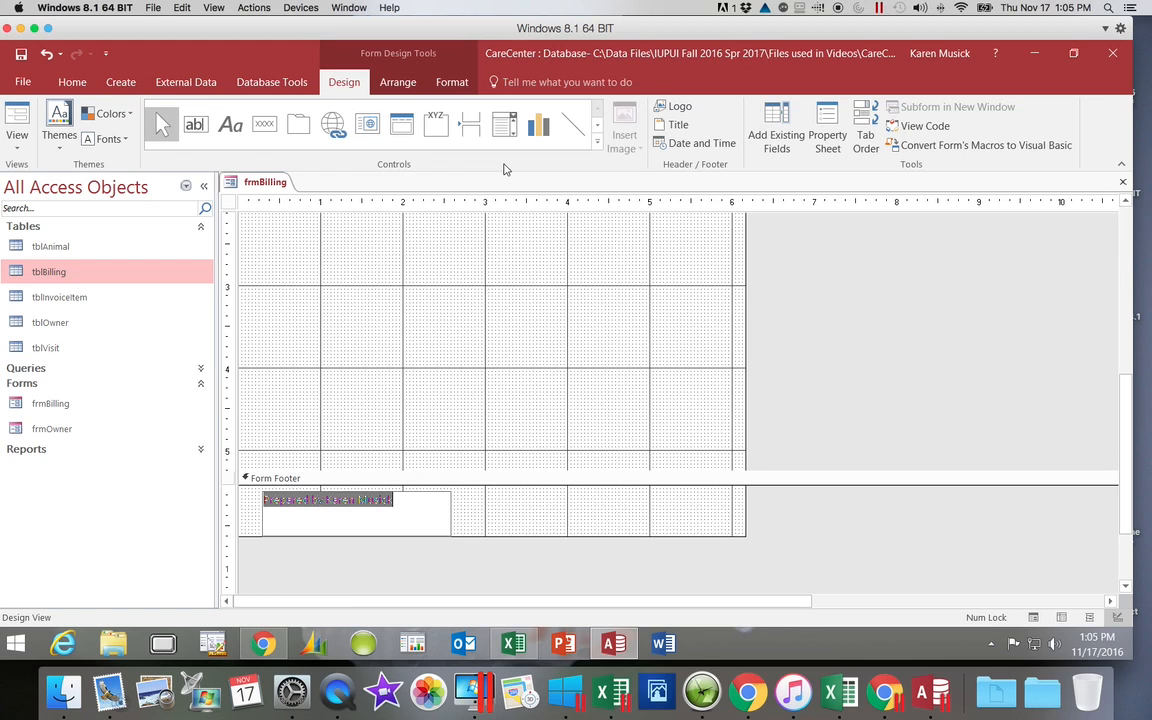
left_click(458, 82)
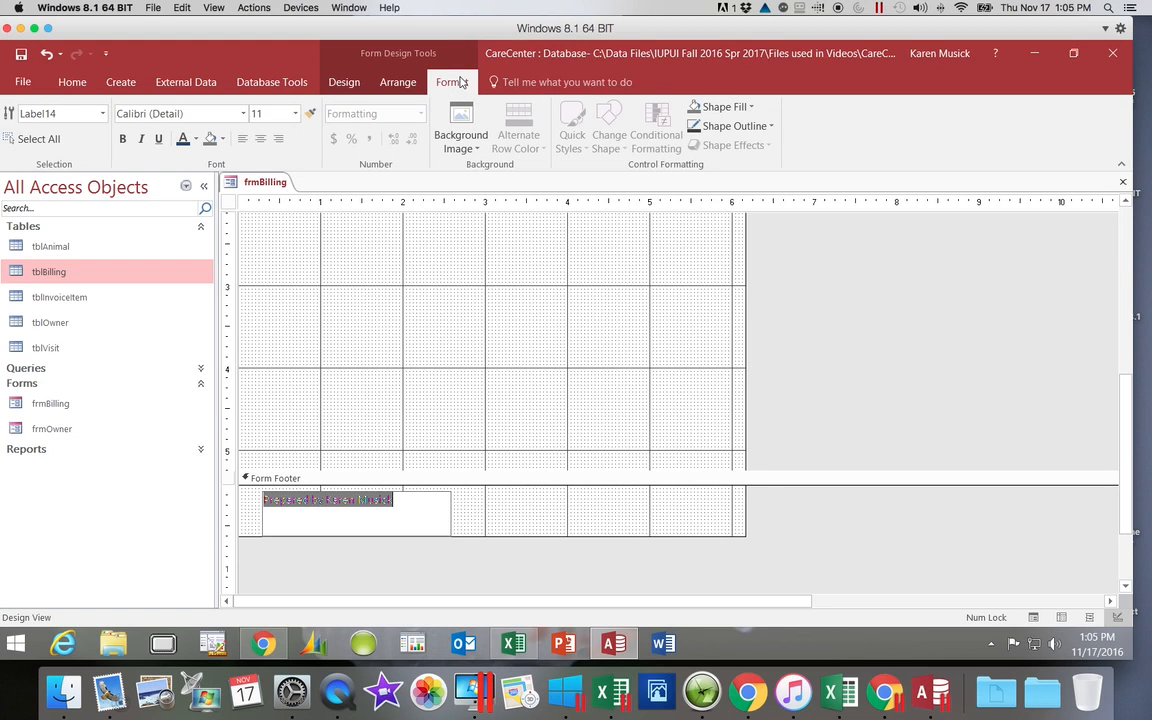
left_click(196, 140)
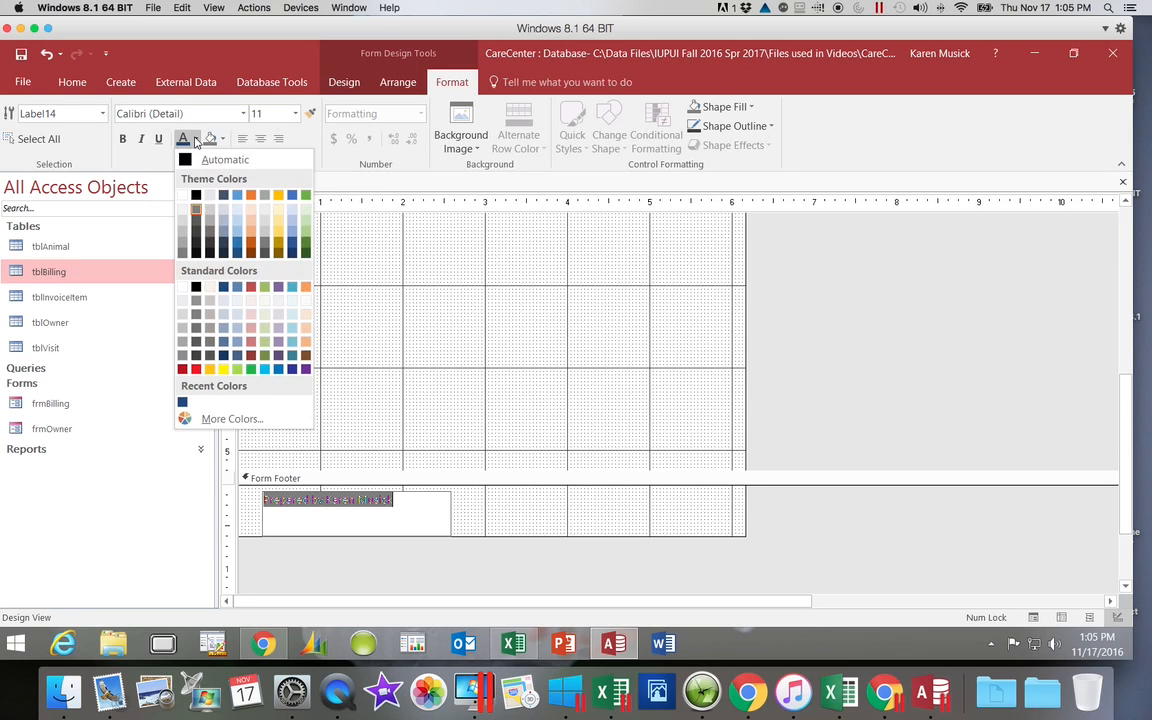
left_click(182, 370)
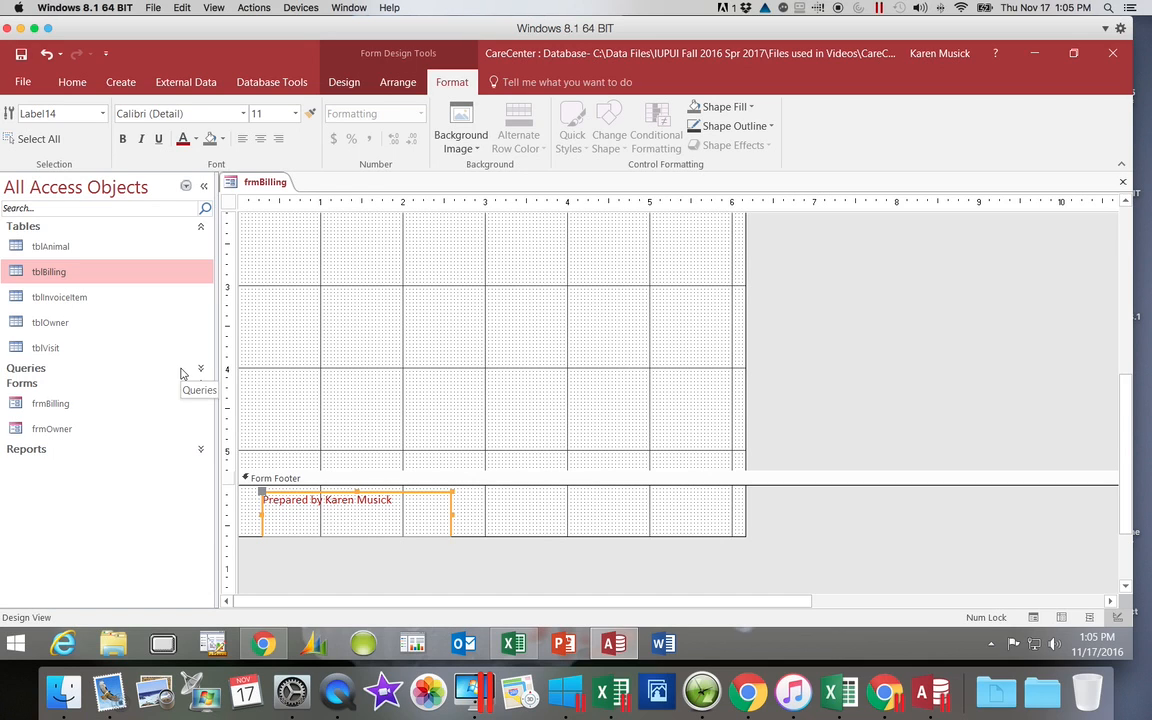
Step: Set the footer label's font size to 18 and widen the label so its text fits on one line
left_click(294, 115)
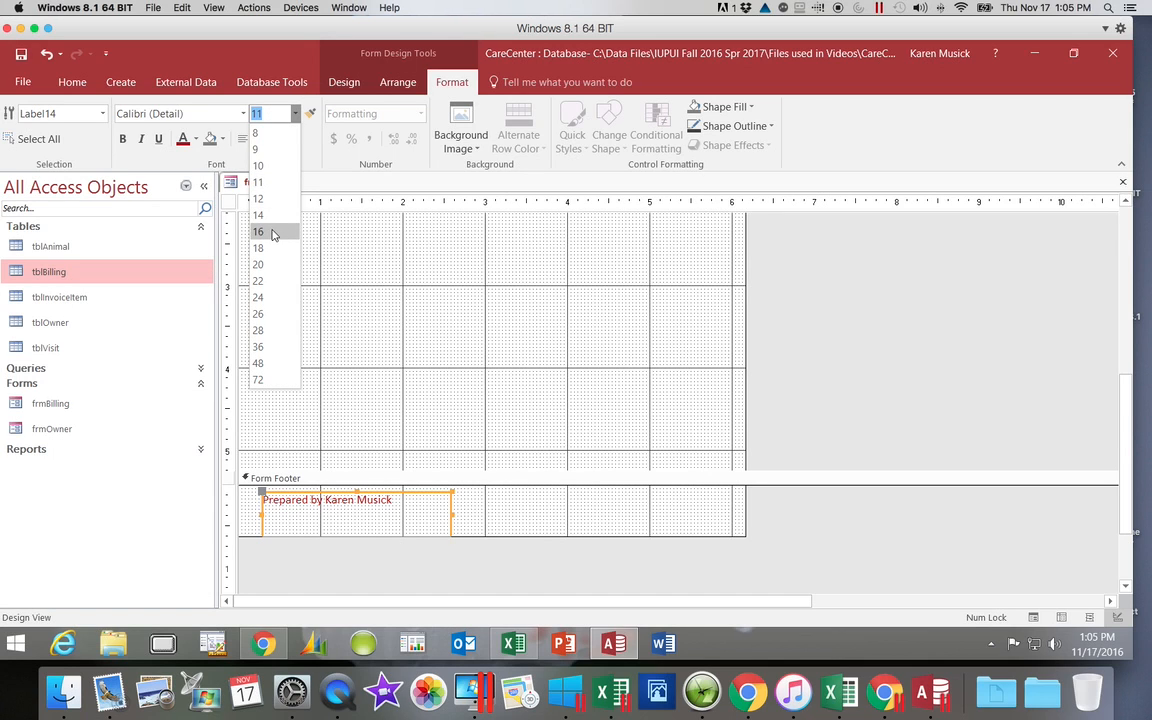
left_click(268, 247)
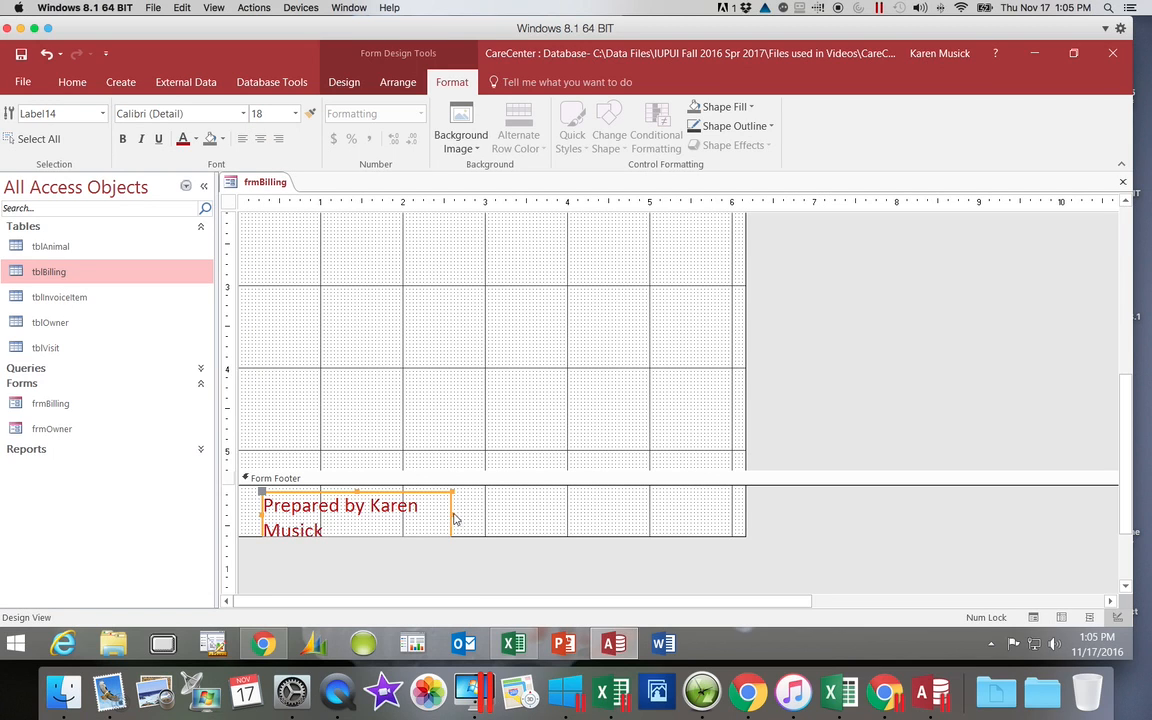
left_click_drag(454, 518, 494, 511)
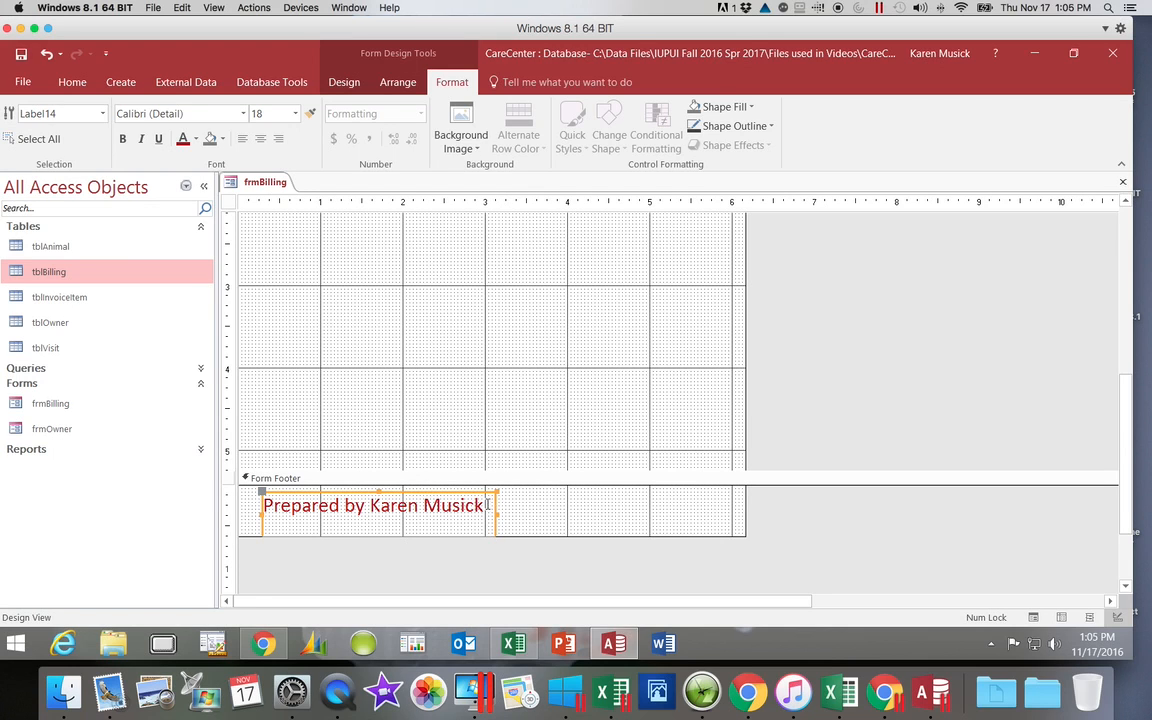
Step: Fill the footer label's background with Gold, Accent 4, Lighter 80% and make its text bold
left_click(221, 139)
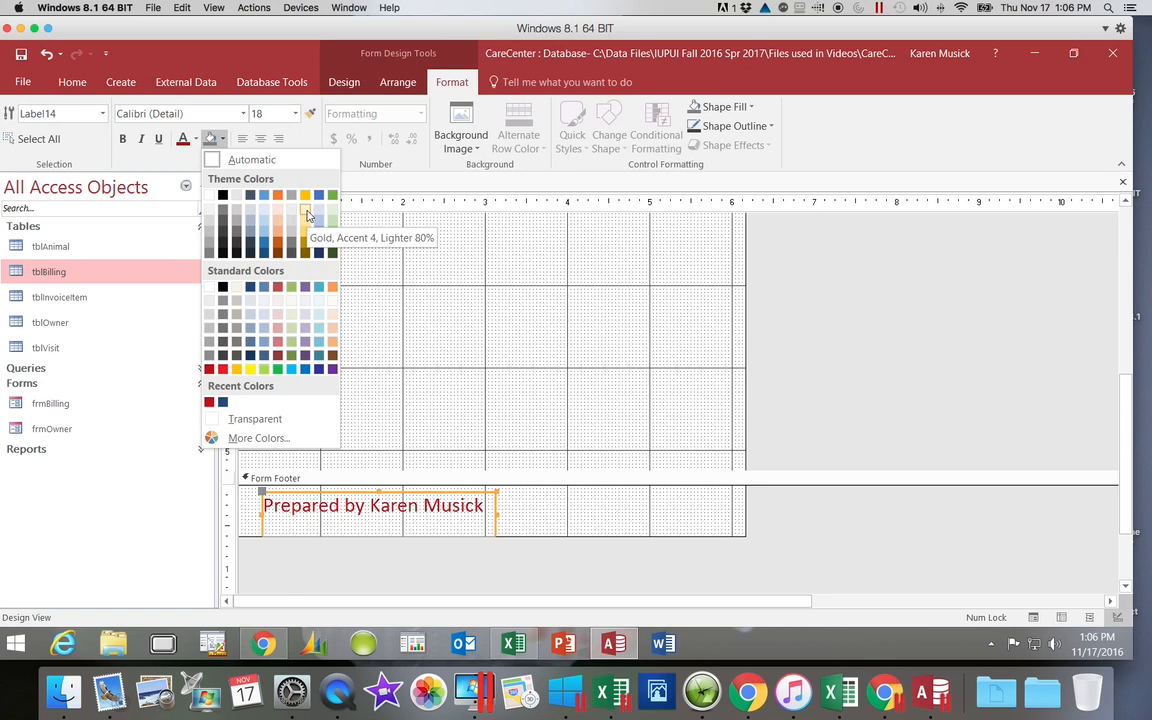
left_click(306, 211)
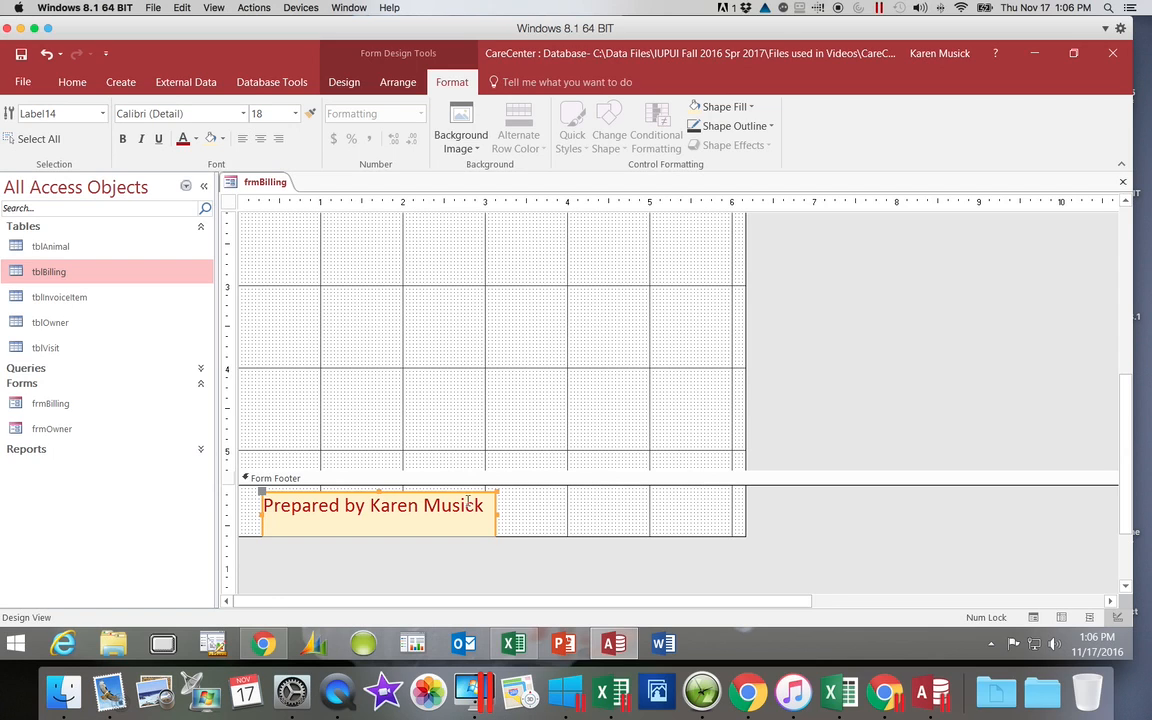
left_click(281, 505)
left_click_drag(263, 506, 487, 510)
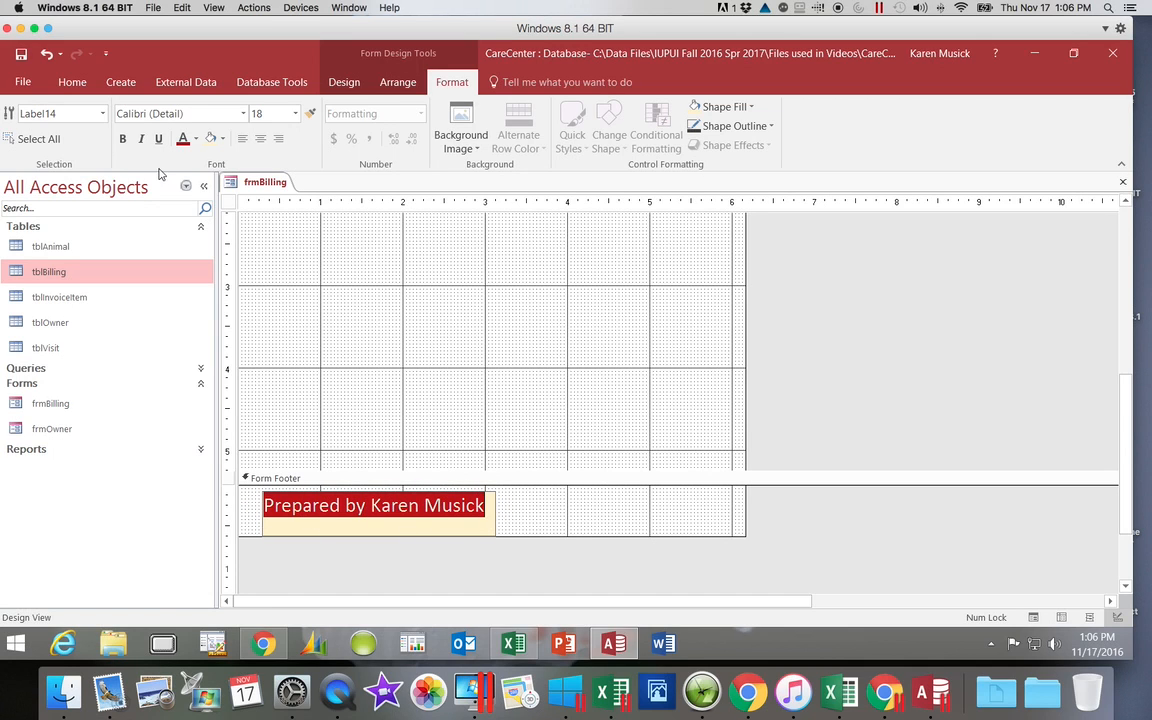
left_click(123, 139)
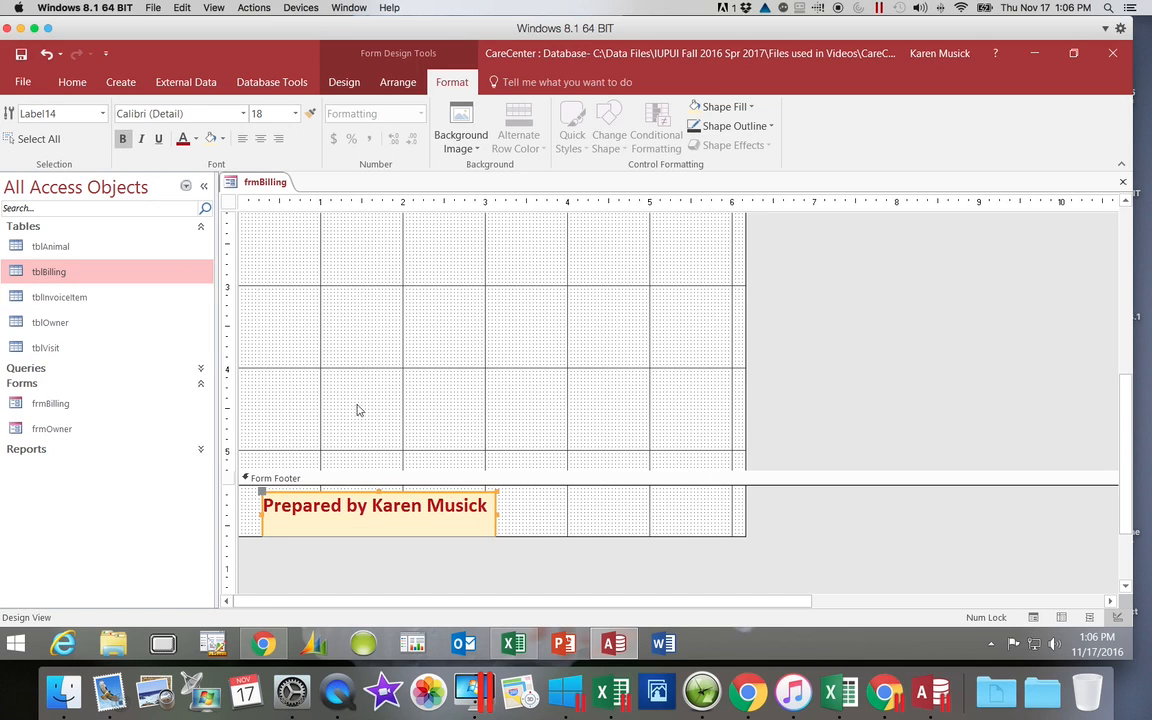
left_click(547, 519)
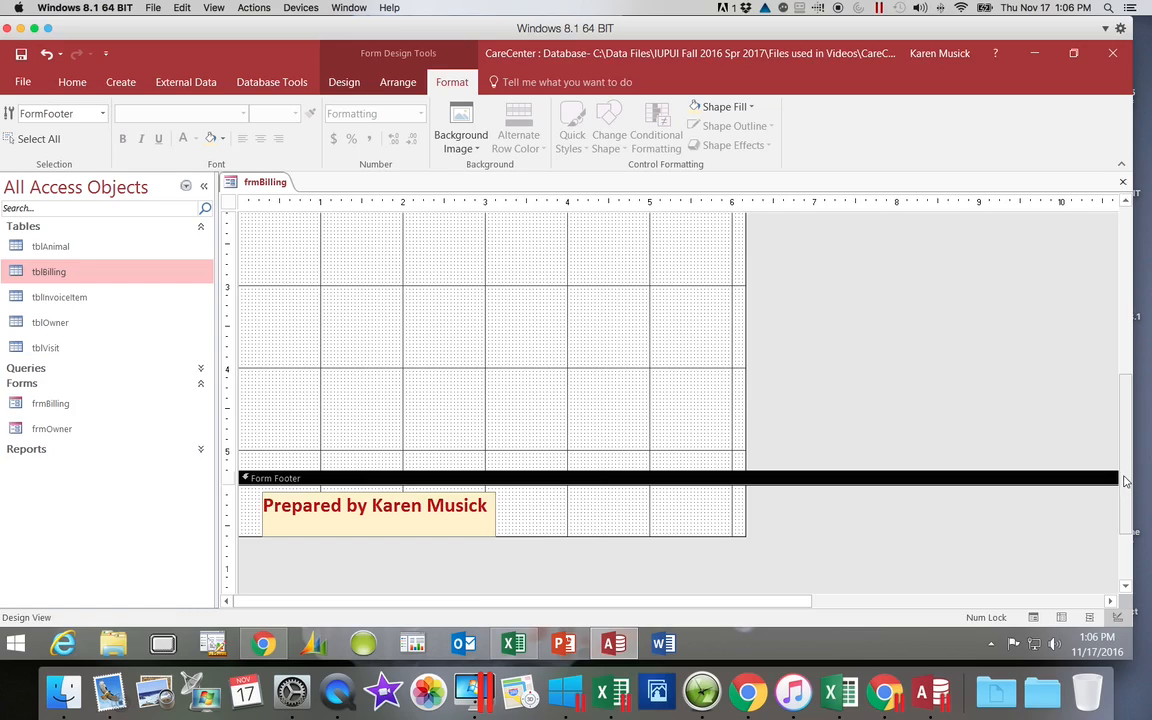
Step: Check the form from header to footer and save frmBilling
left_click_drag(1124, 473, 1132, 315)
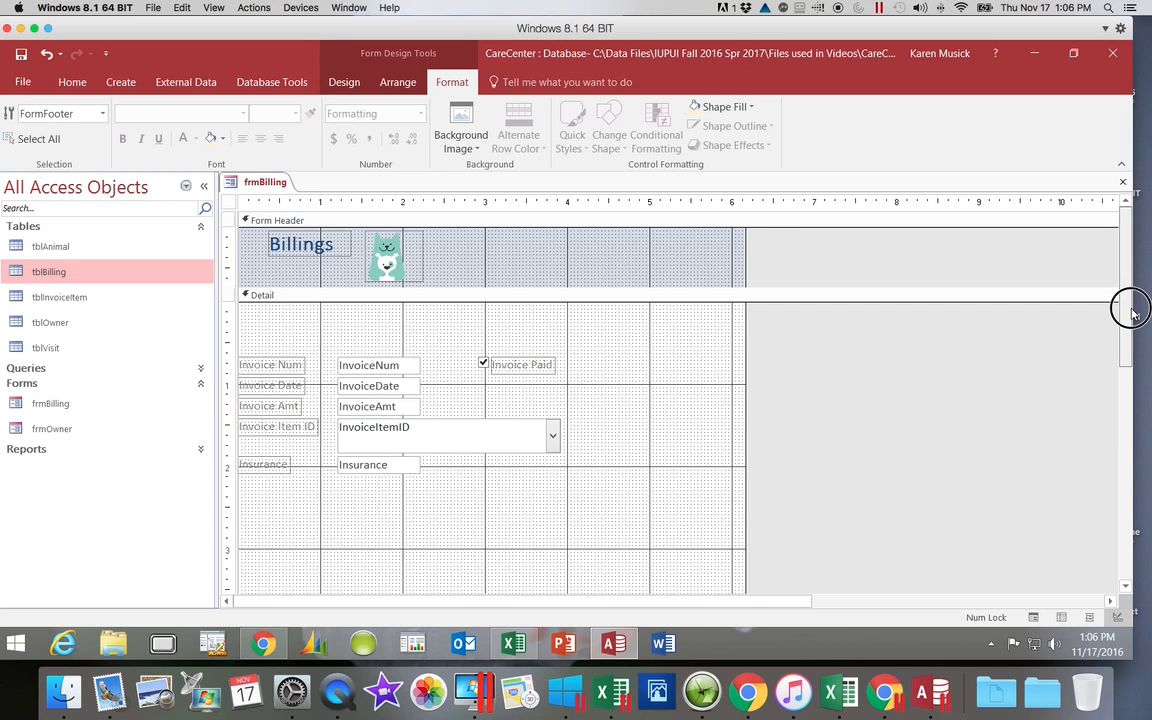
left_click_drag(1132, 313, 1120, 475)
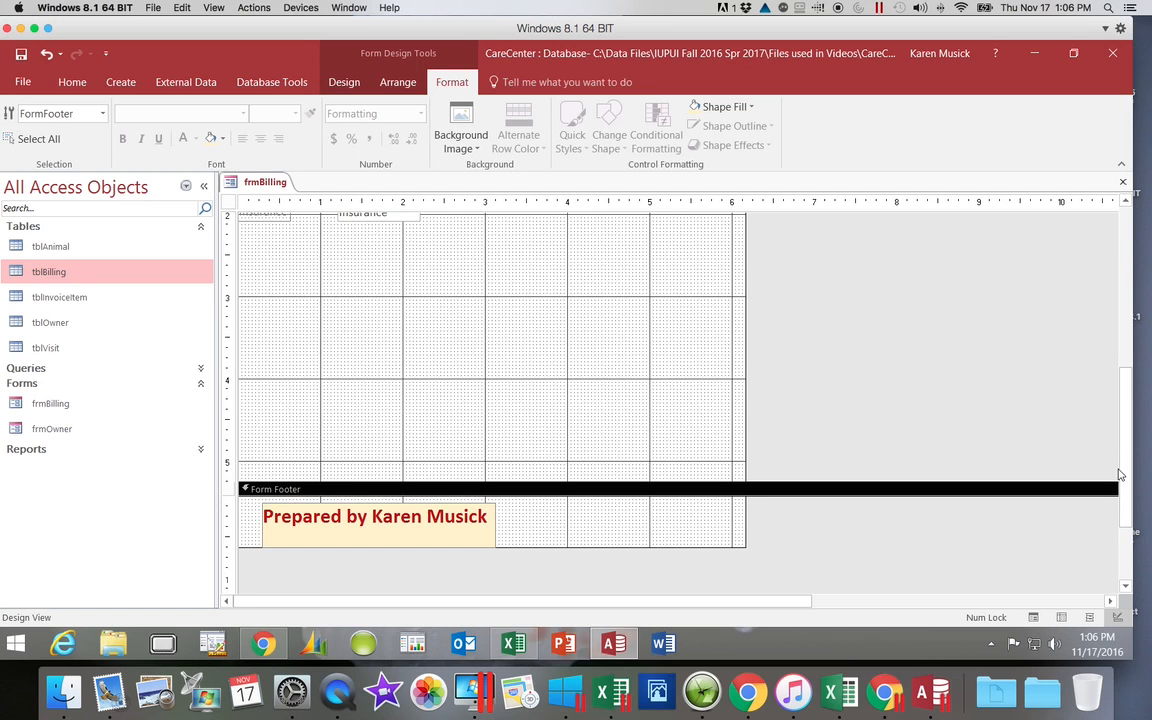
left_click_drag(1121, 474, 1130, 300)
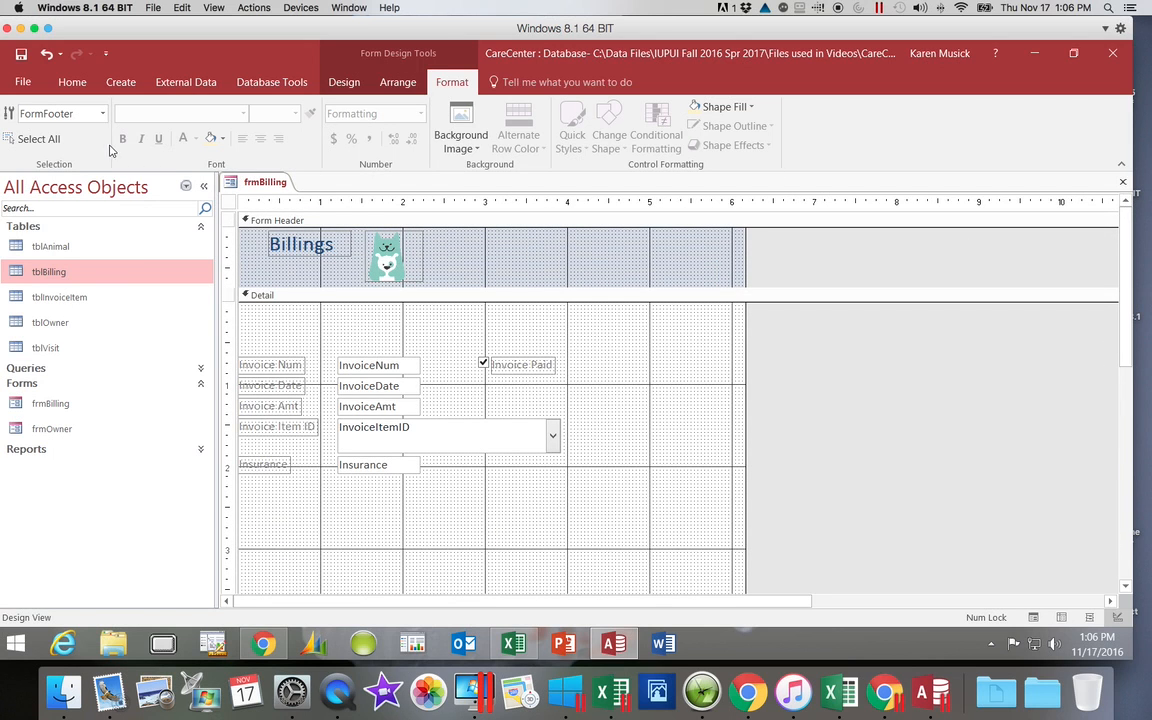
left_click(20, 55)
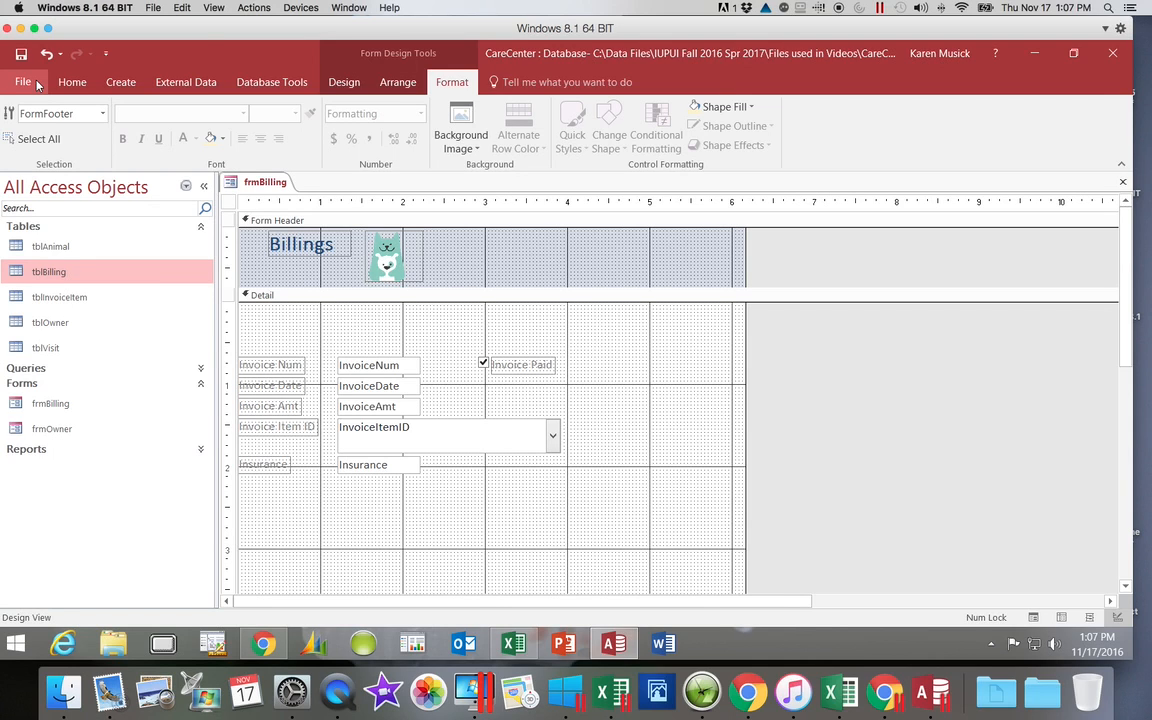
Step: Add a text box about 1.7 inches wide below Invoice Paid in the Detail section and shift it to the right of InvoiceDate
left_click(345, 83)
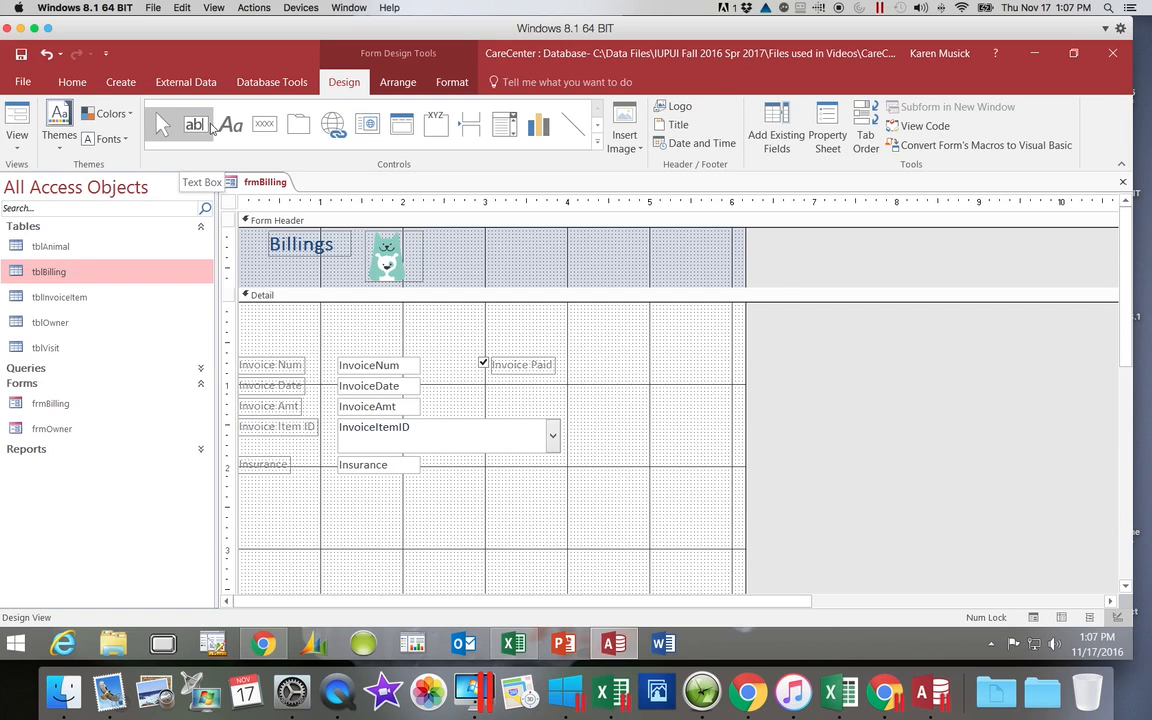
left_click(197, 127)
left_click(202, 132)
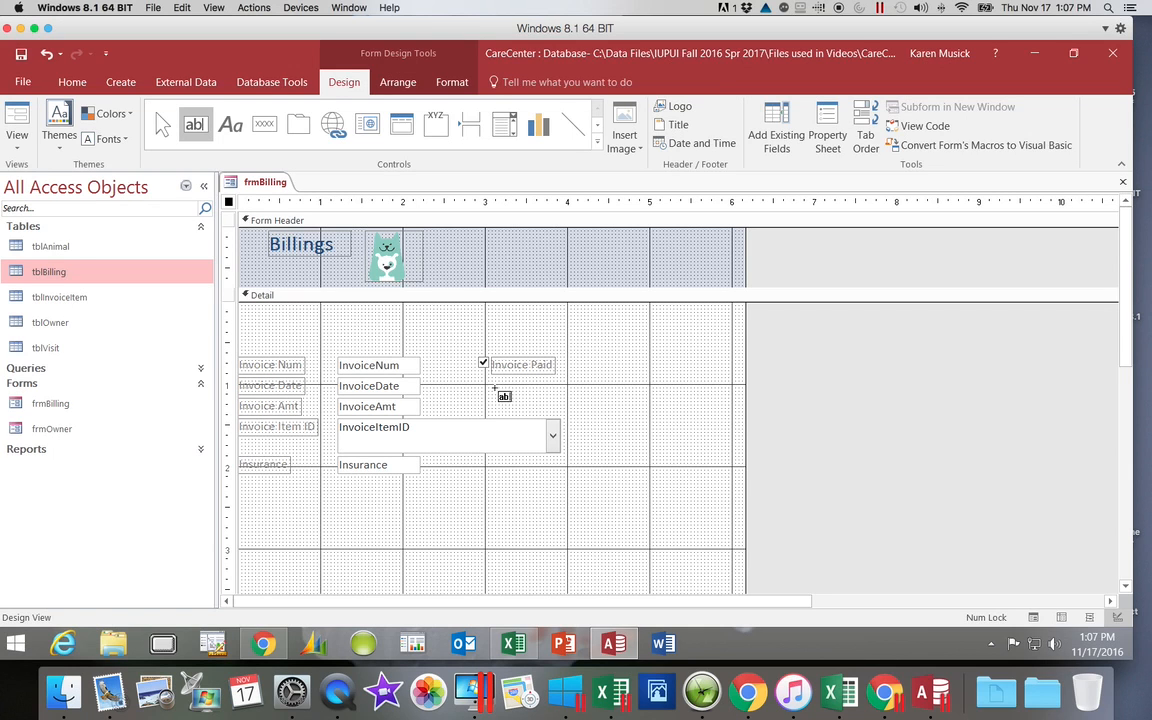
left_click_drag(494, 388, 633, 411)
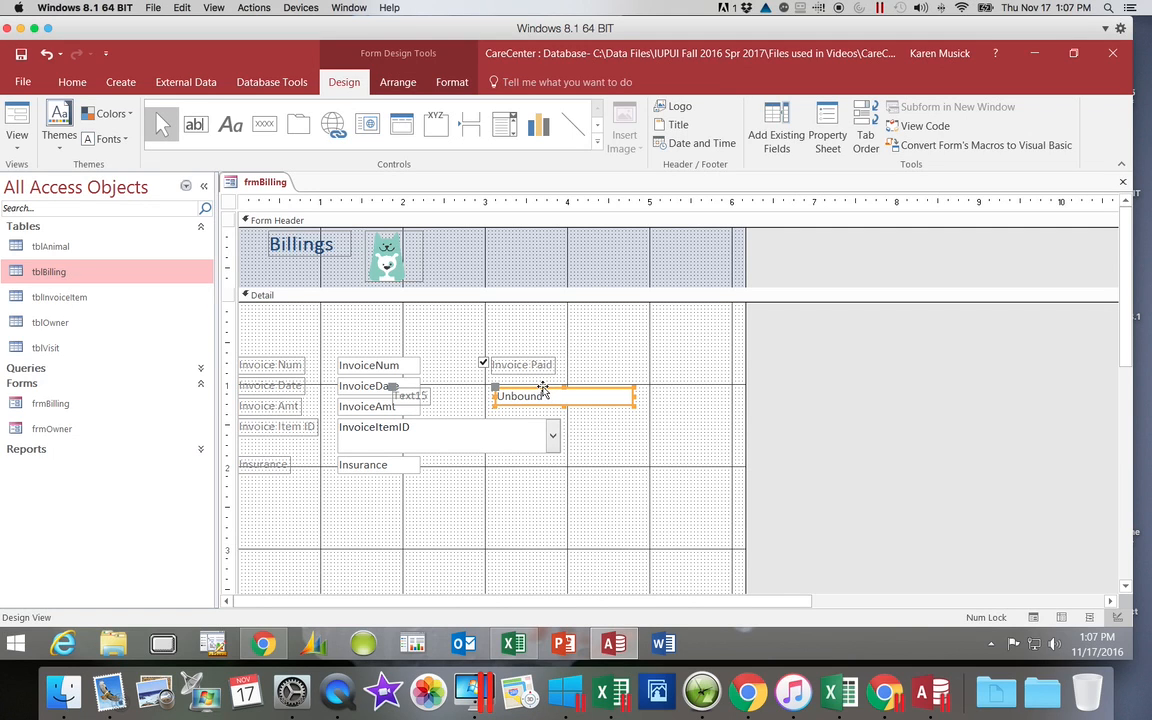
left_click_drag(545, 385, 587, 388)
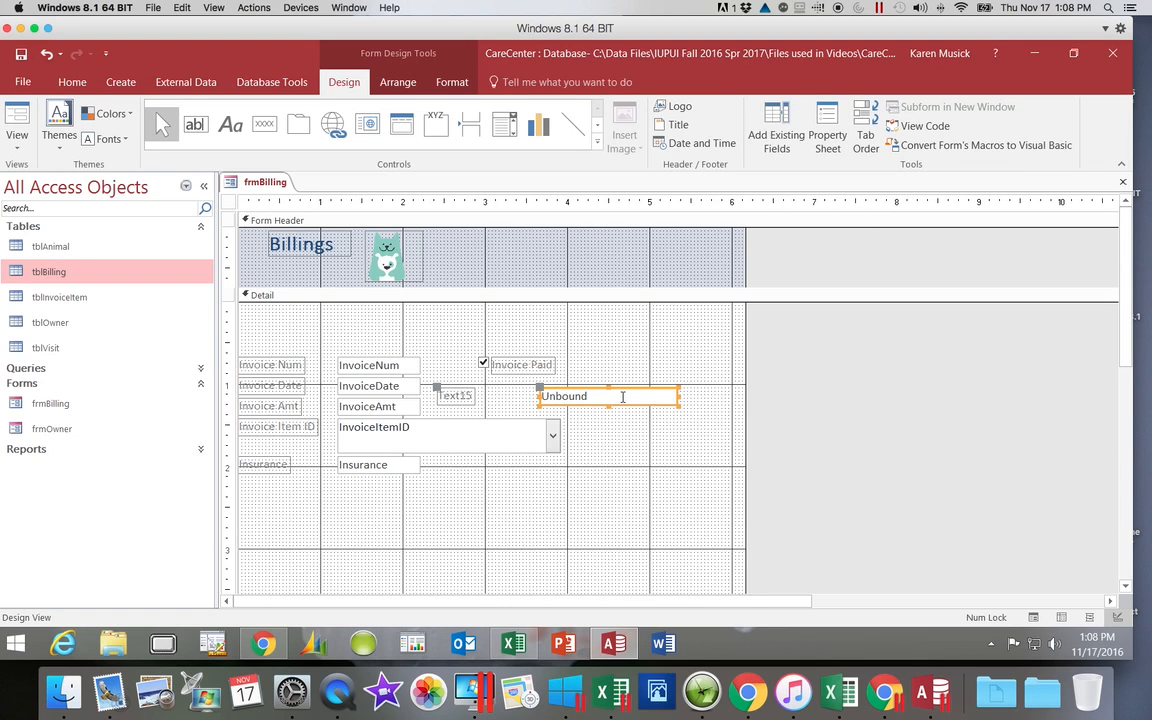
Step: Name the new text box in the Detail section txtInvoiceAmtSum in its properties
left_click(826, 146)
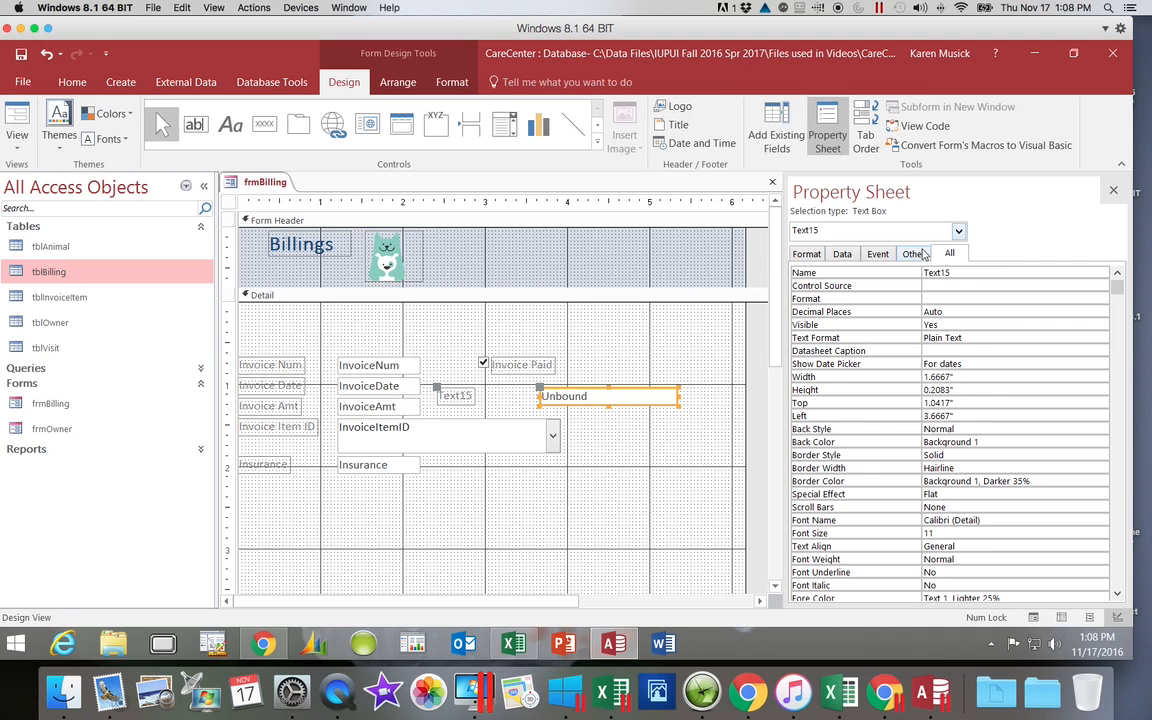
left_click(952, 273)
left_click_drag(952, 273, 916, 273)
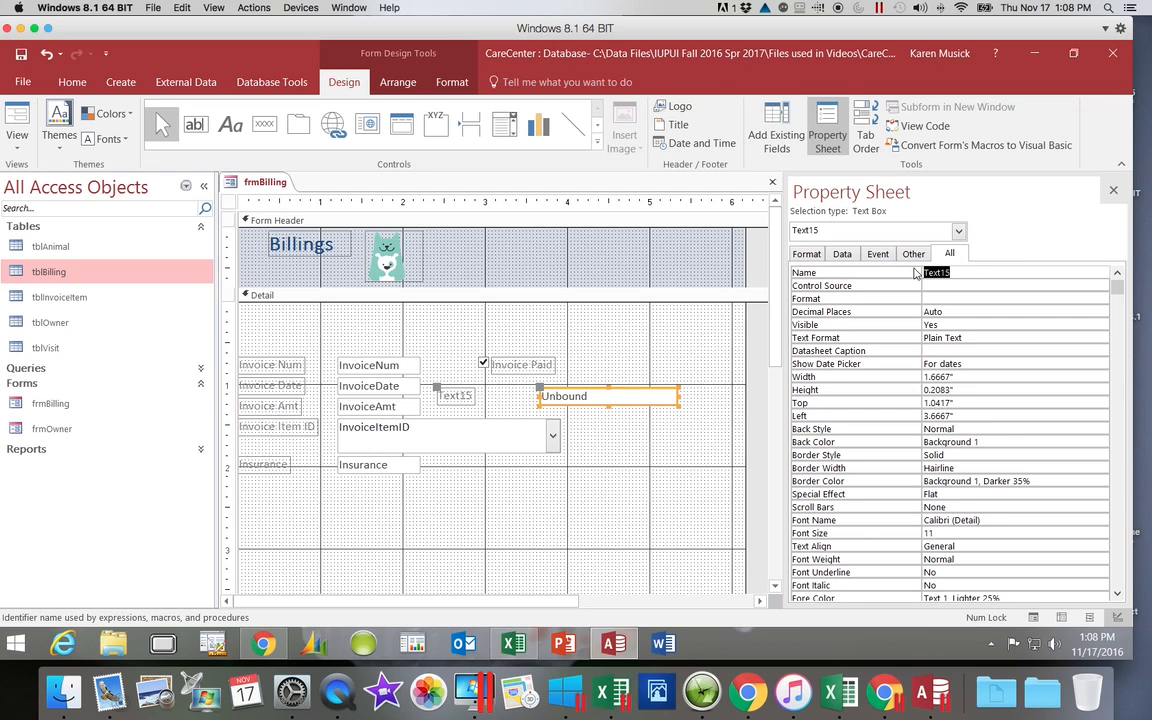
type("txtInvoiceAmtSum")
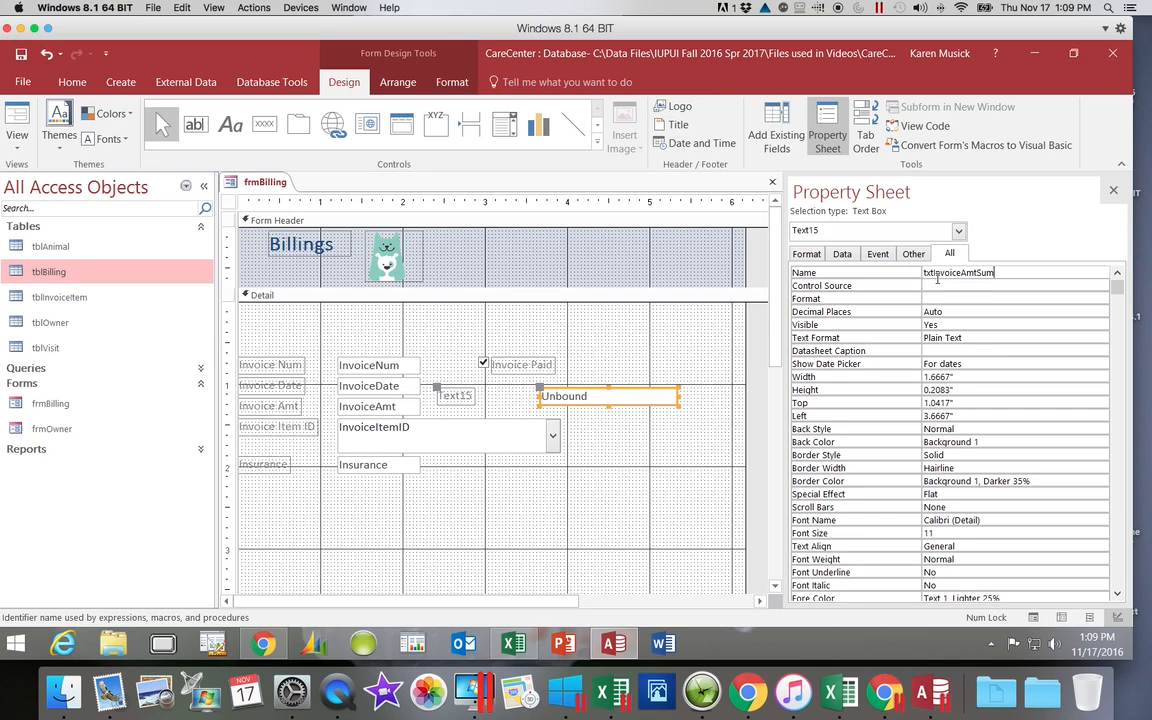
Step: Set the control source of txtInvoiceAmtSum to the expression =SUM(InvoiceAmt)
left_click(940, 285)
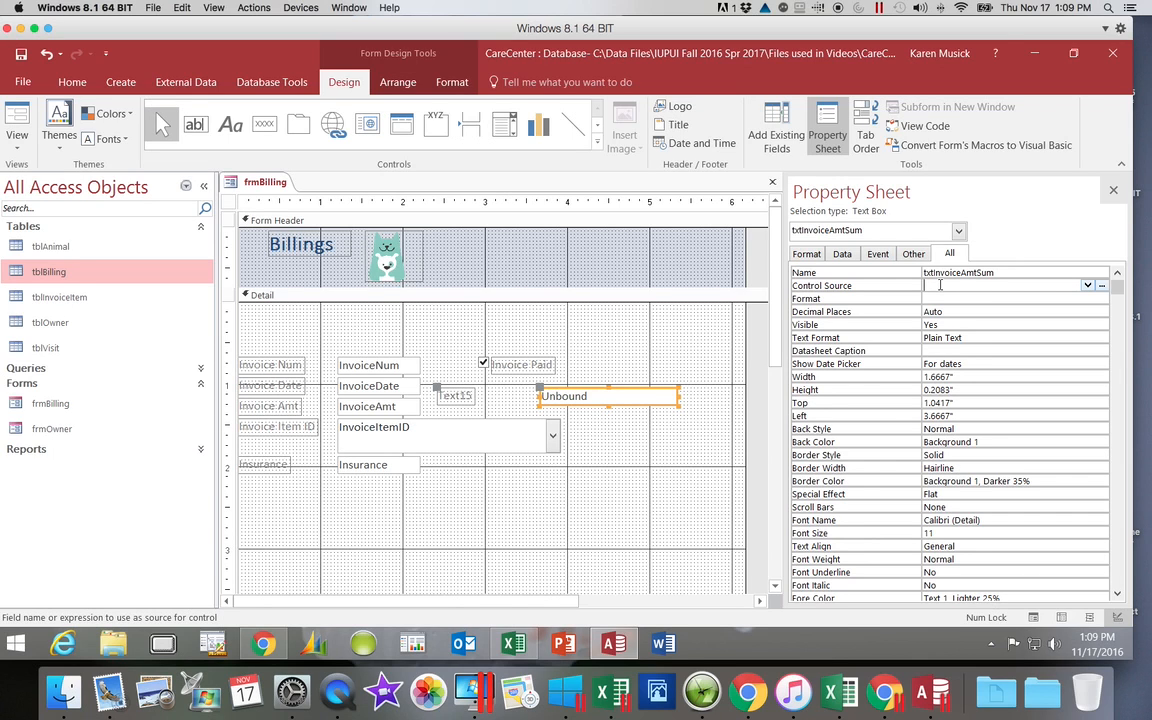
type("=SUM")
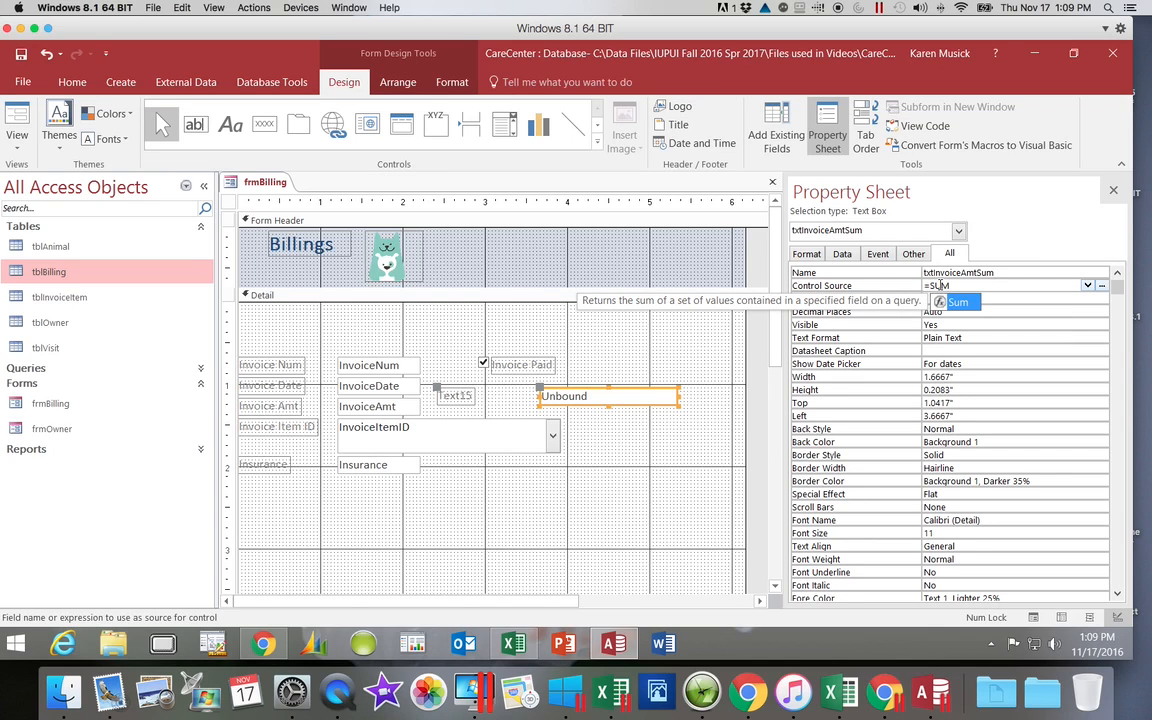
type("(")
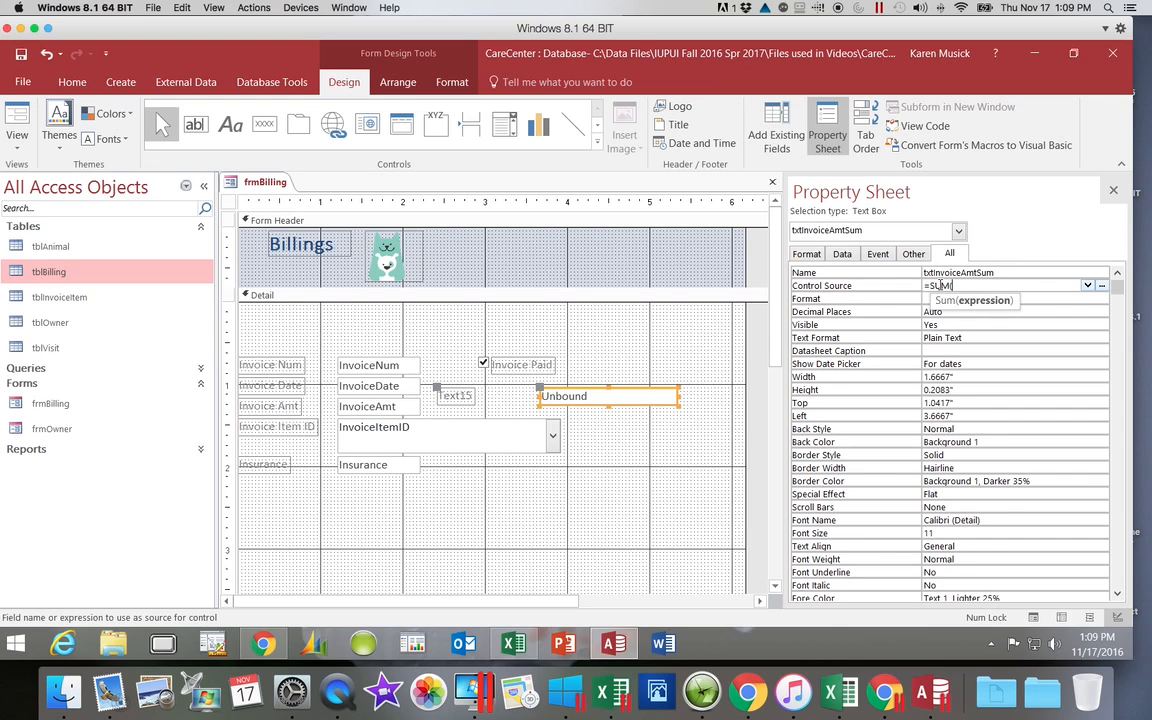
type("Invoice")
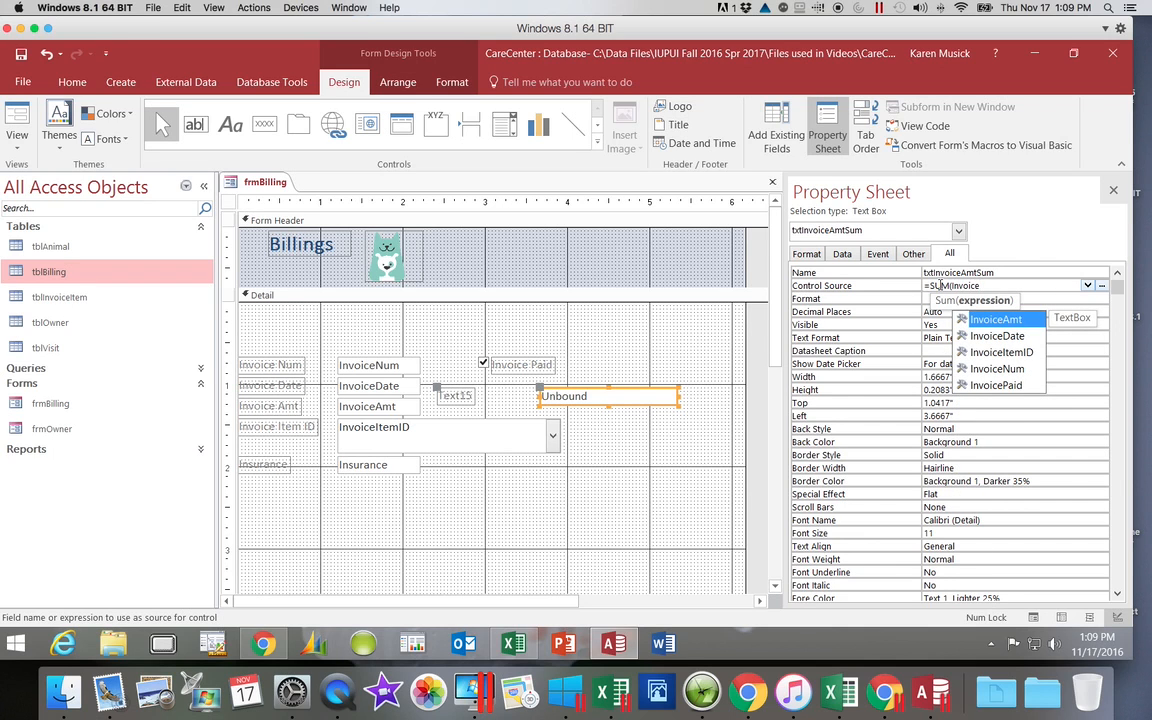
type("Amt")
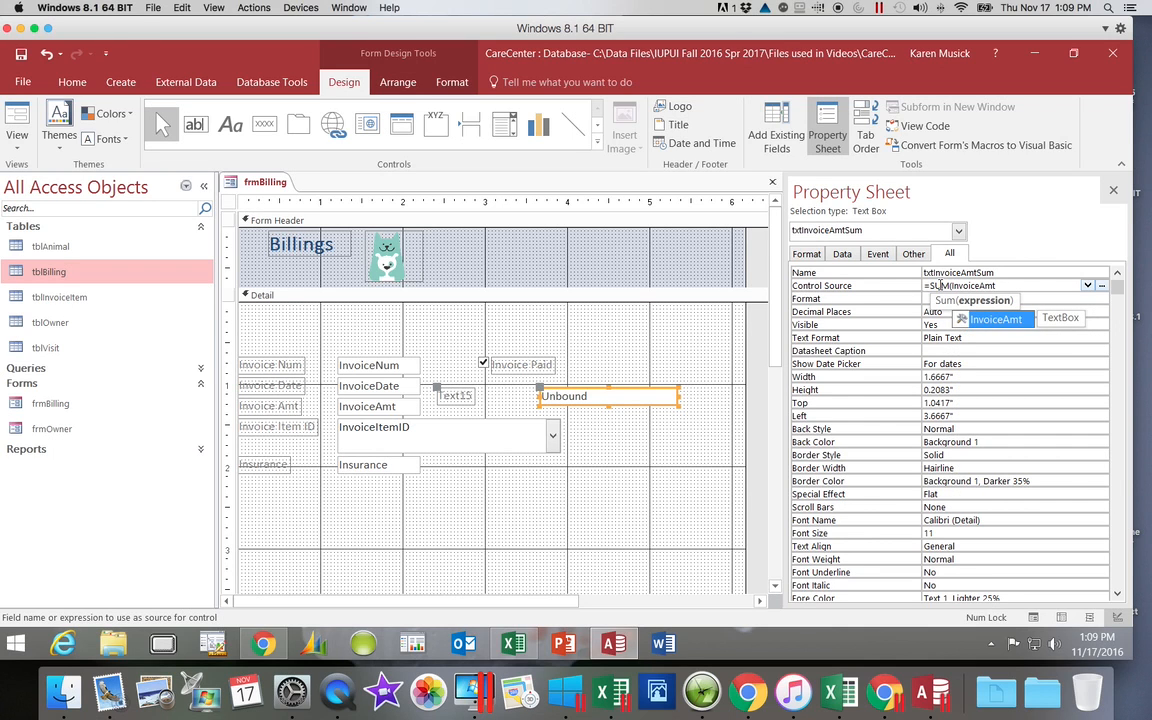
type(")")
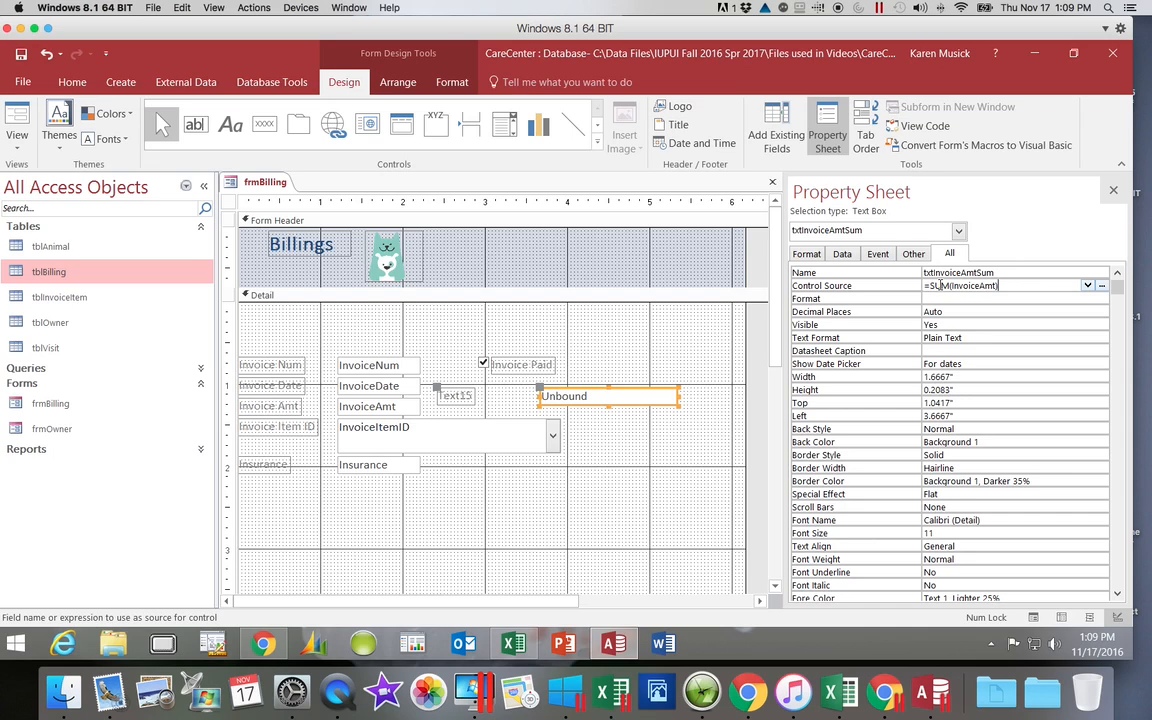
key("Return")
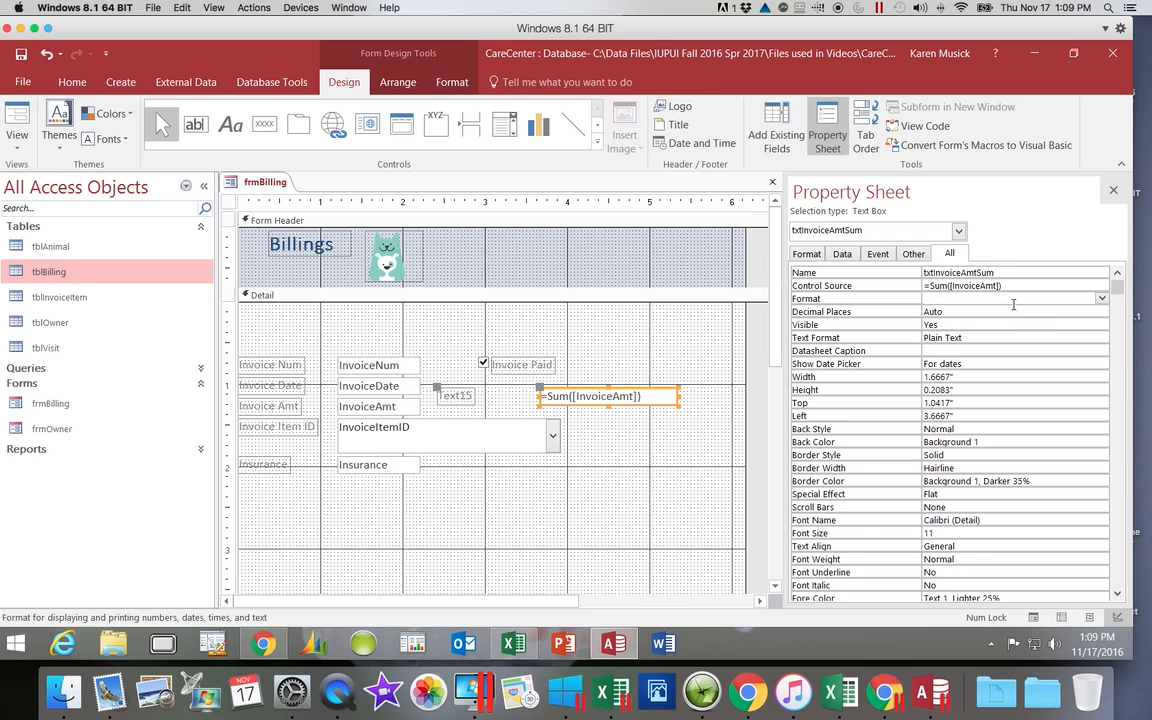
Step: Format txtInvoiceAmtSum as Currency with 2 decimal places and close its properties
left_click(1101, 298)
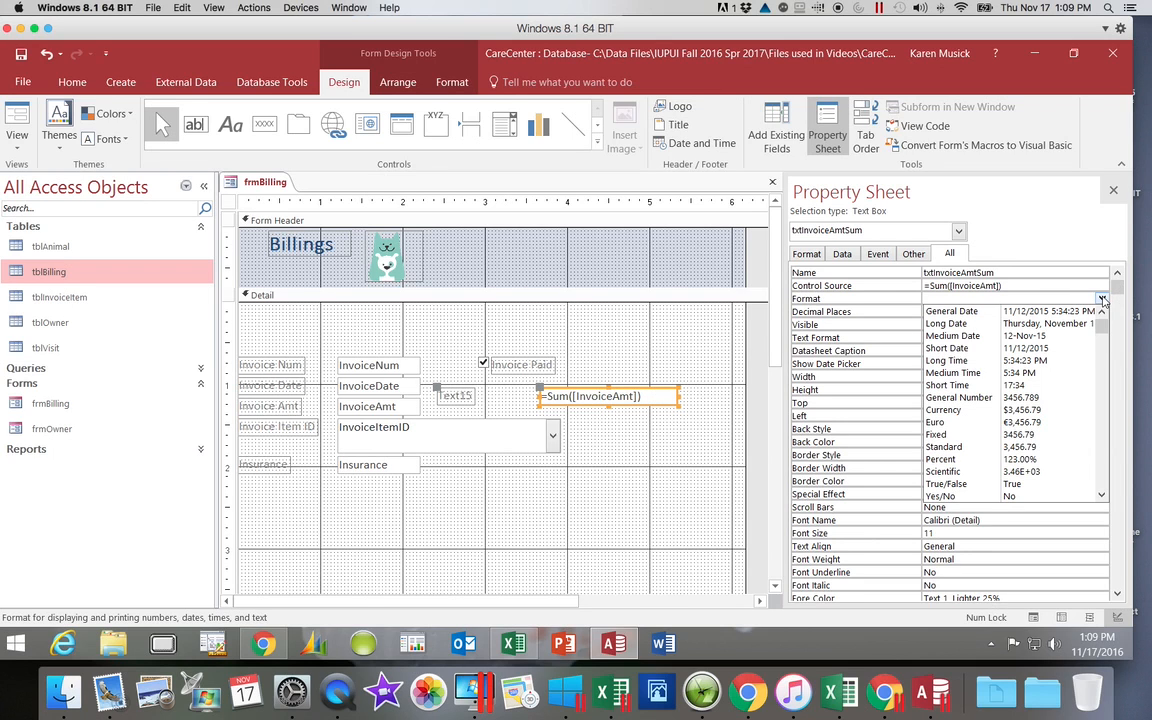
left_click(1042, 410)
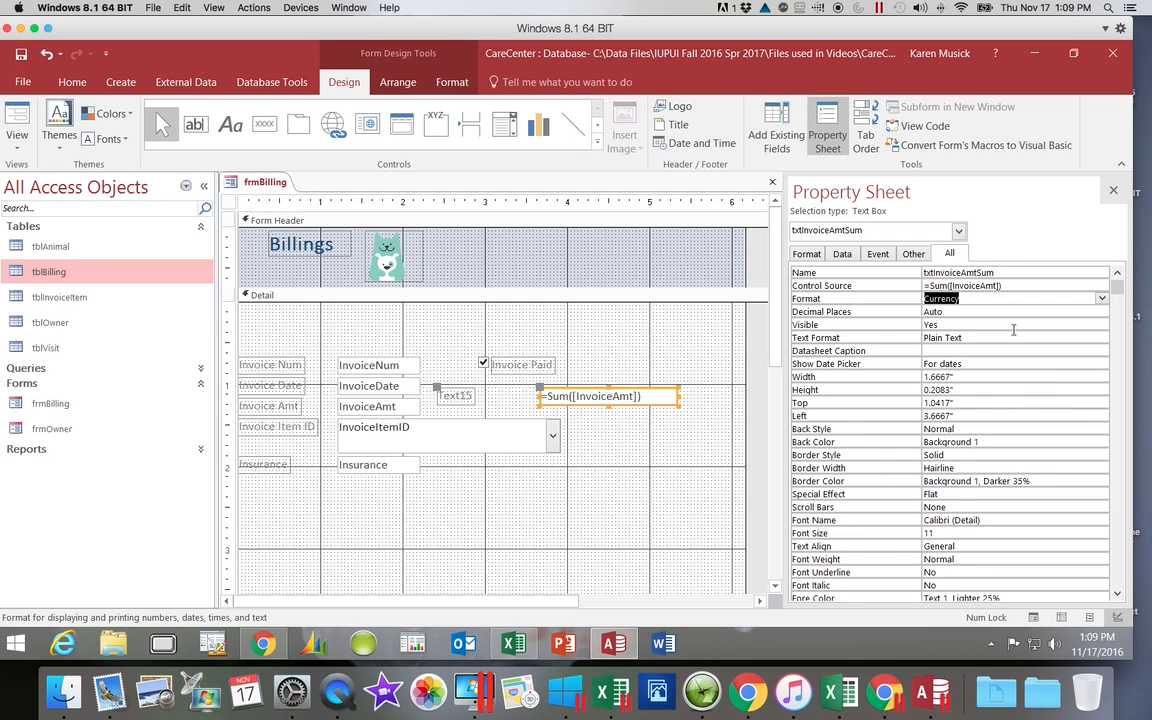
left_click(951, 312)
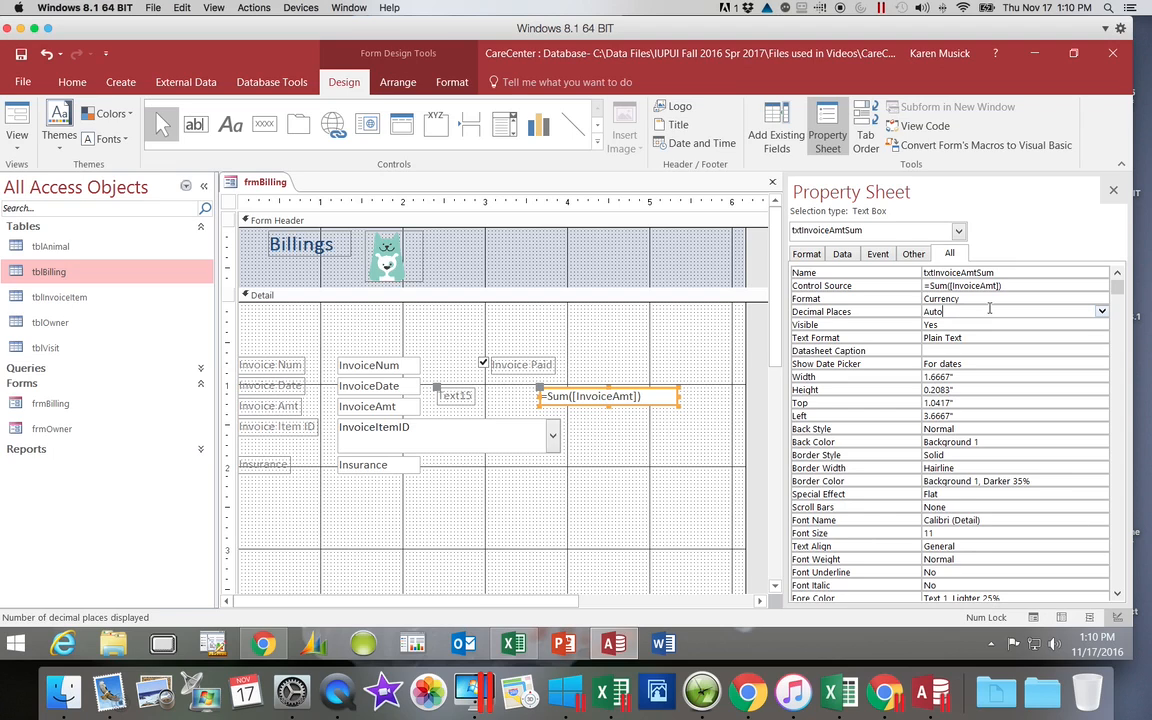
left_click(1102, 313)
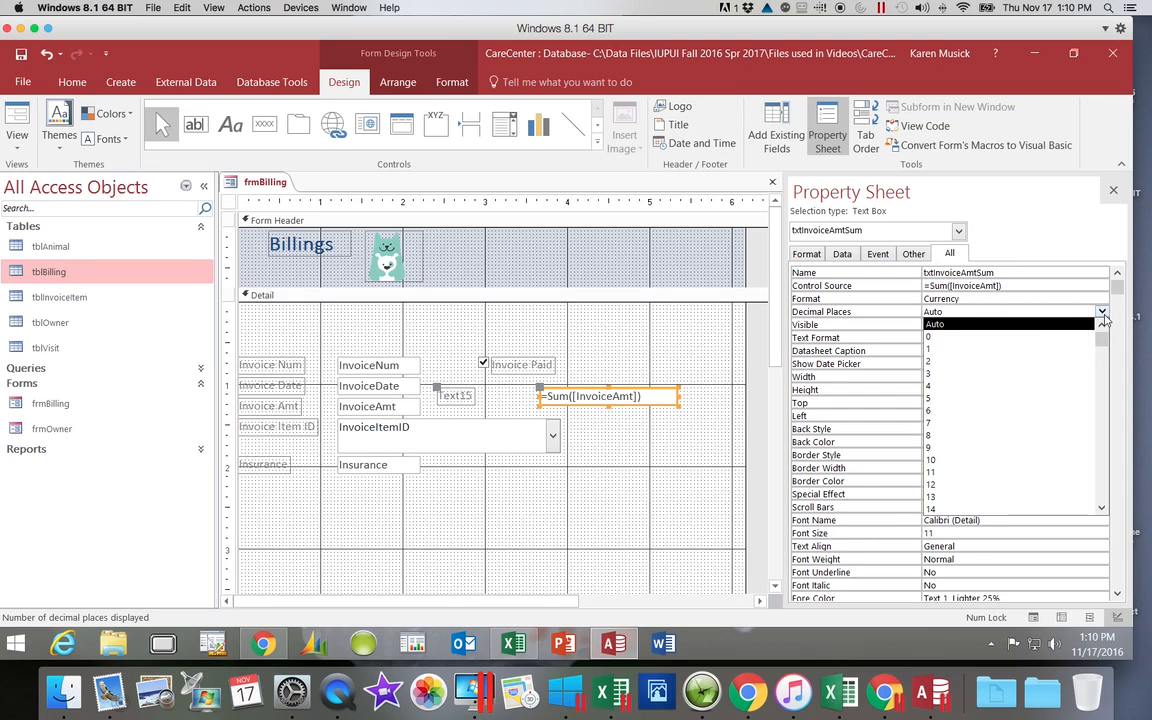
left_click(1081, 362)
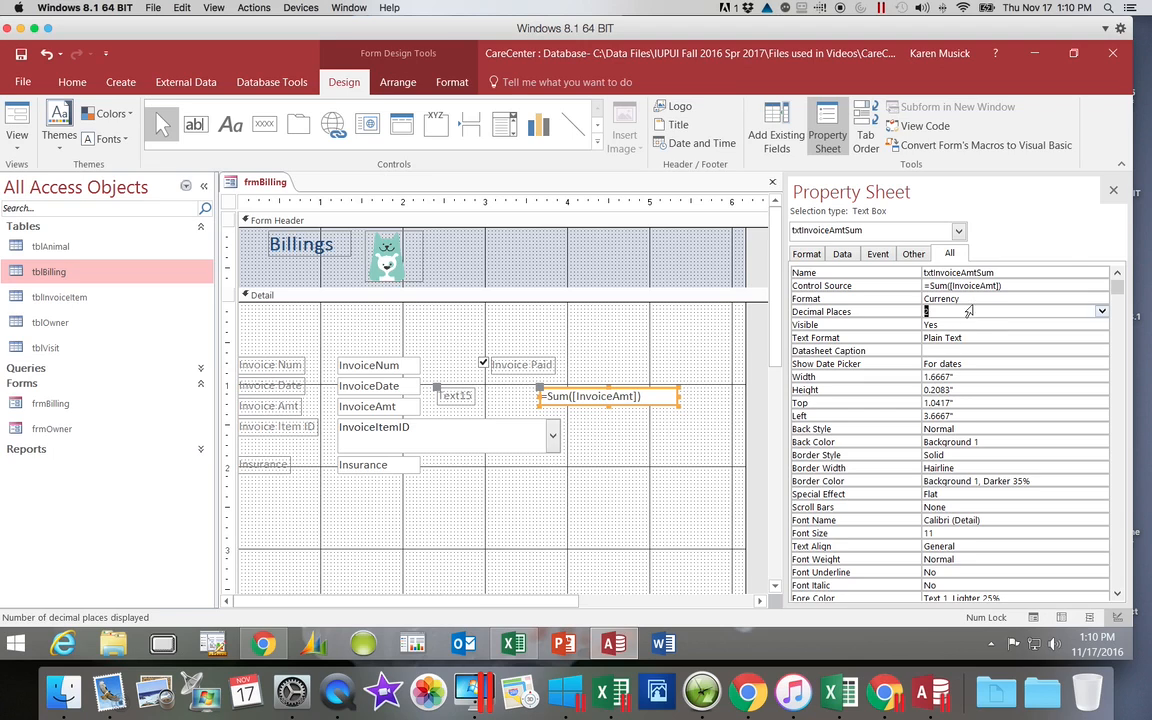
left_click(1114, 192)
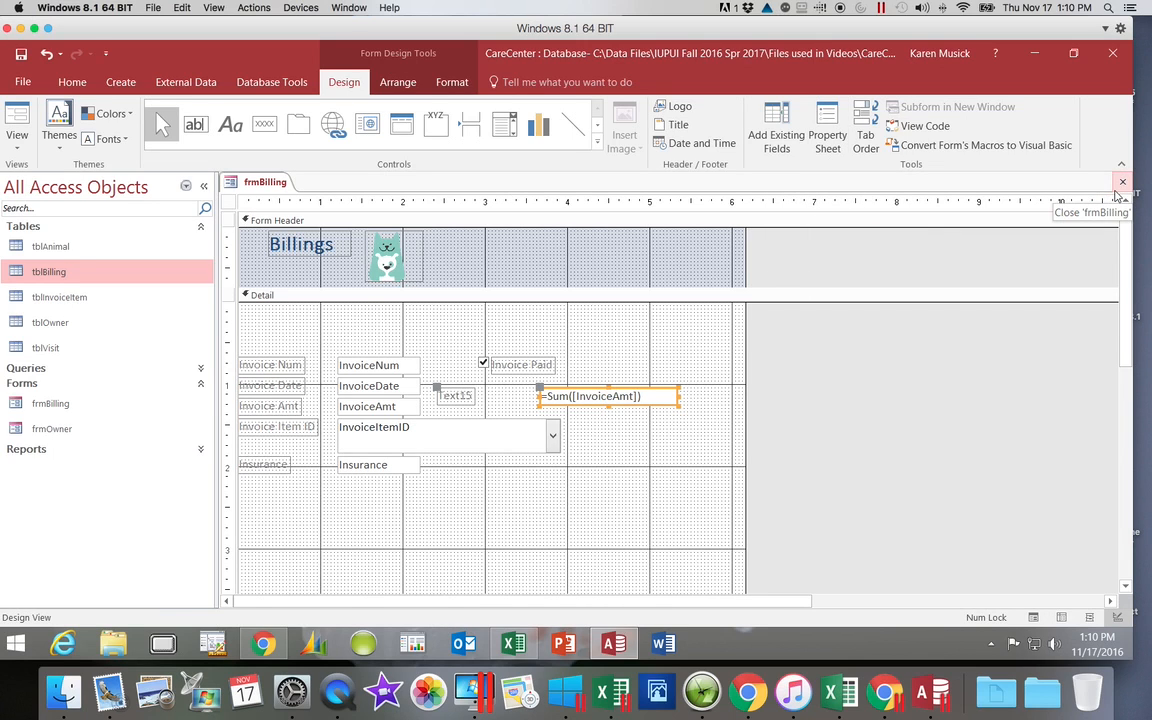
Step: Change the caption of the label attached to the sum text box to "Total all Invoices"
left_click(458, 398)
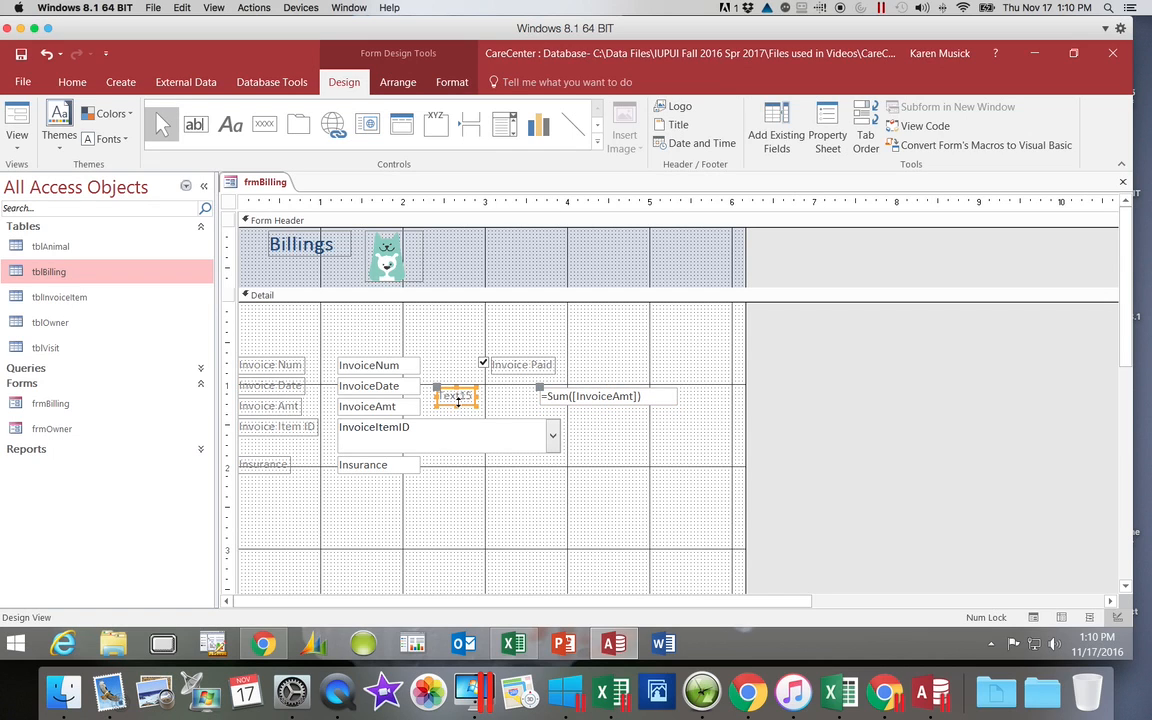
left_click(470, 397)
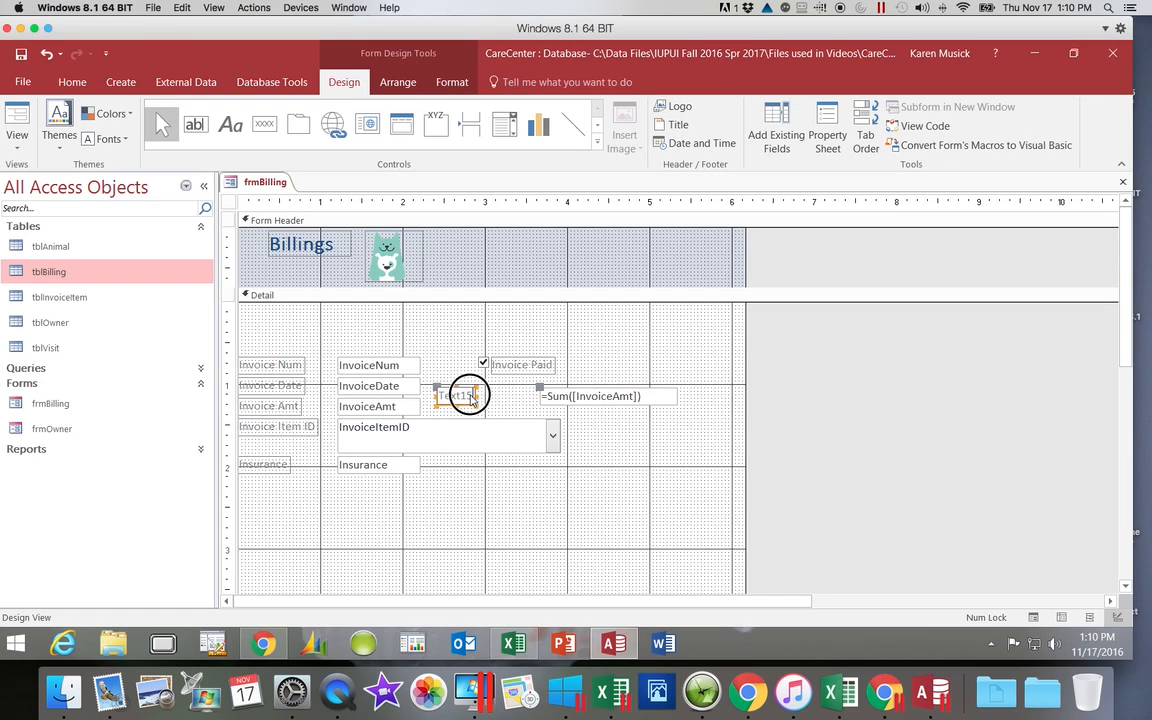
double_click(441, 396)
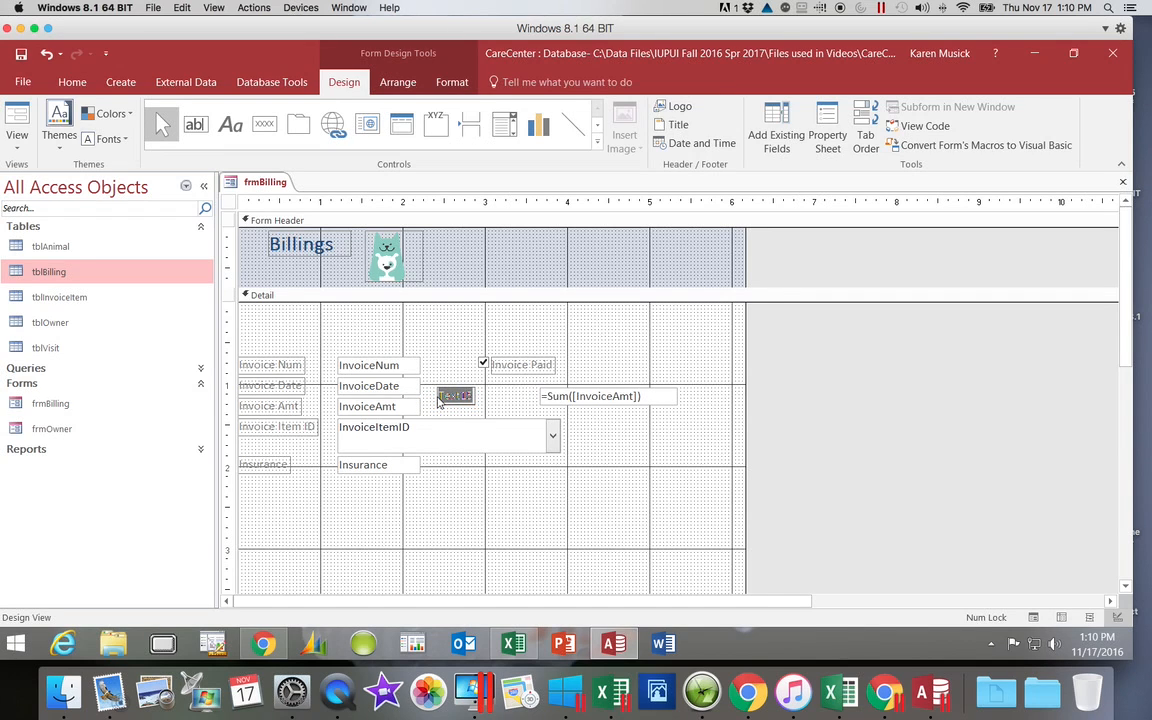
type("Total all Invoices")
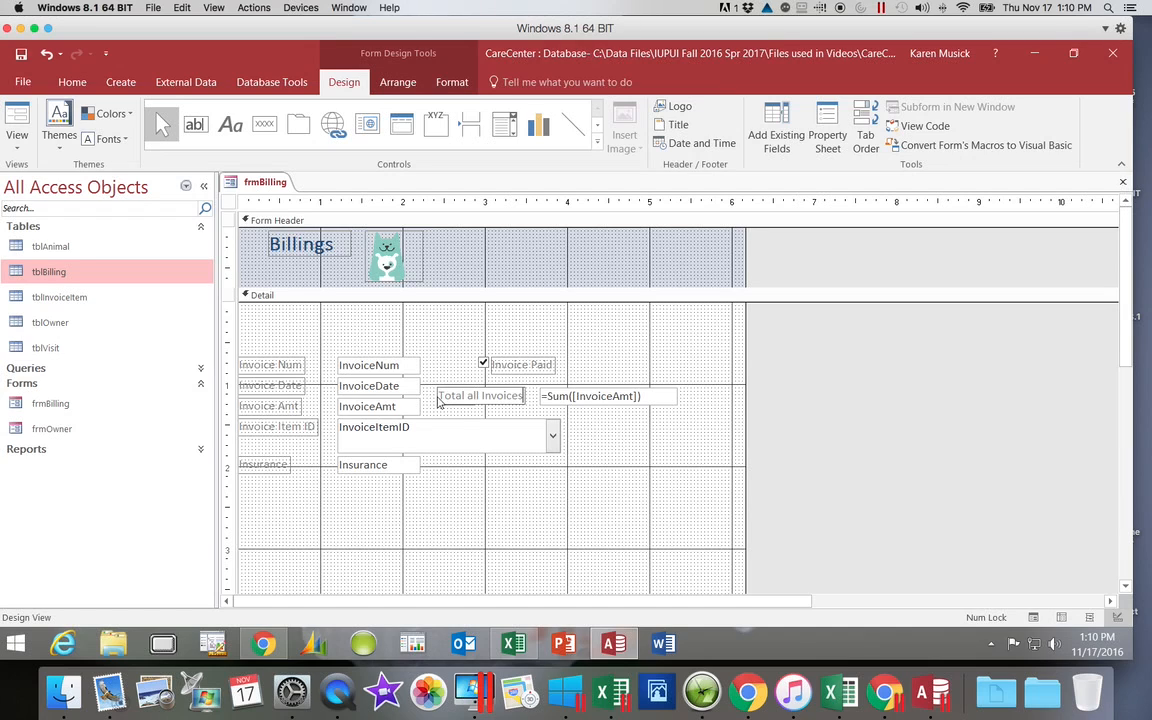
left_click(542, 511)
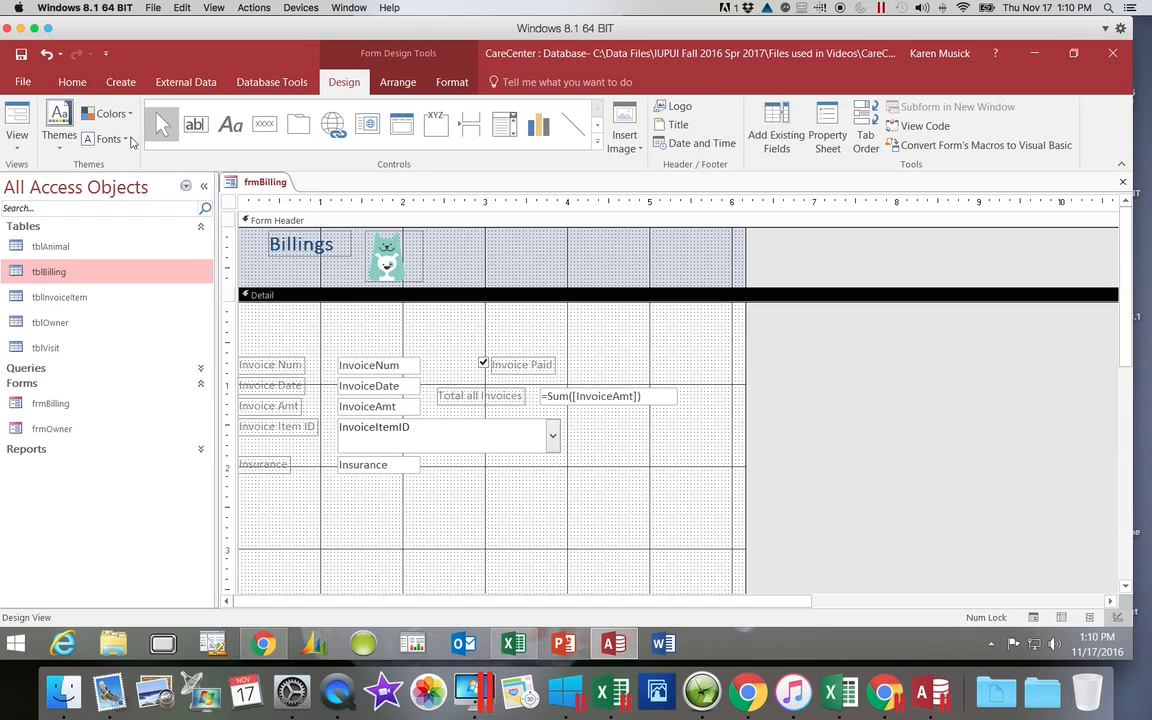
Step: Save frmBilling and display it in Form View
left_click(20, 54)
left_click(19, 149)
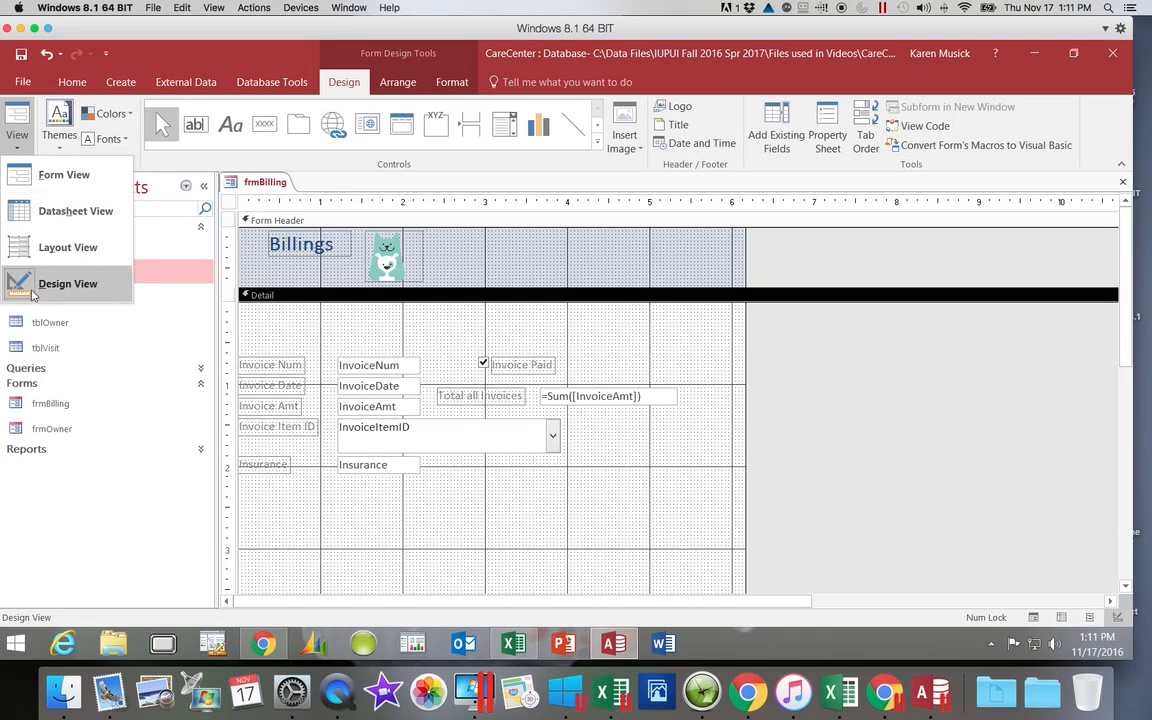
left_click(57, 178)
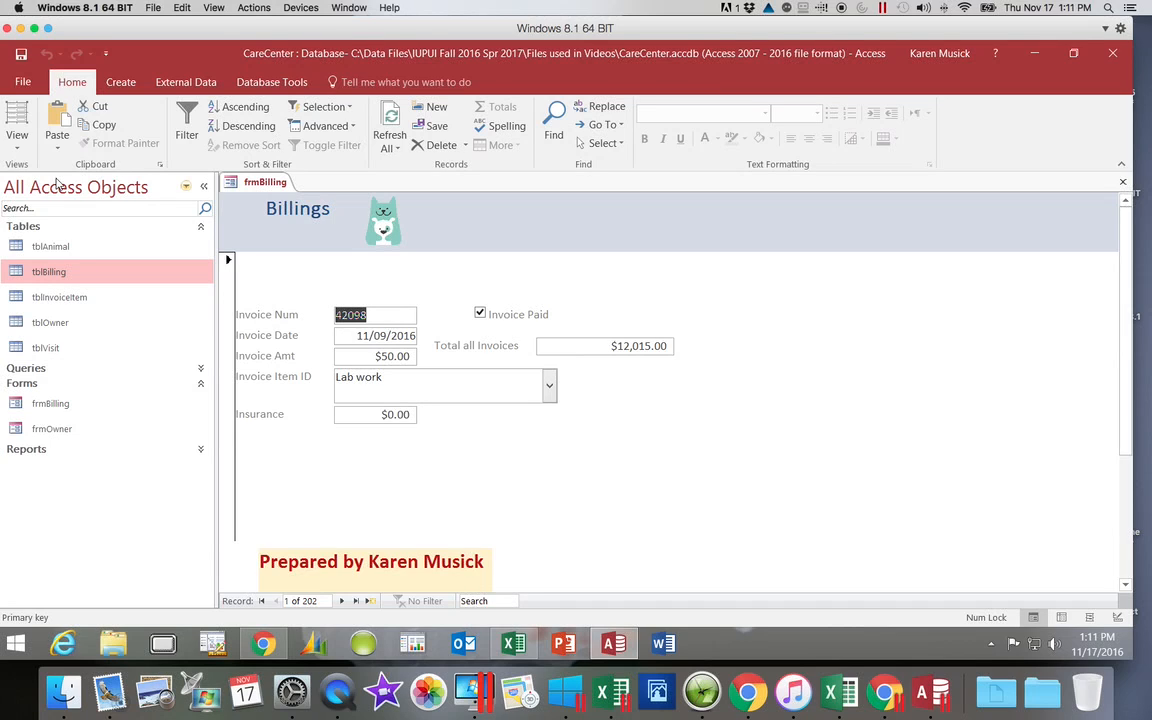
Step: Step through the first record's fields to check the tab order, and try to delete the Total all Invoices value
key("Tab")
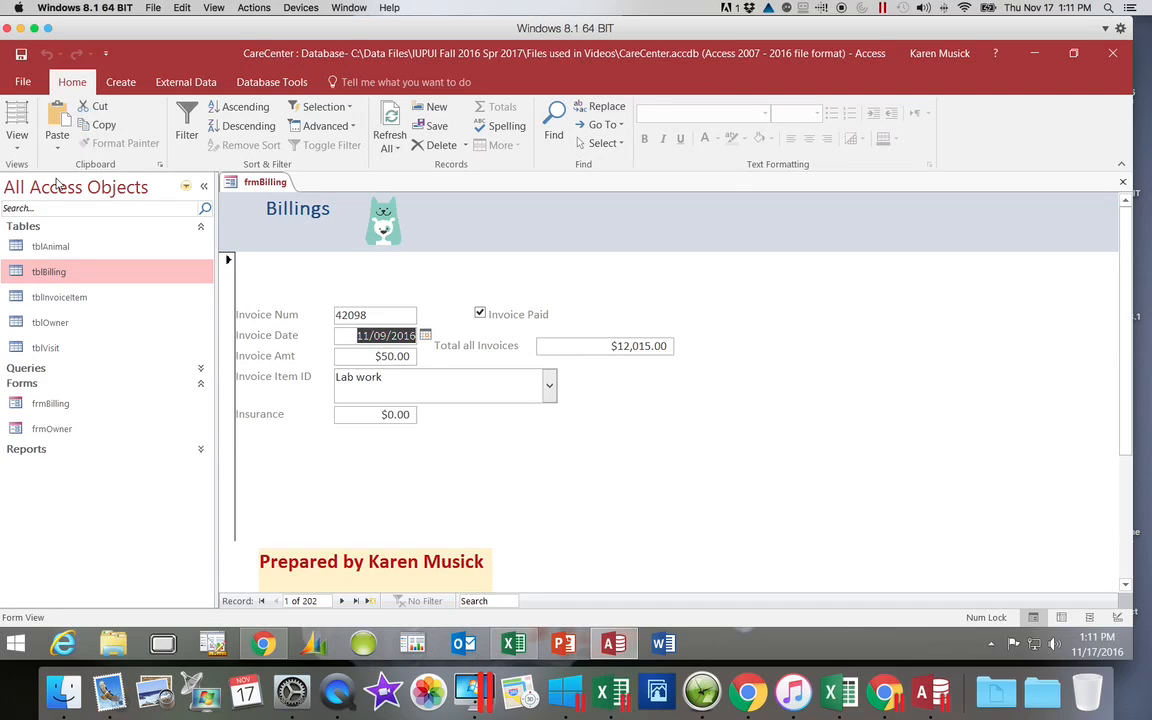
key("Tab")
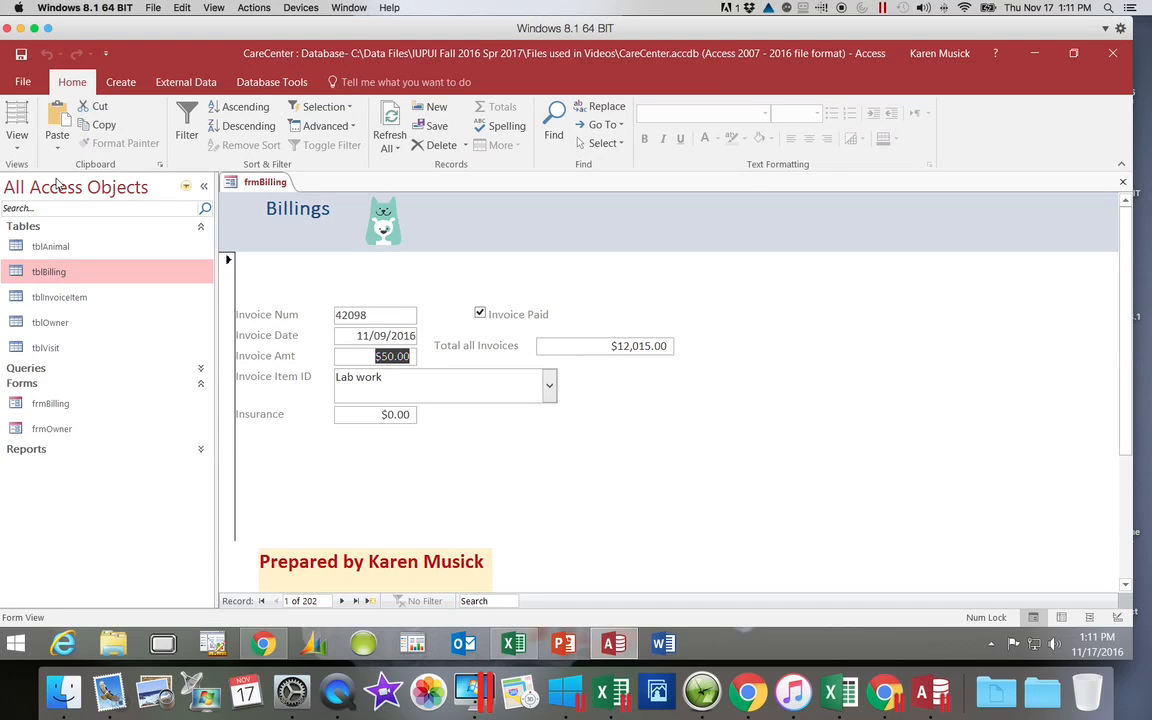
key("Tab")
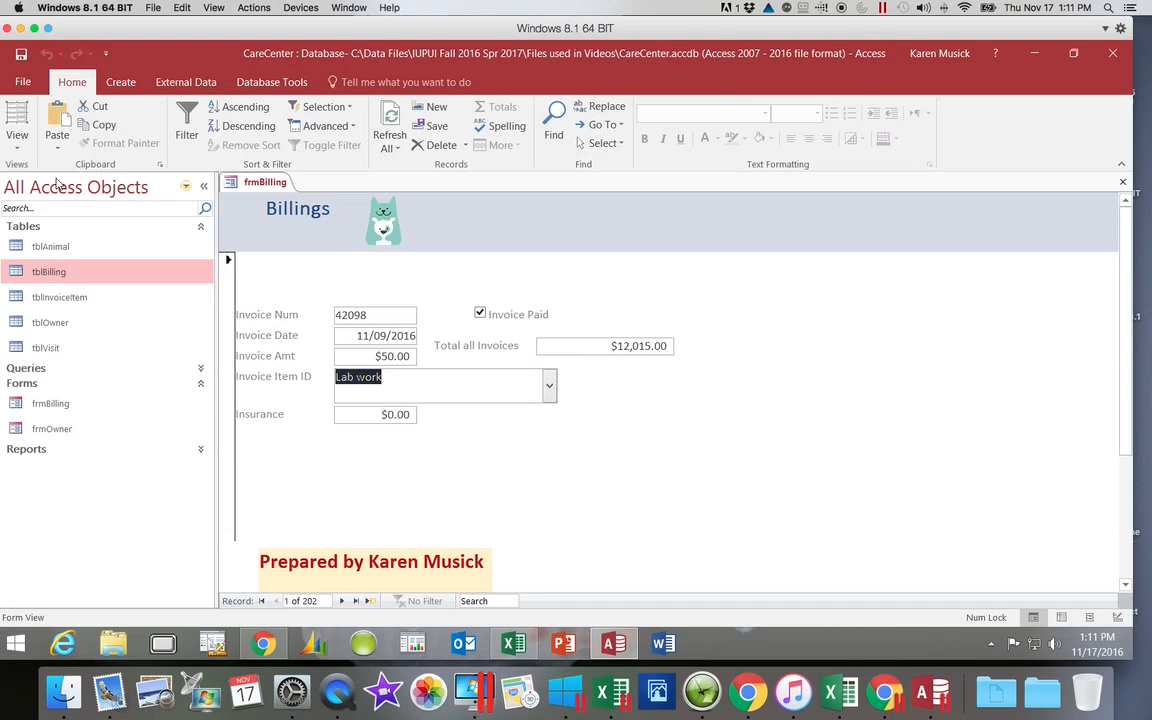
key("Tab")
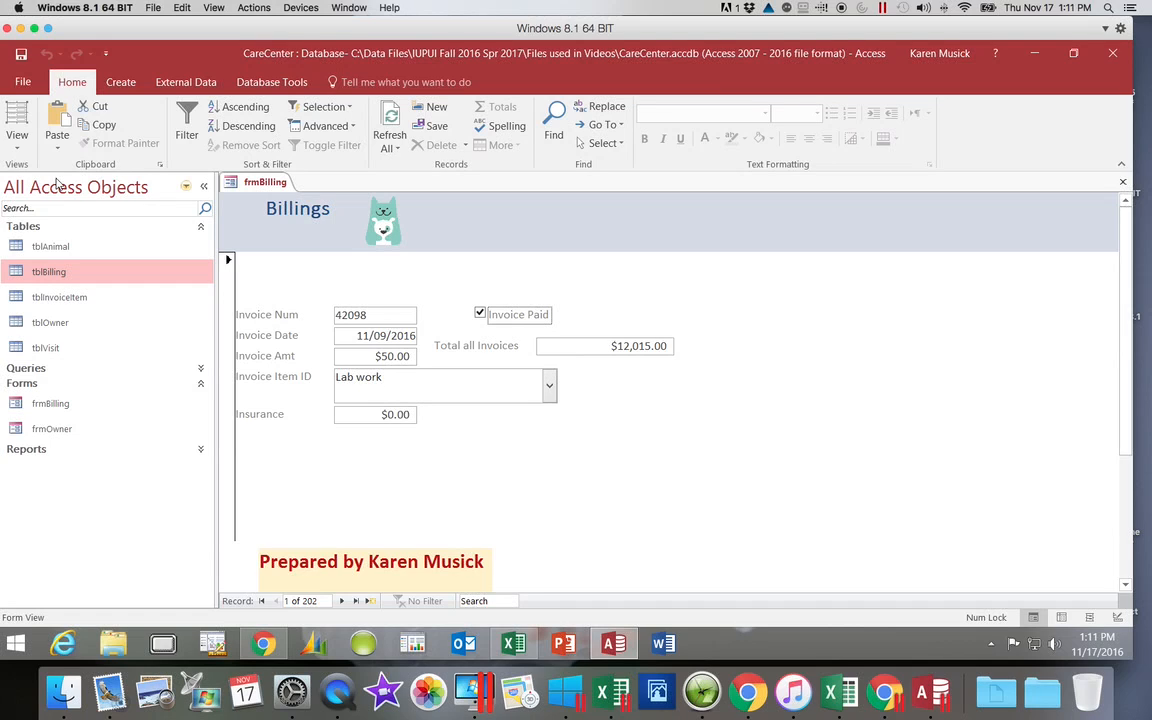
key("Tab")
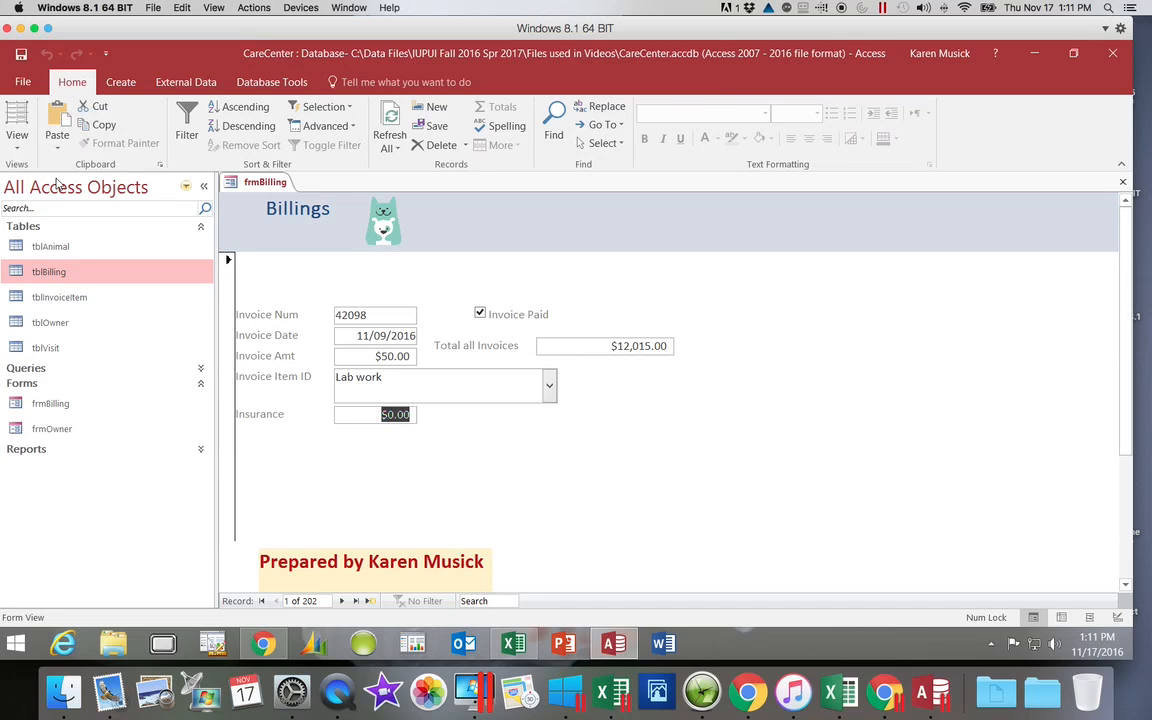
key("Tab")
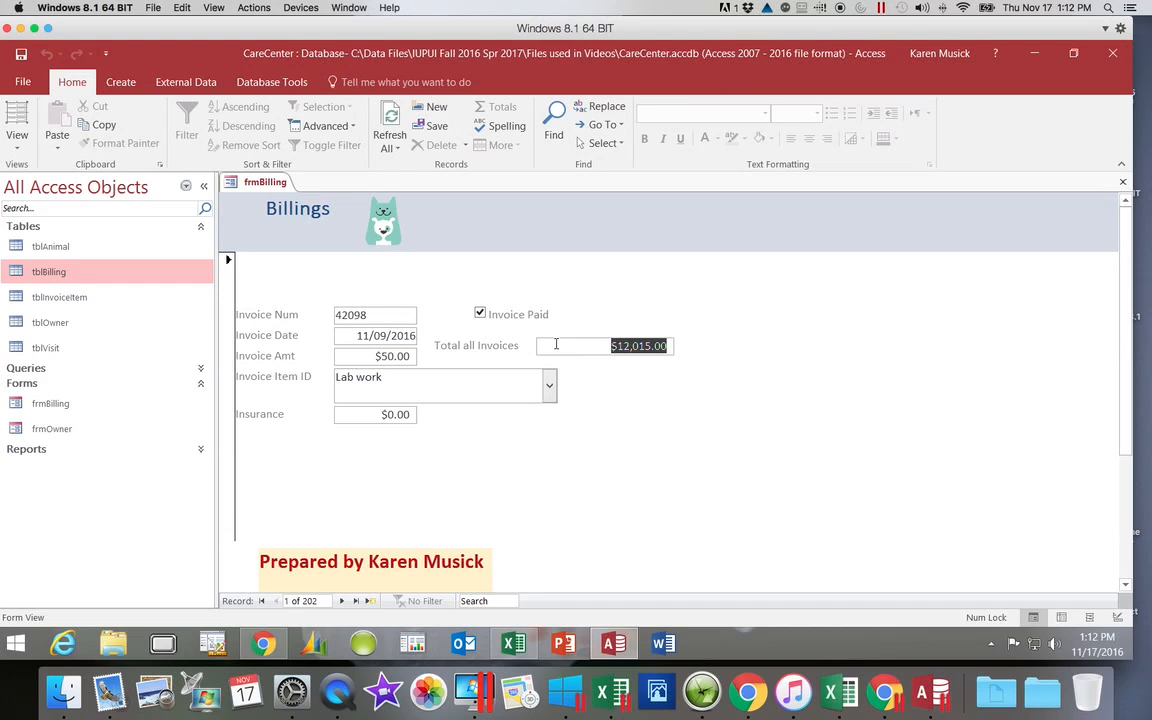
key("BackSpace")
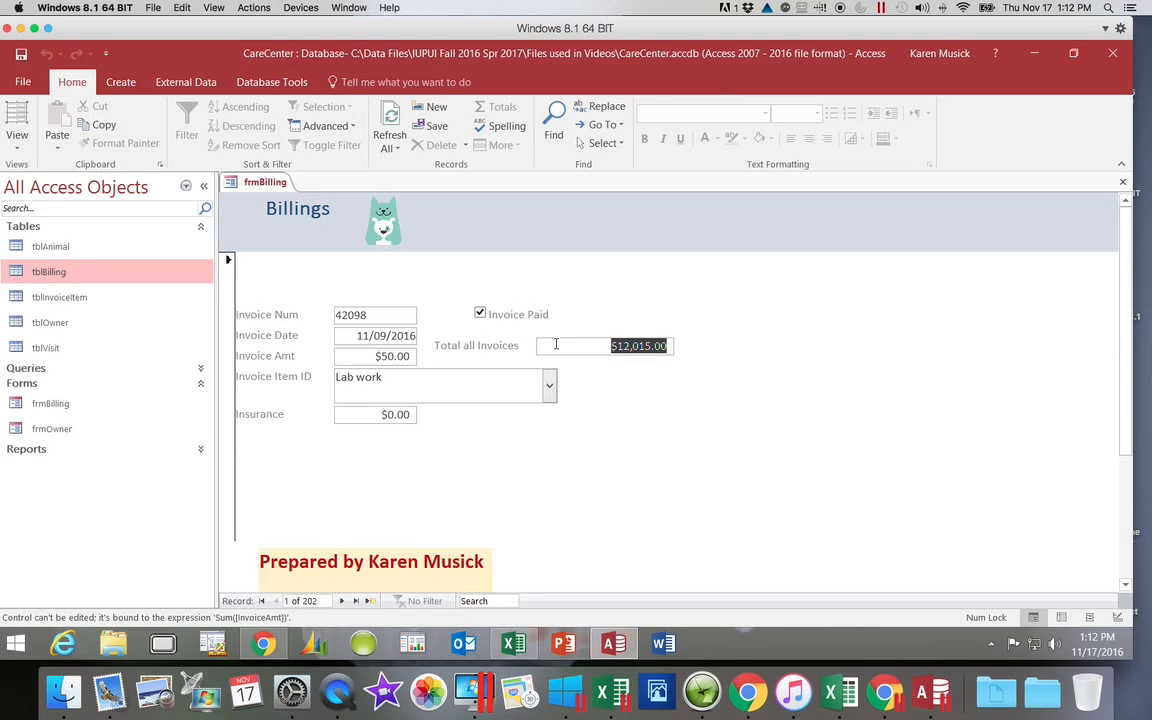
key("Tab")
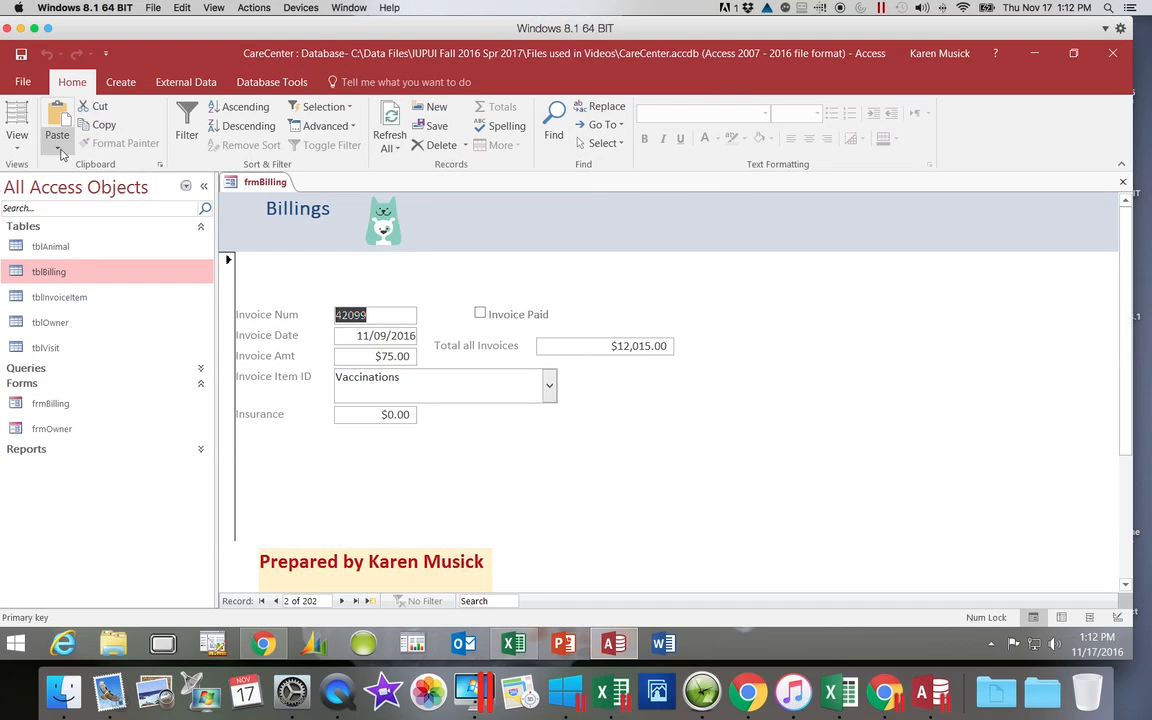
Step: In Design View, change the Detail section's tab order so that InvoicePaid comes after Insurance and before txtInvoiceAmtSum
left_click(19, 148)
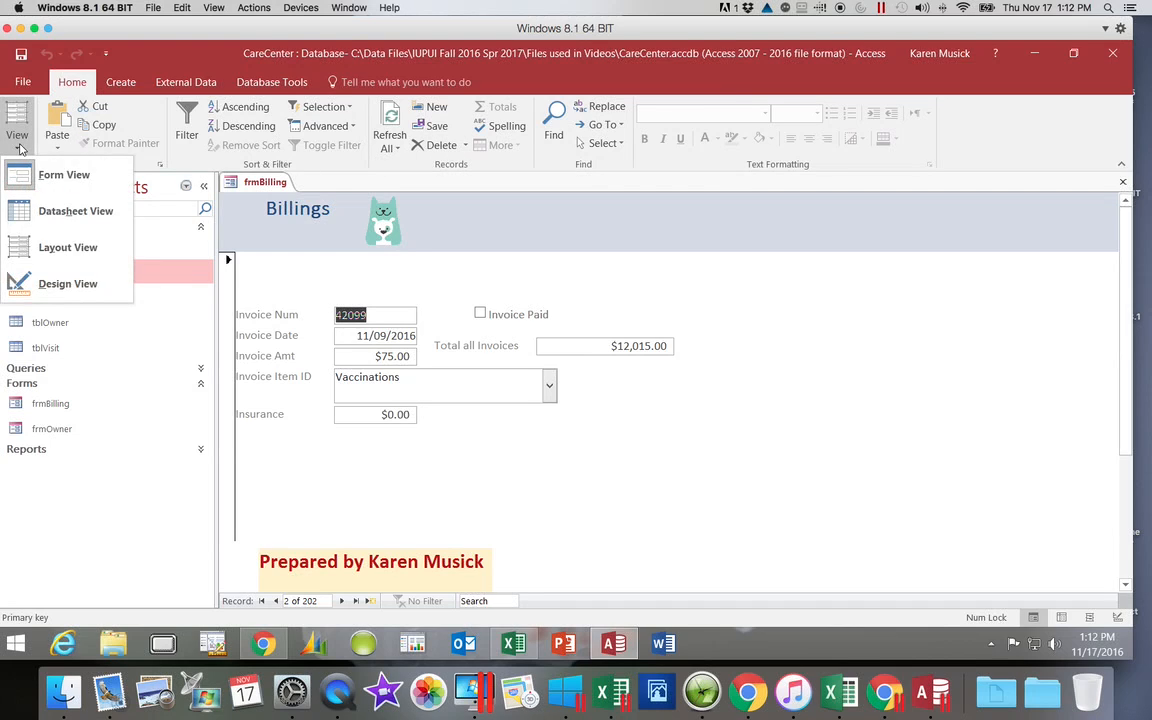
left_click(40, 284)
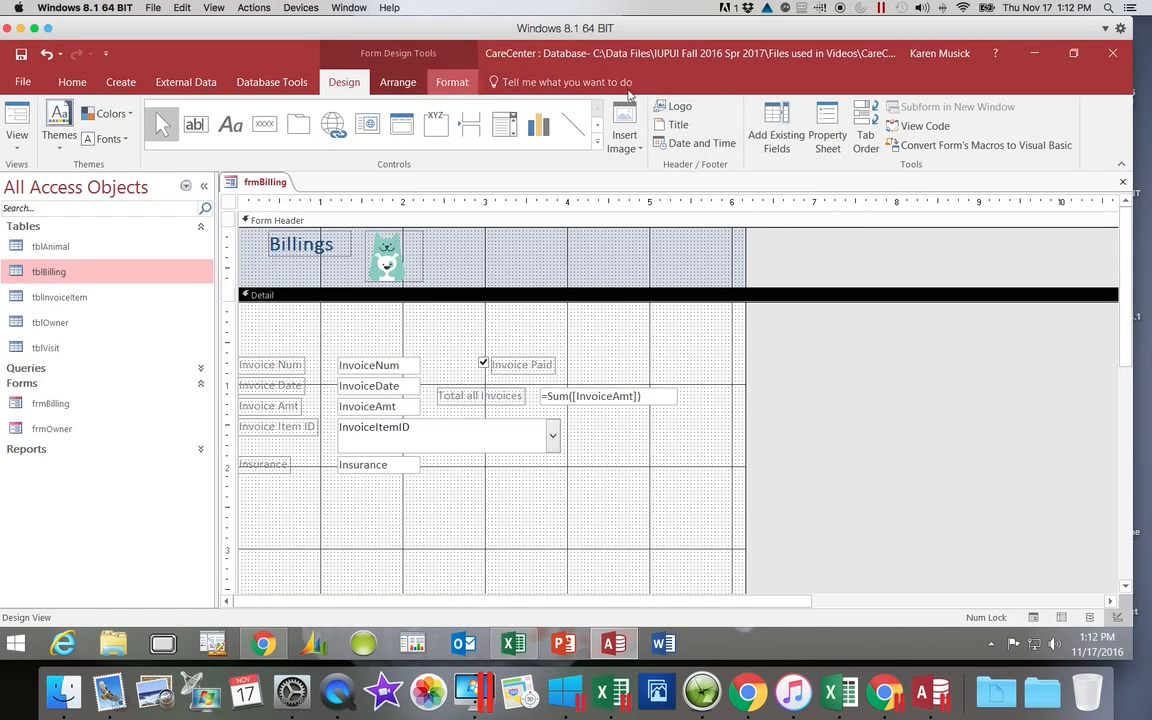
left_click(866, 140)
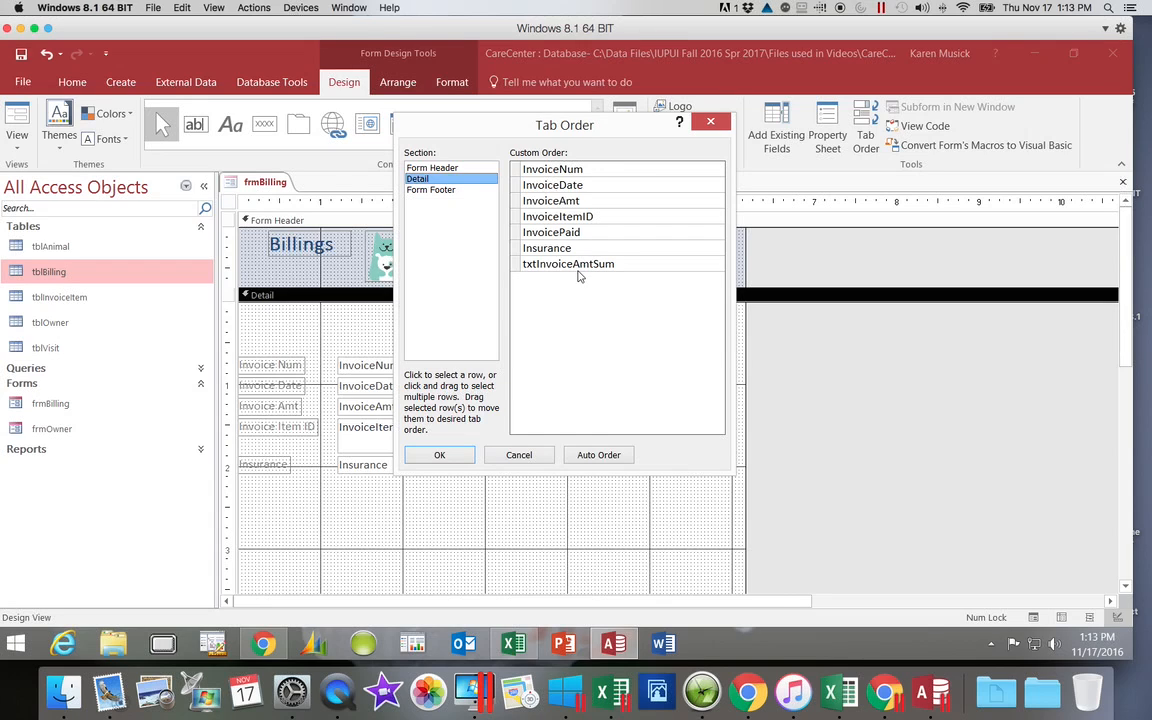
left_click(515, 235)
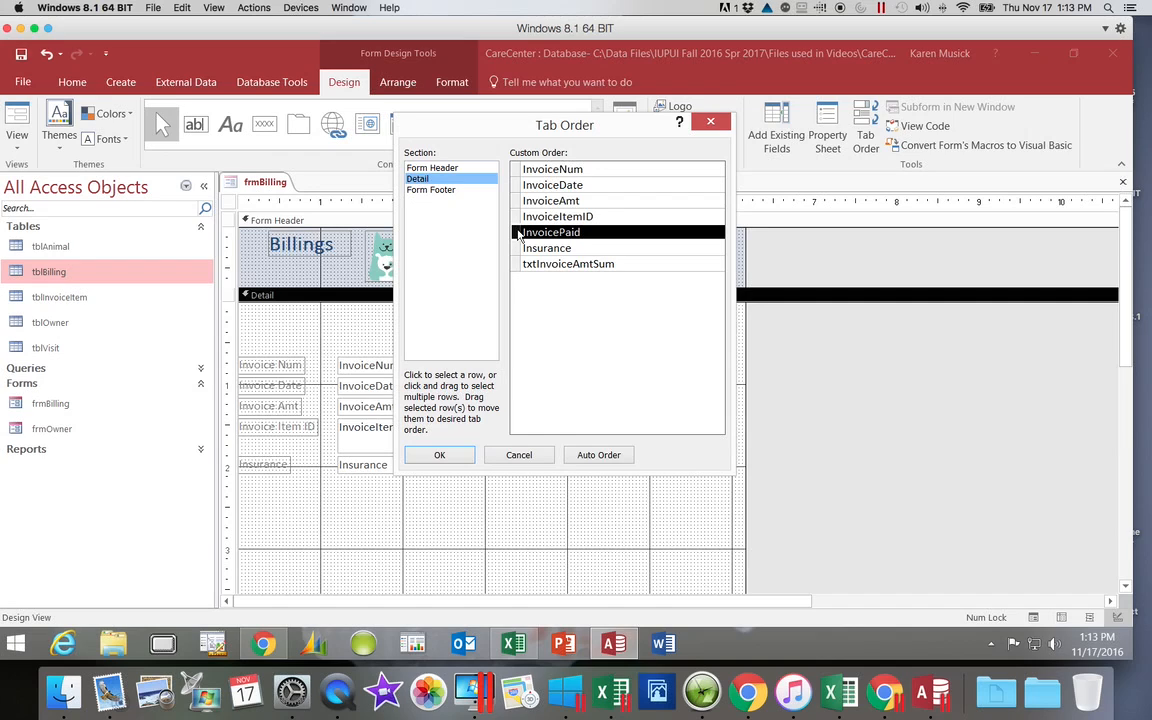
left_click(517, 232)
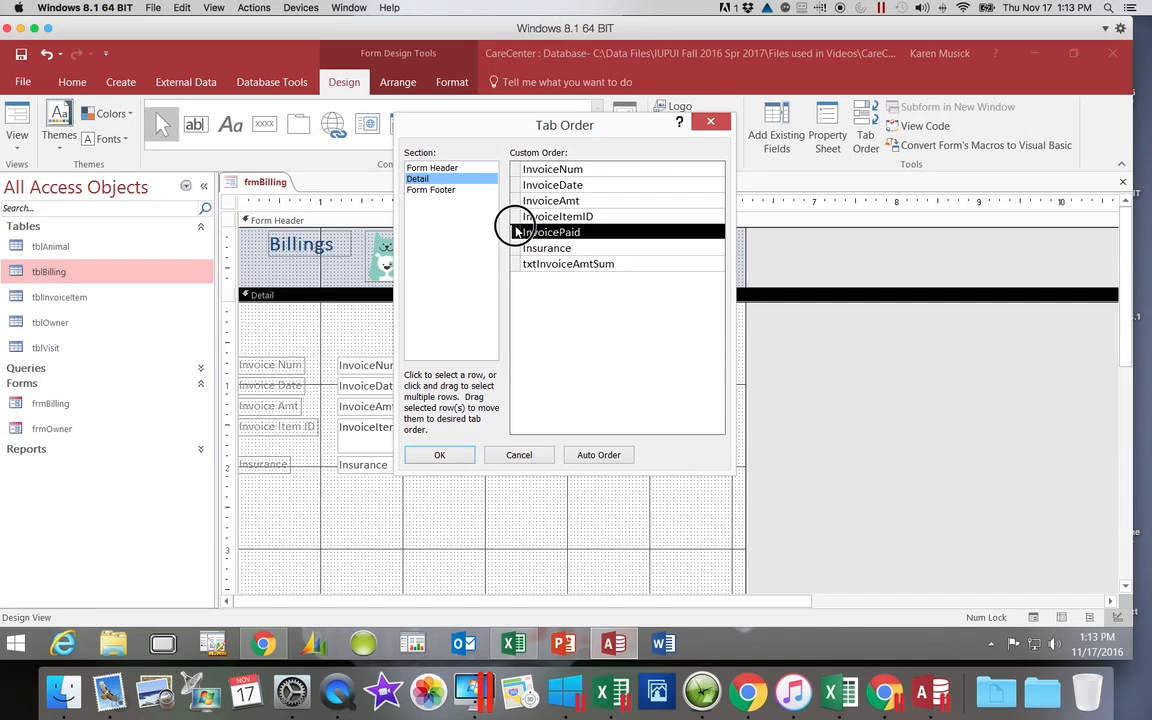
left_click_drag(517, 232, 519, 268)
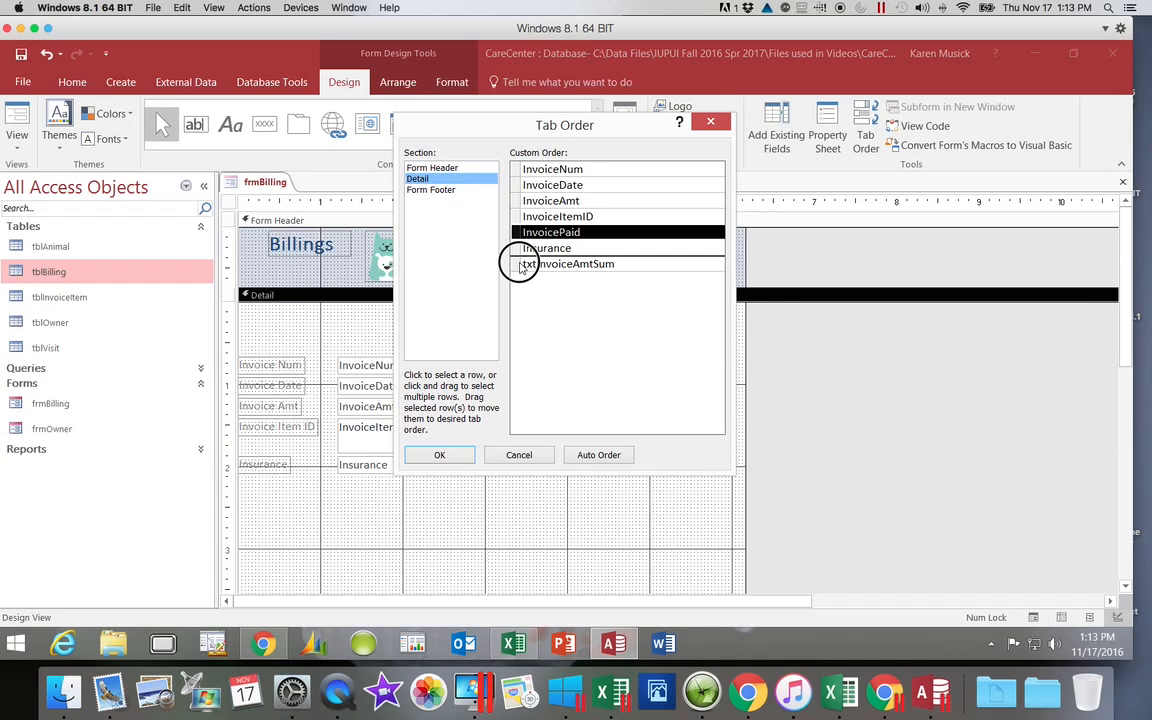
left_click_drag(519, 268, 519, 263)
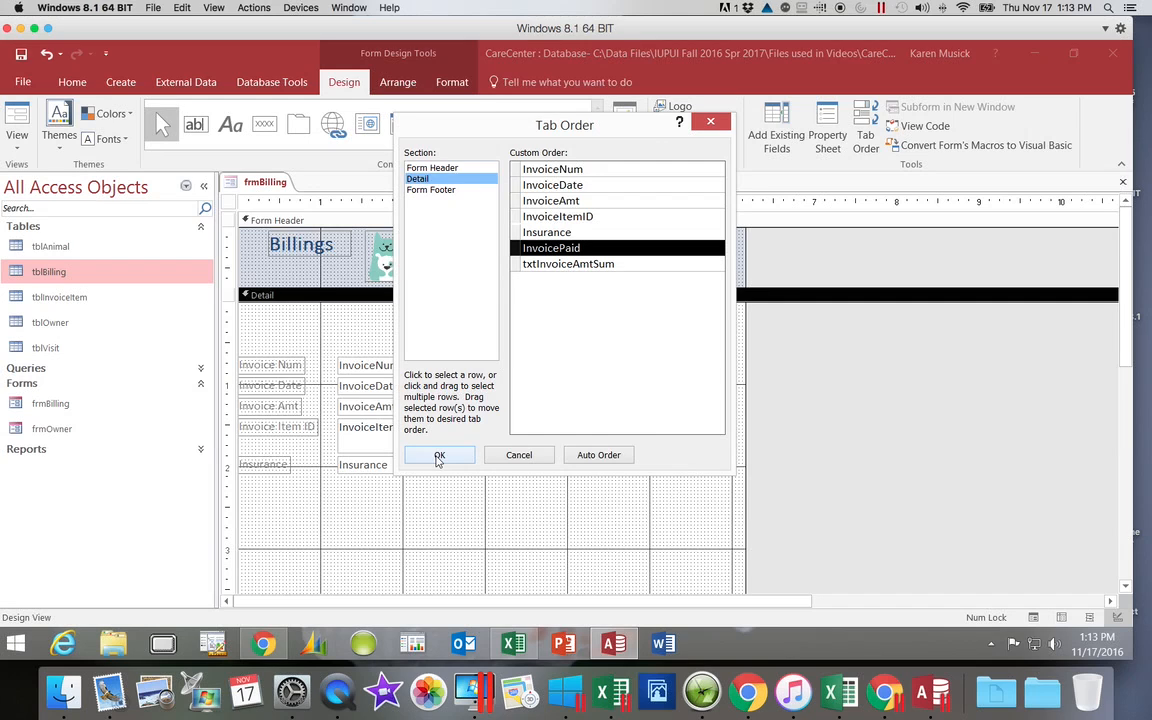
left_click(438, 456)
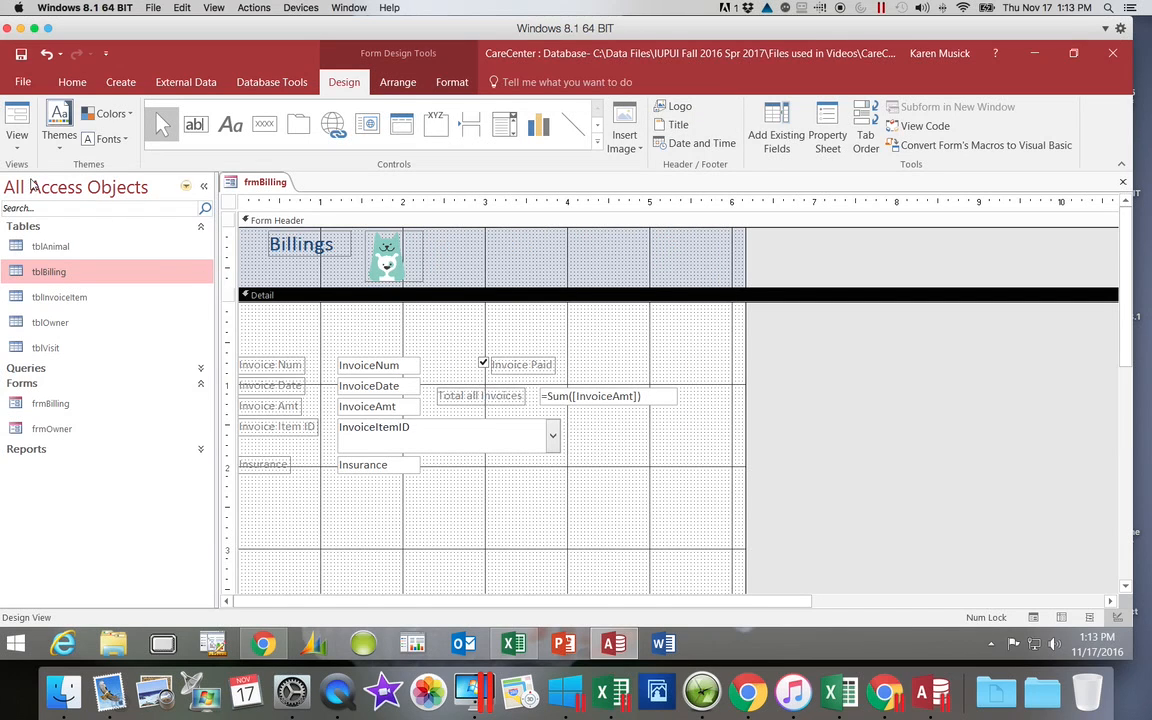
Step: Display frmBilling in Form View and step through all of the first record's fields to check the tab order
left_click(18, 146)
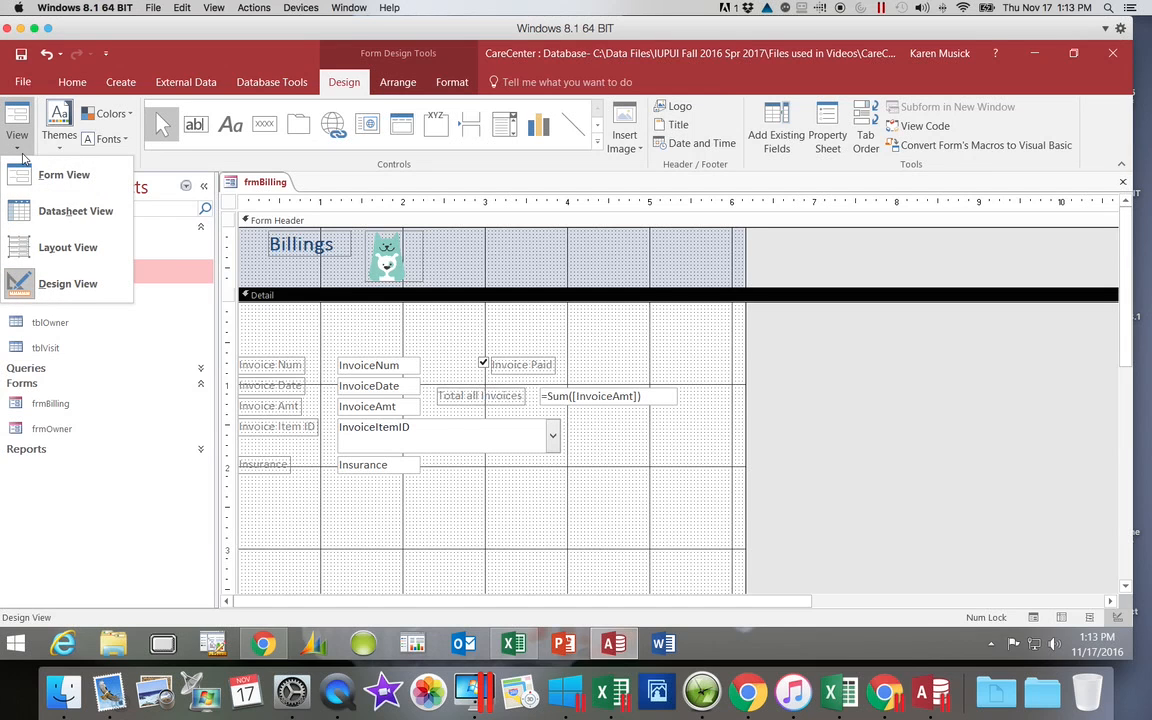
left_click(24, 174)
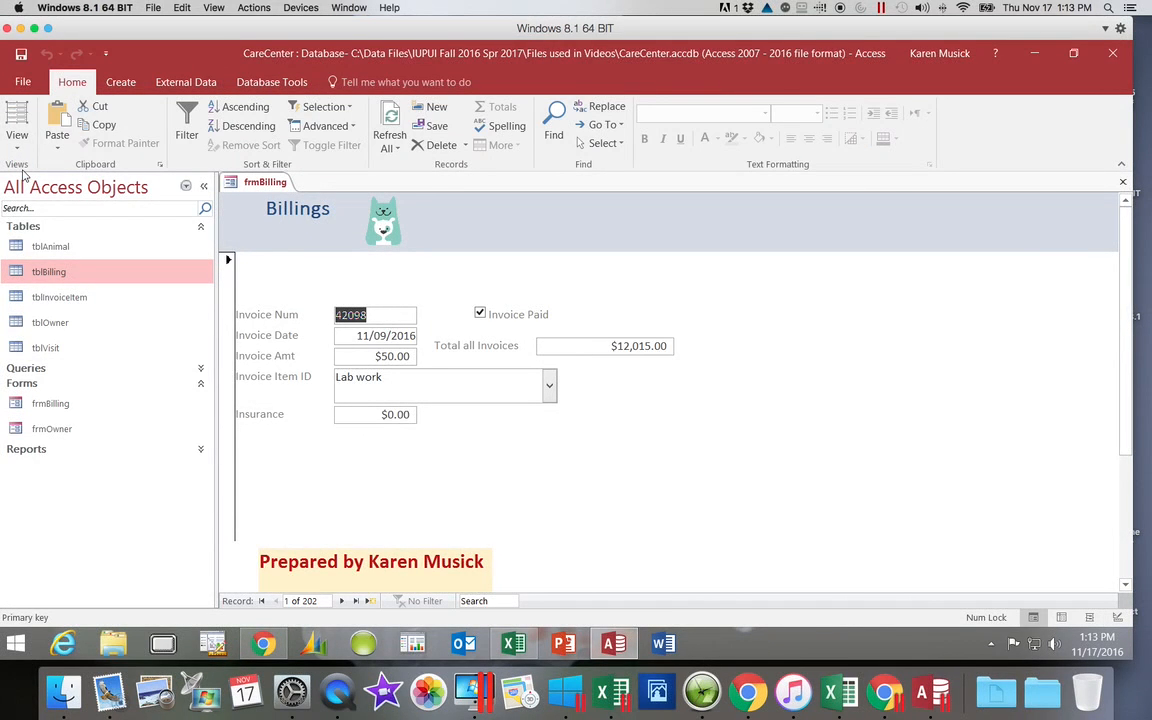
key("Tab")
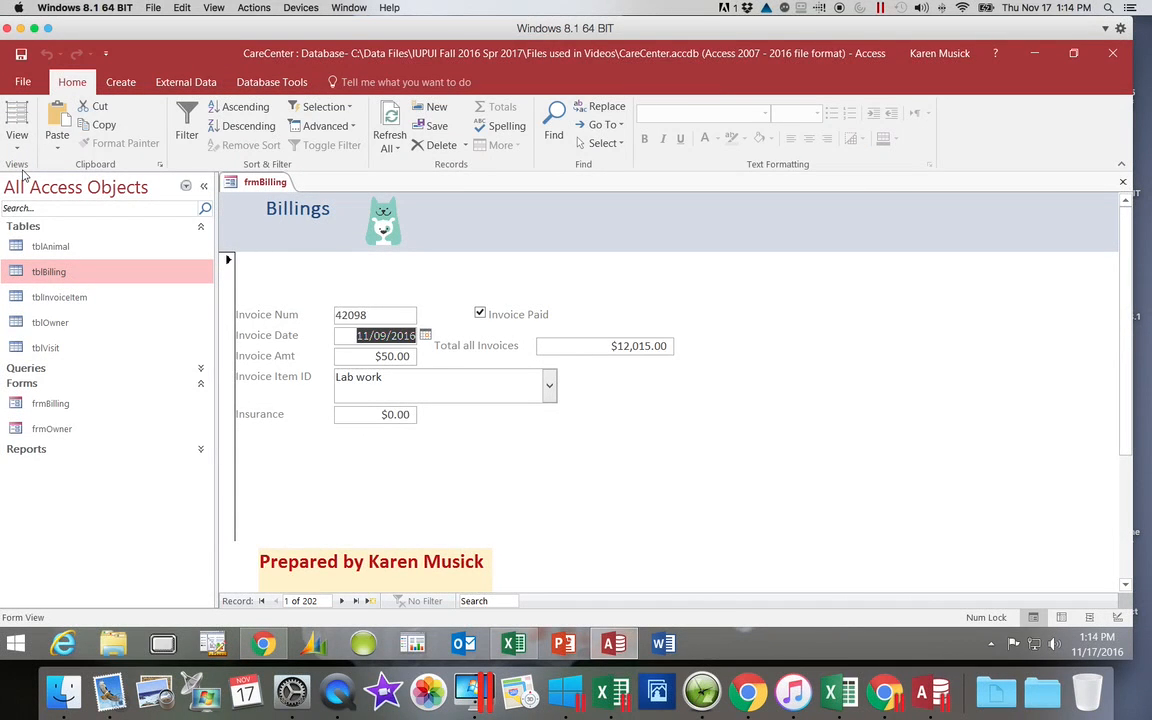
key("Tab")
key("Tab")
key("Tab")
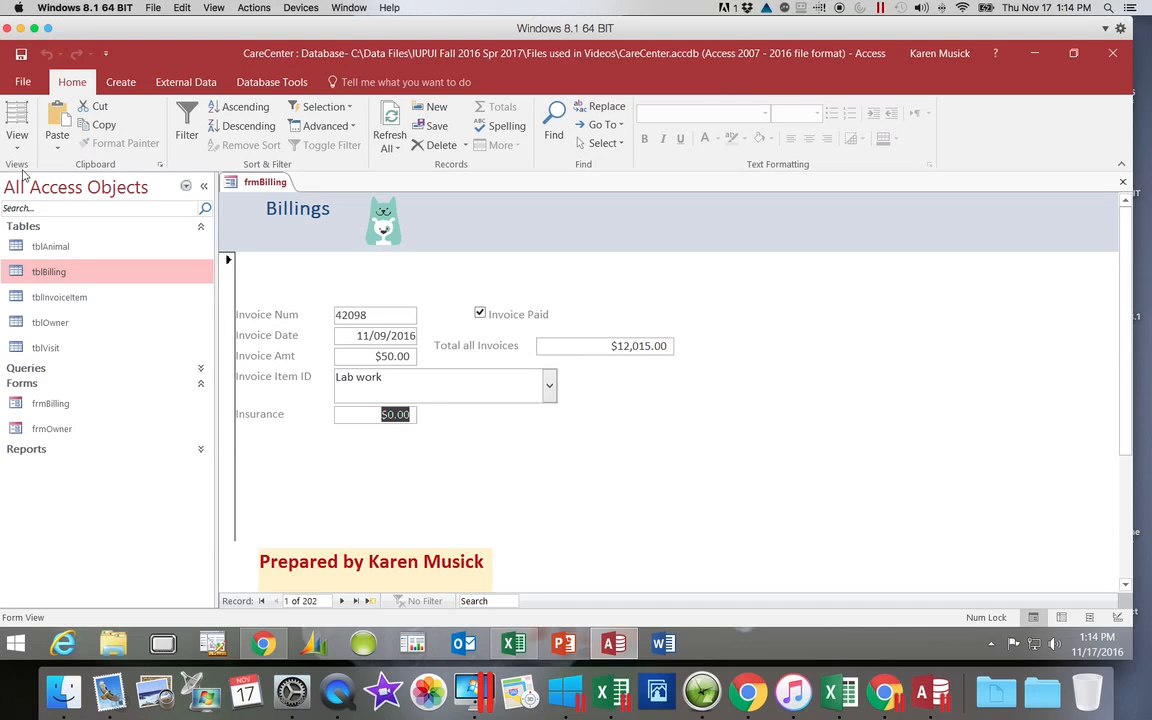
key("Tab")
key("Tab")
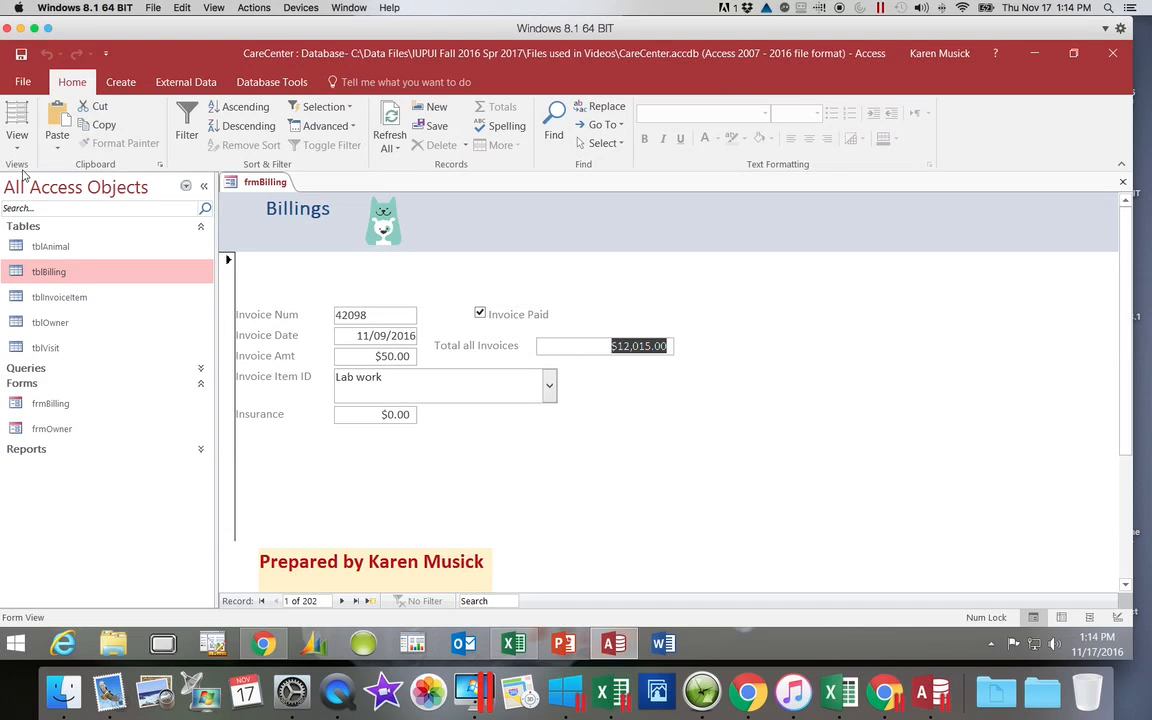
key("Tab")
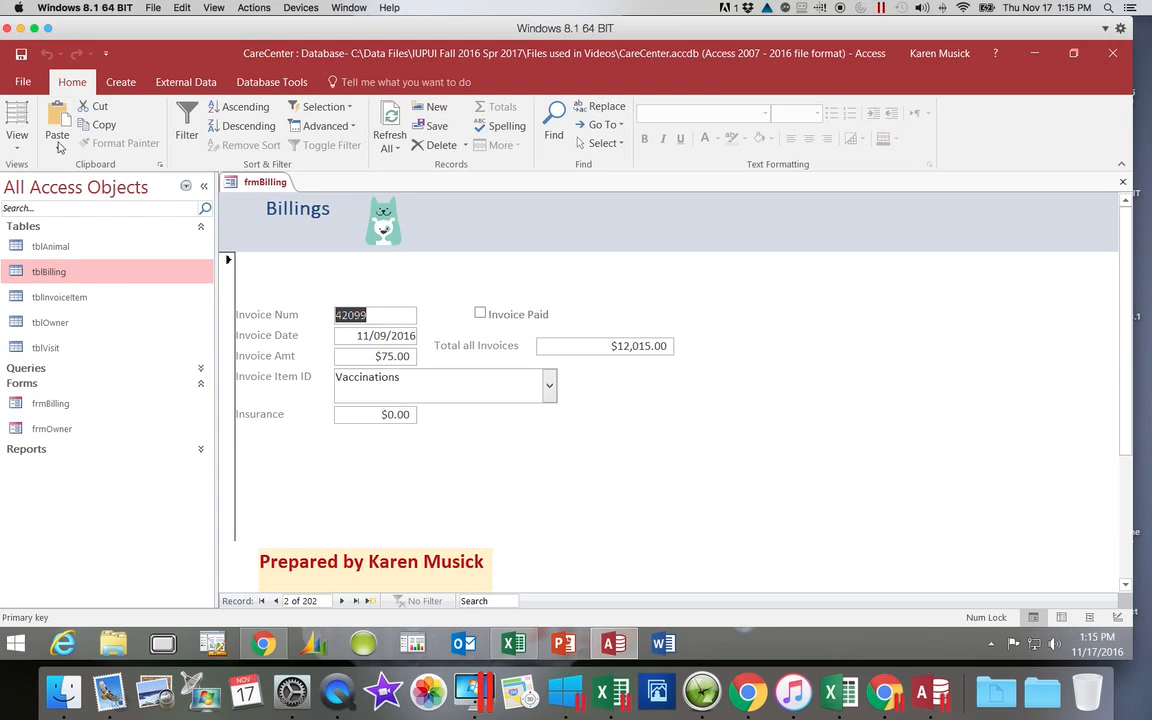
Step: Save the frmBilling form and close it
left_click(21, 55)
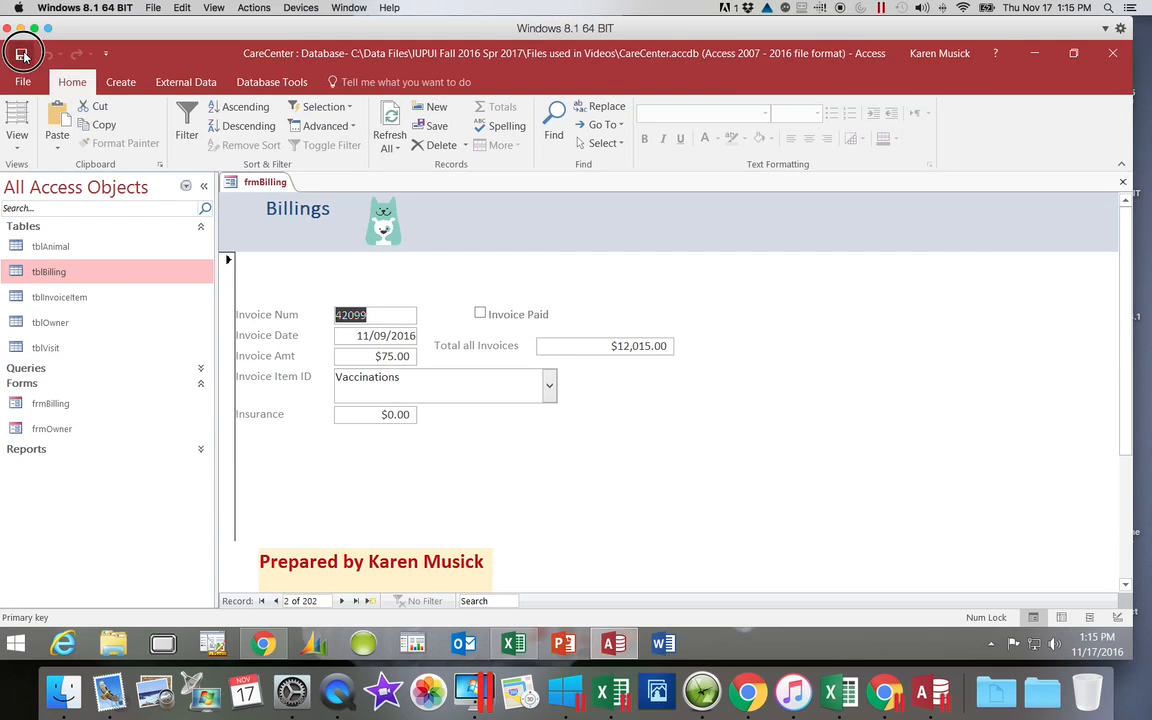
left_click(1122, 182)
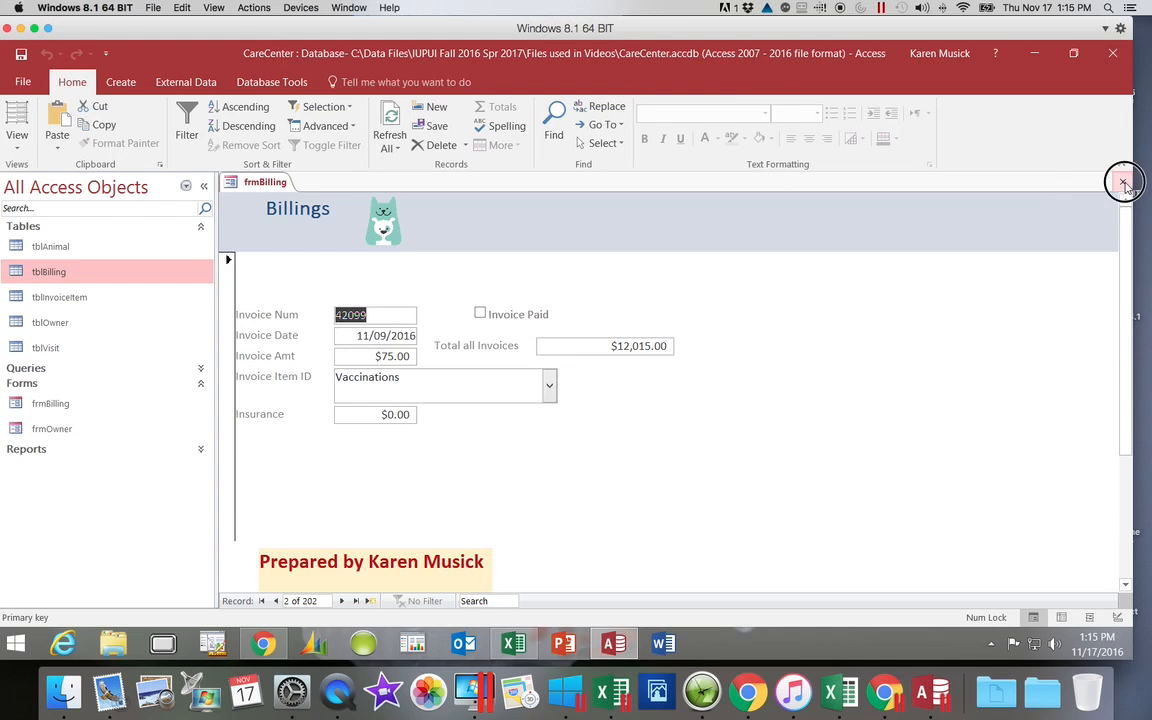